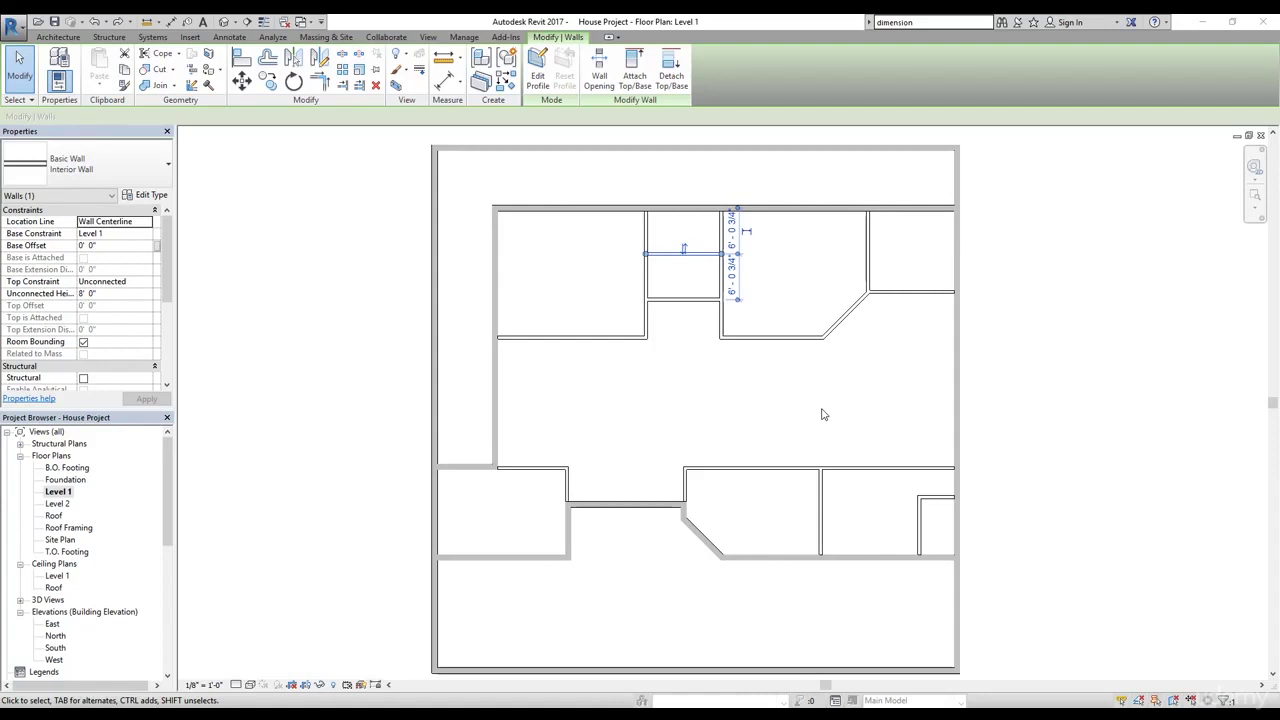
- Deselect the interior wall, start the Door command and review the available Single-Flush sizes
click(823, 414)
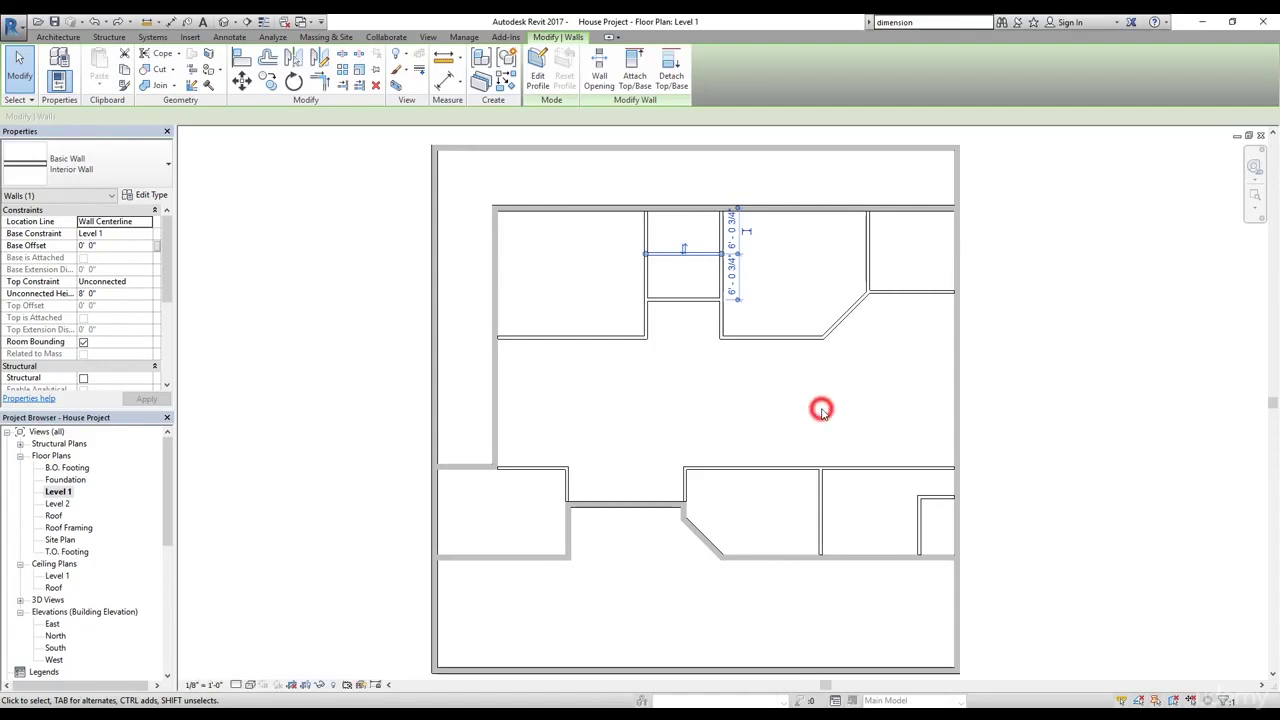
click(761, 415)
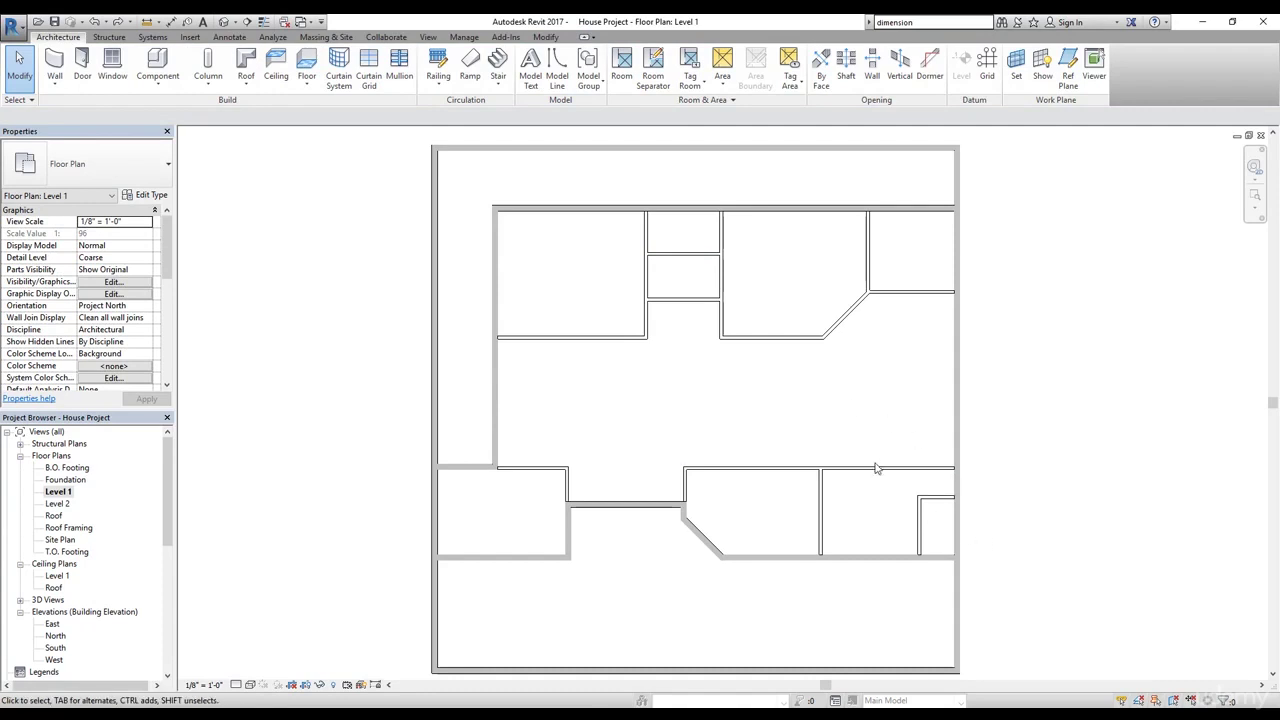
middle_drag(895, 408, 811, 420)
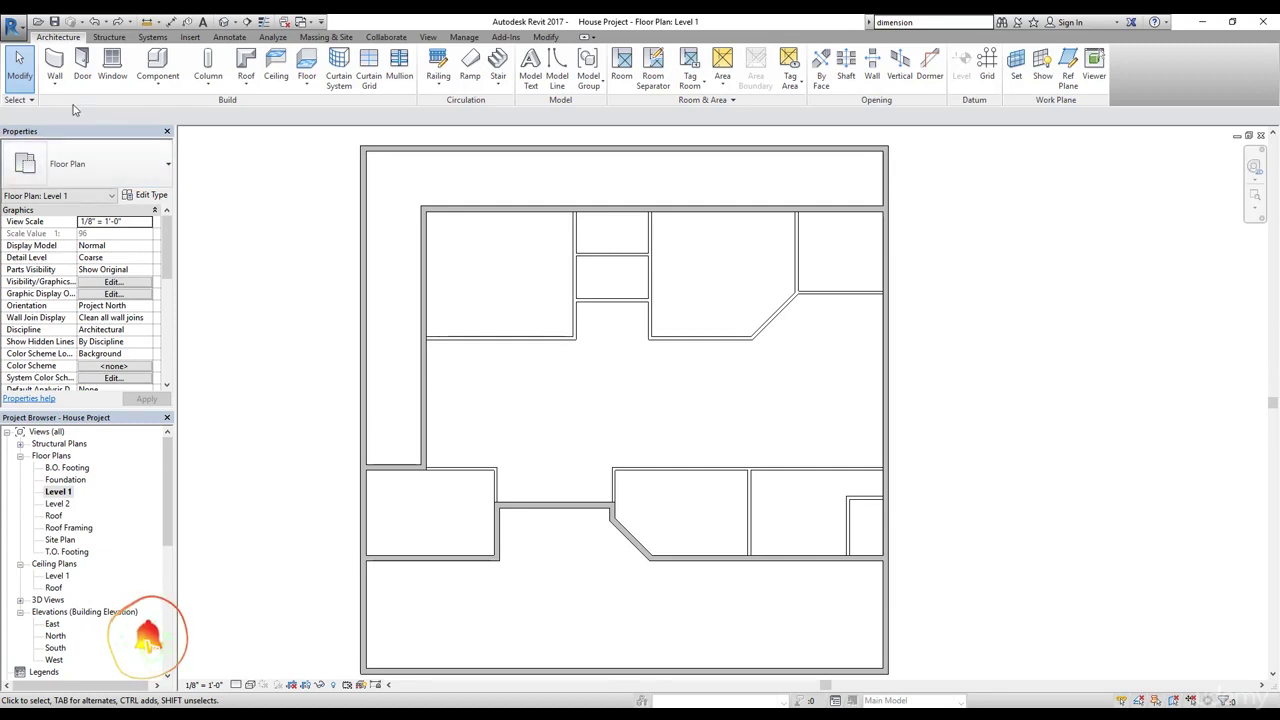
click(82, 70)
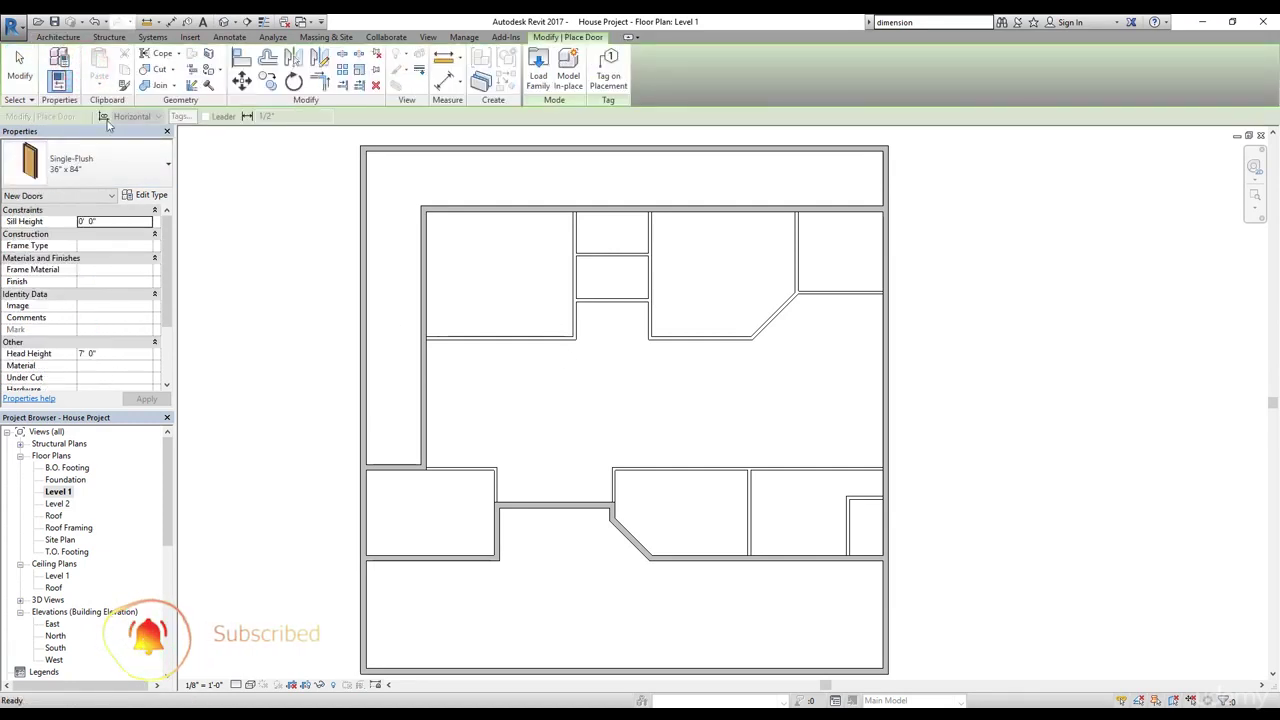
click(119, 171)
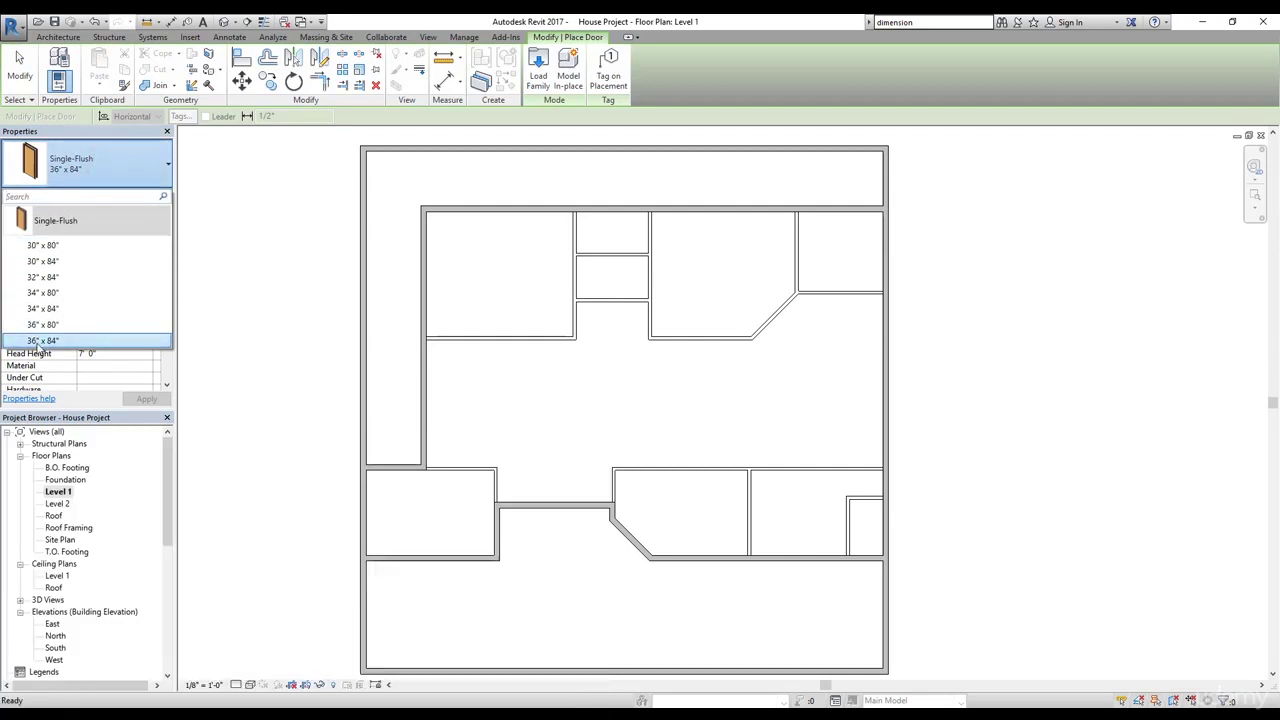
click(96, 133)
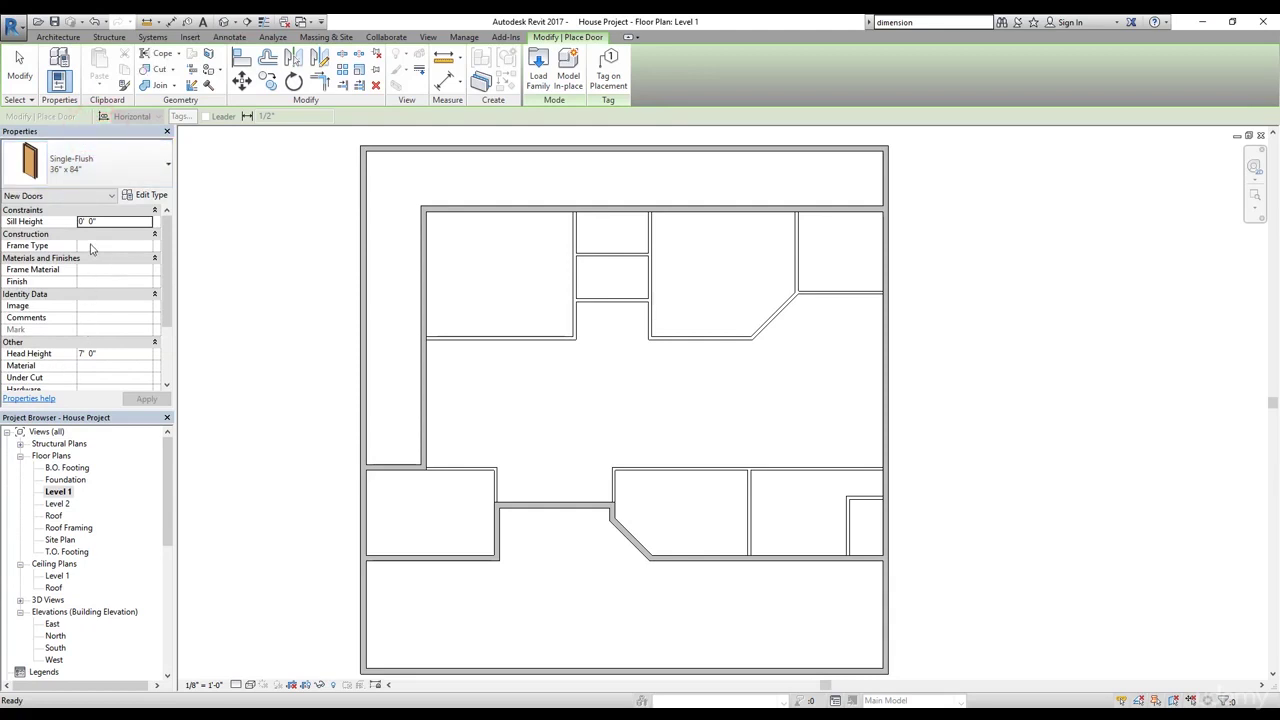
- Browse for a loadable door family in the Residential folder of the US Imperial Doors library
click(537, 78)
click(894, 257)
click(508, 300)
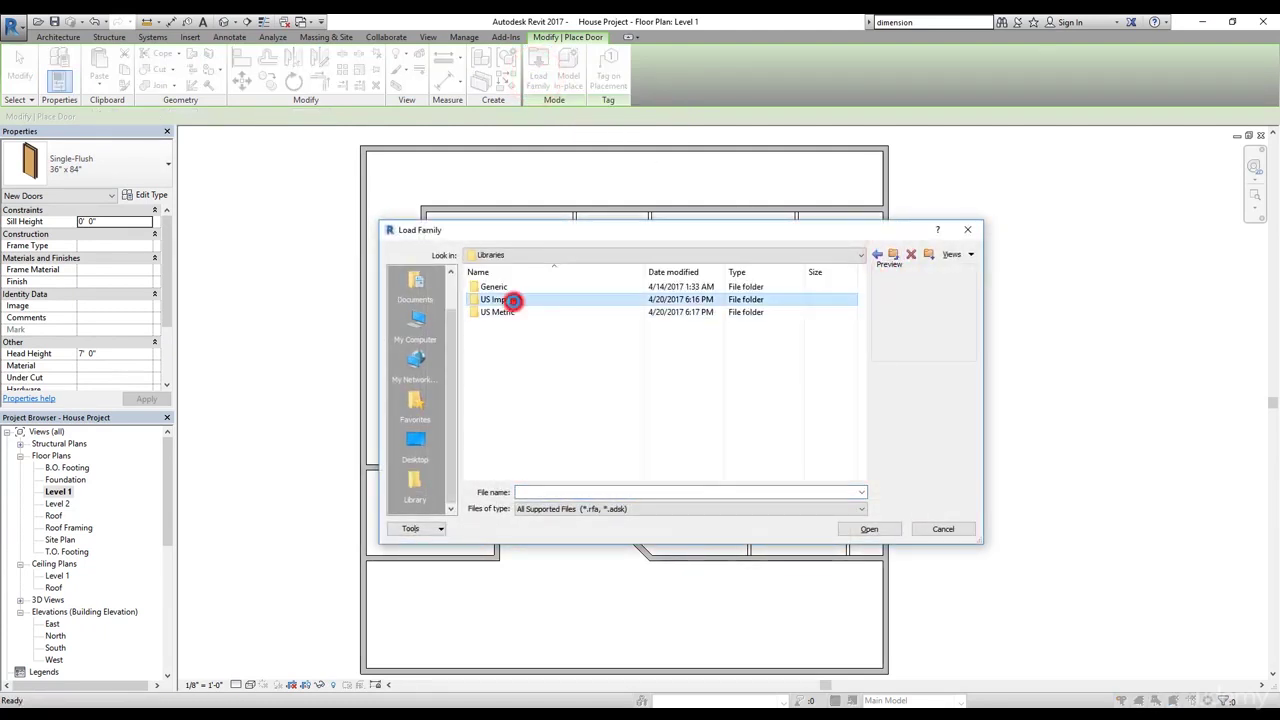
double_click(512, 300)
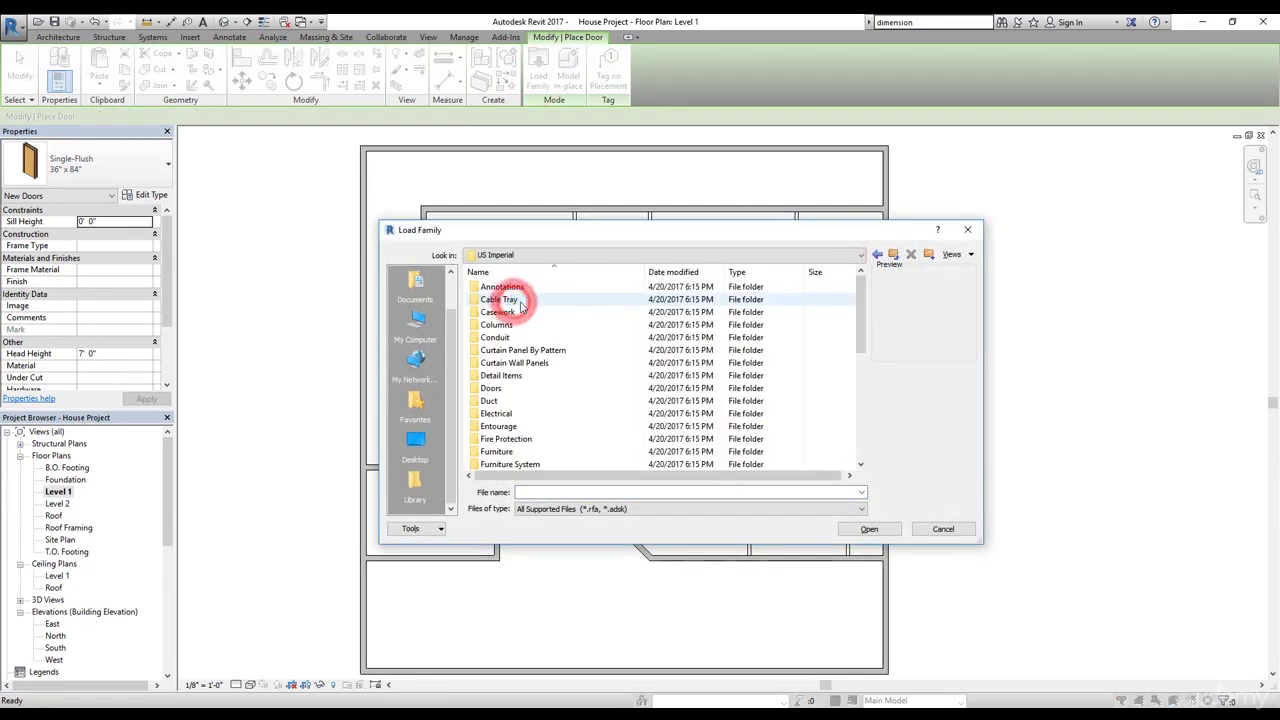
double_click(491, 389)
click(512, 326)
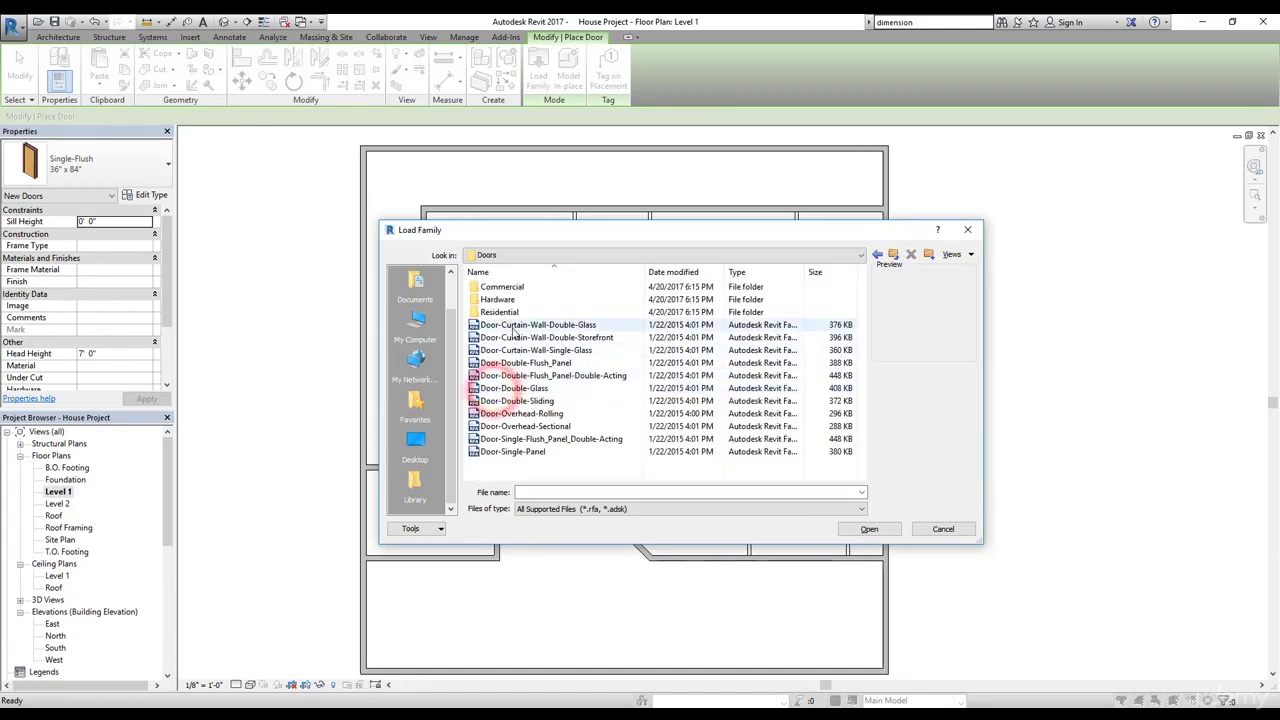
click(515, 348)
click(518, 362)
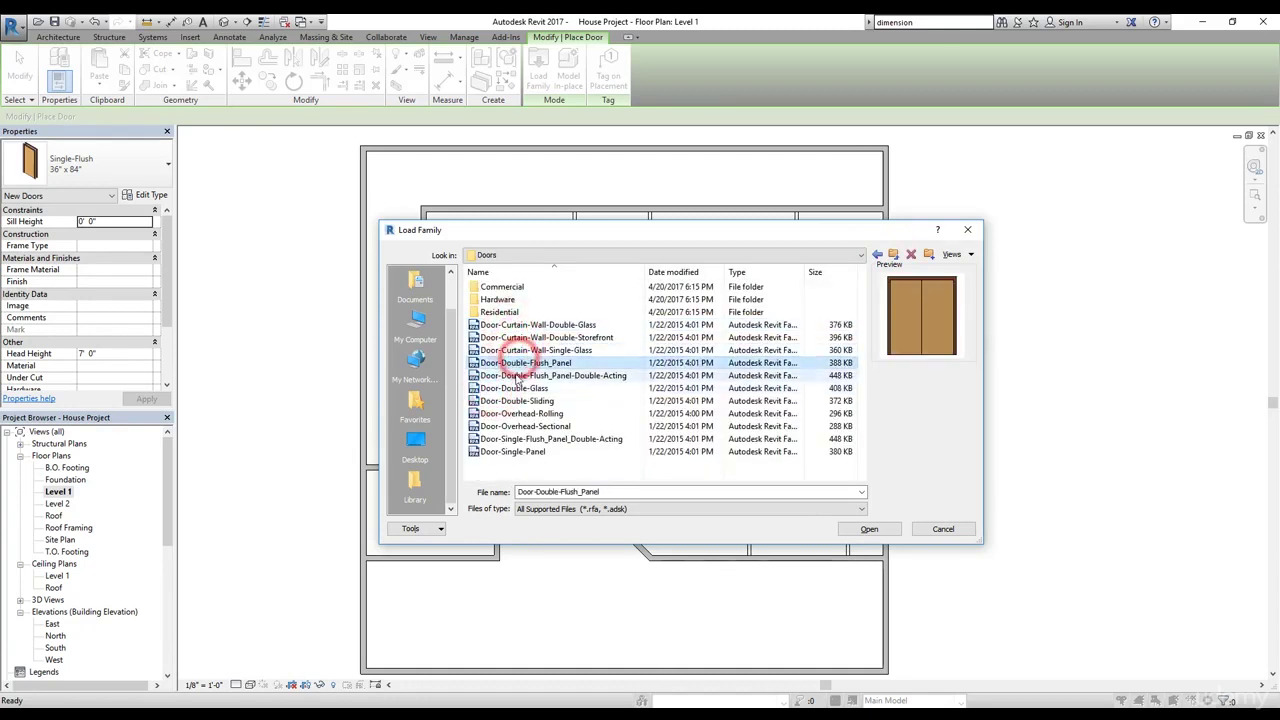
double_click(500, 311)
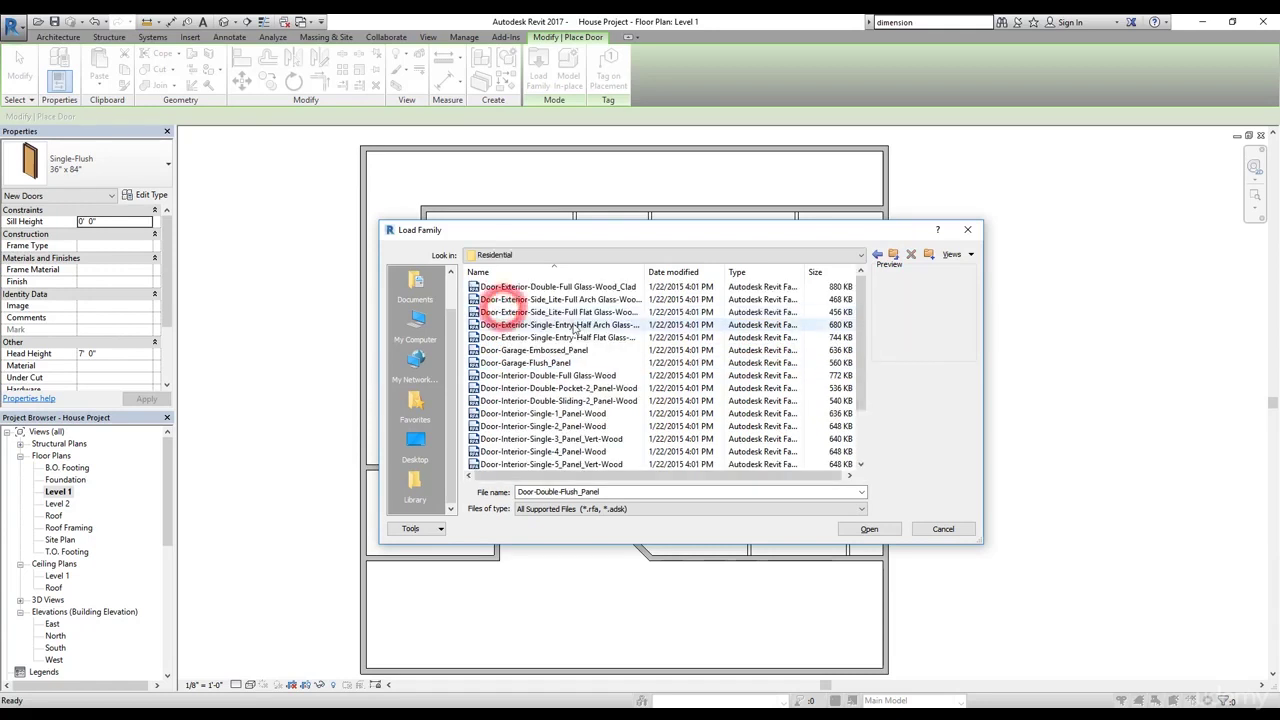
- Compare the residential door previews and load the Door-Garage-Embossed_Panel family into the project
click(576, 313)
click(575, 337)
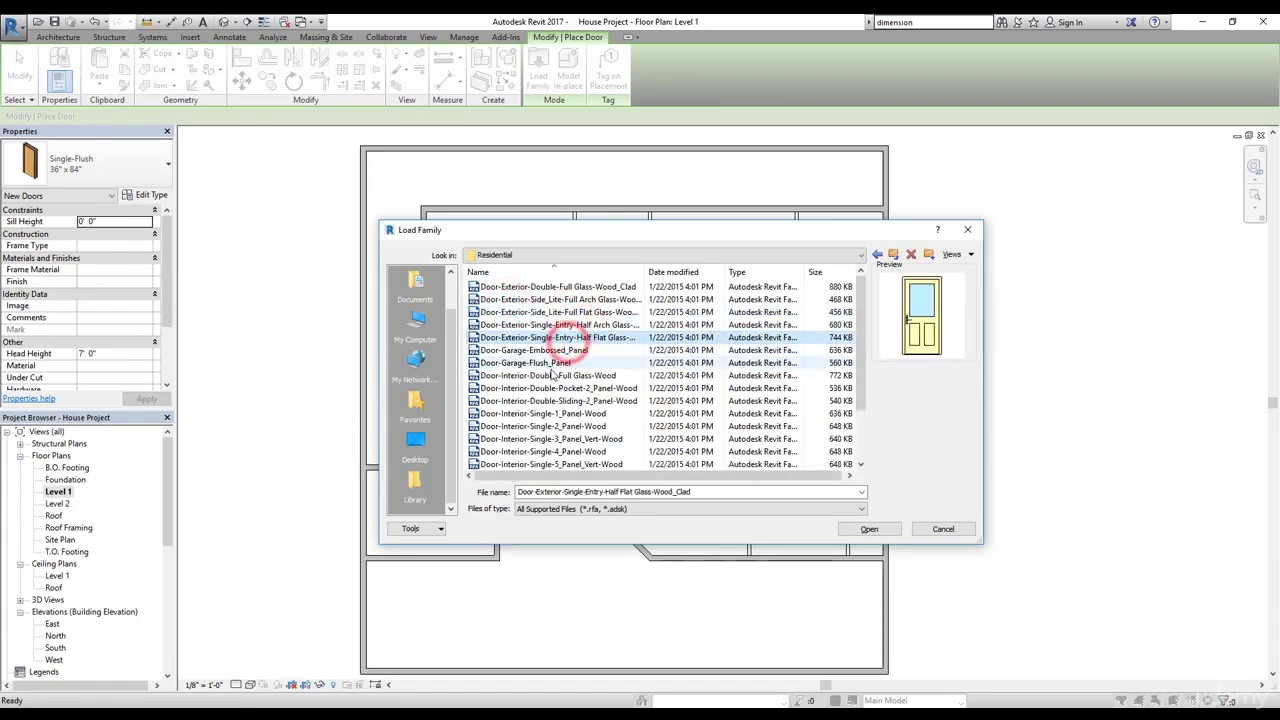
click(573, 350)
click(557, 363)
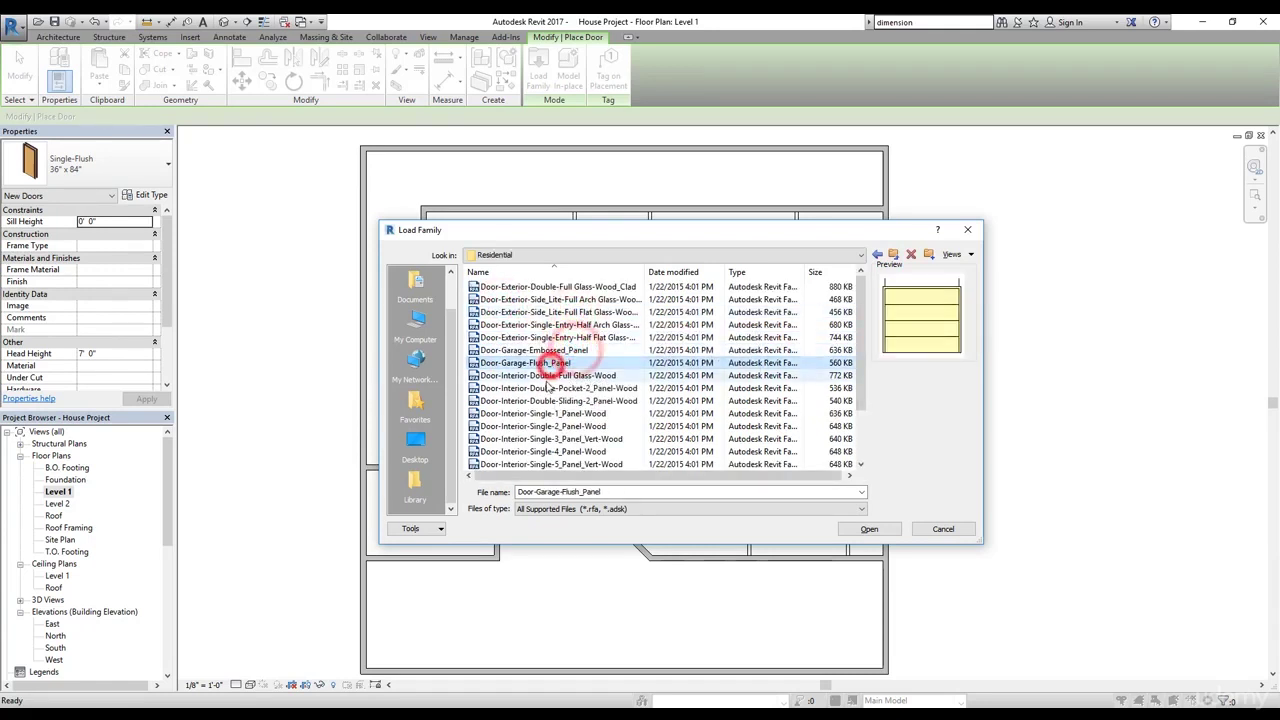
click(543, 396)
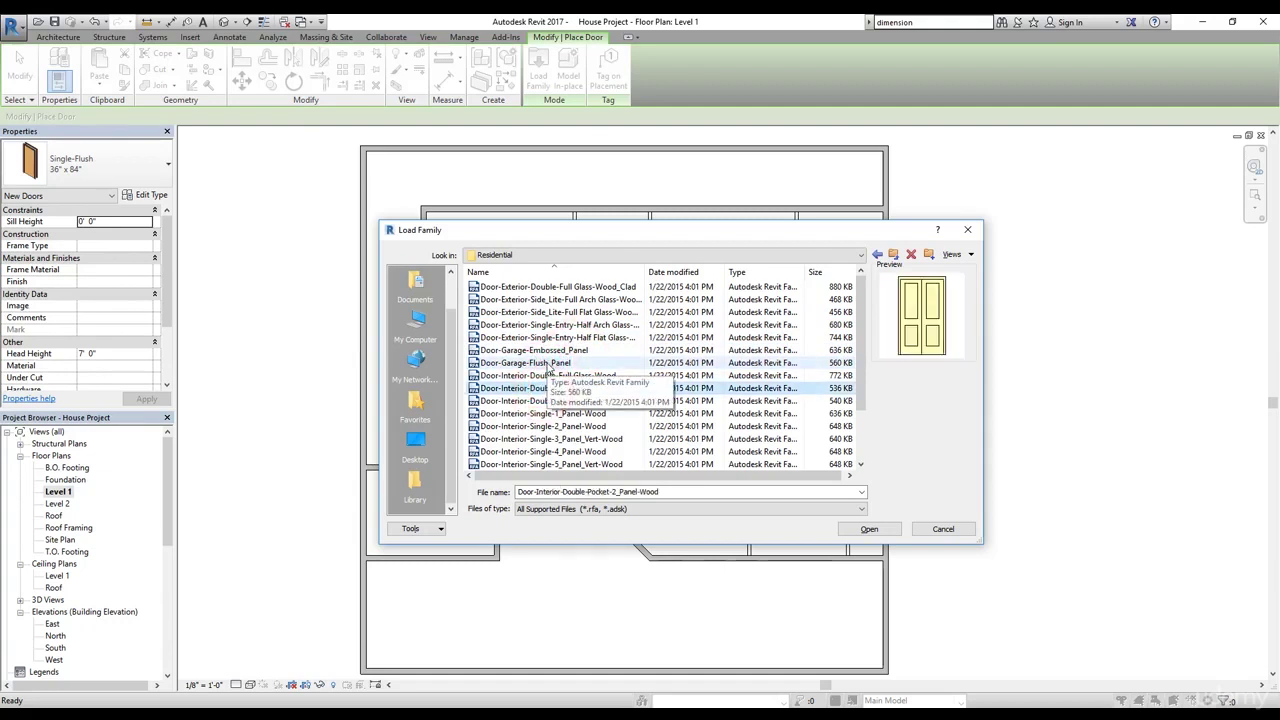
click(549, 362)
click(551, 351)
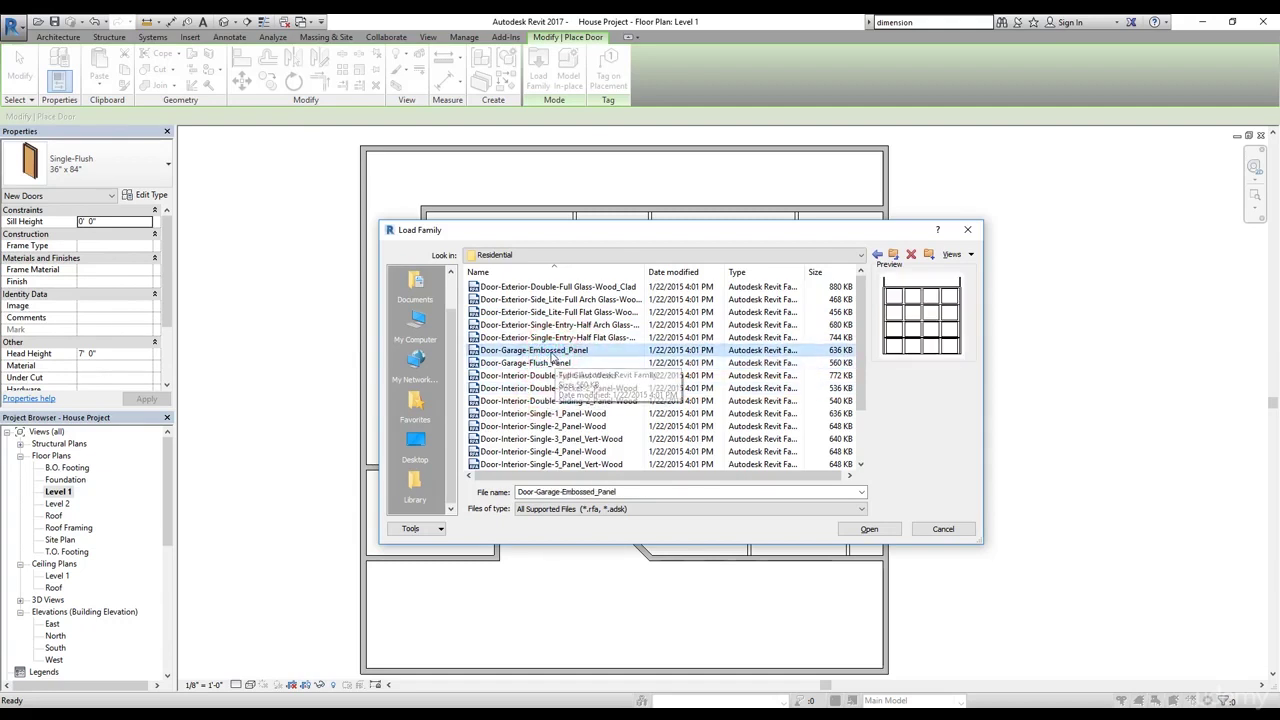
click(878, 529)
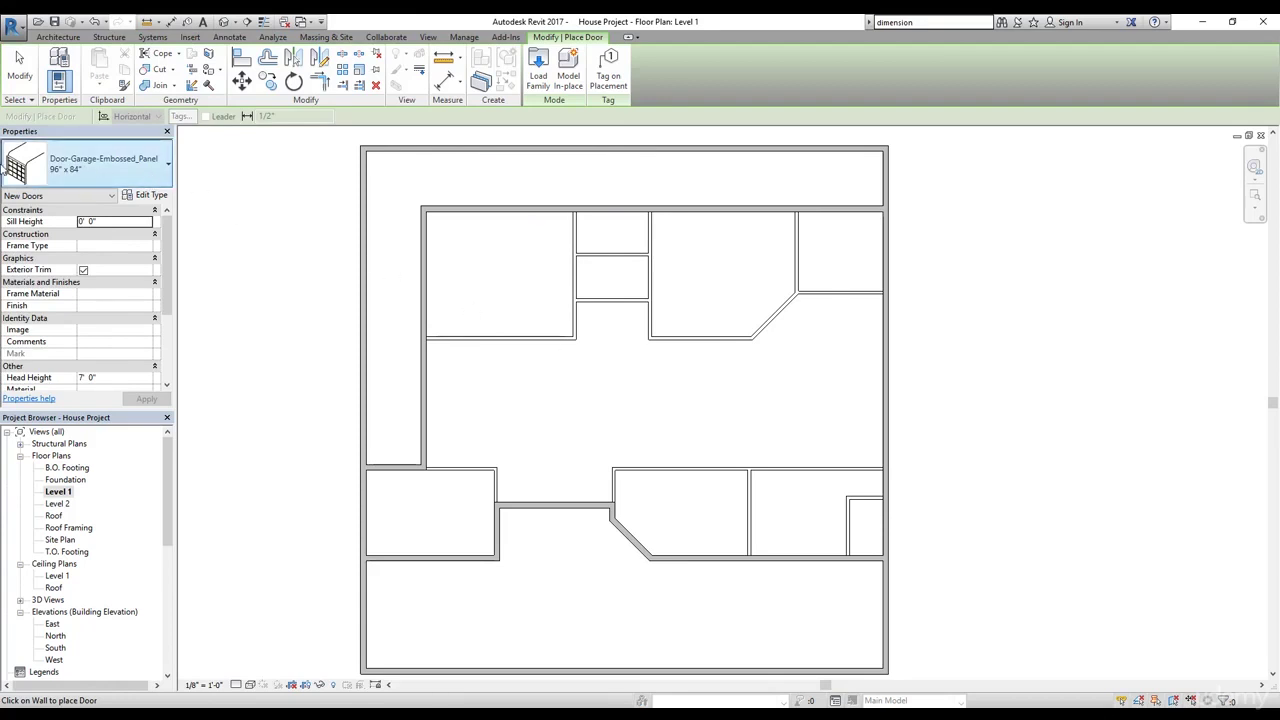
- Reopen the US Imperial Residential doors library to load another door family
click(531, 88)
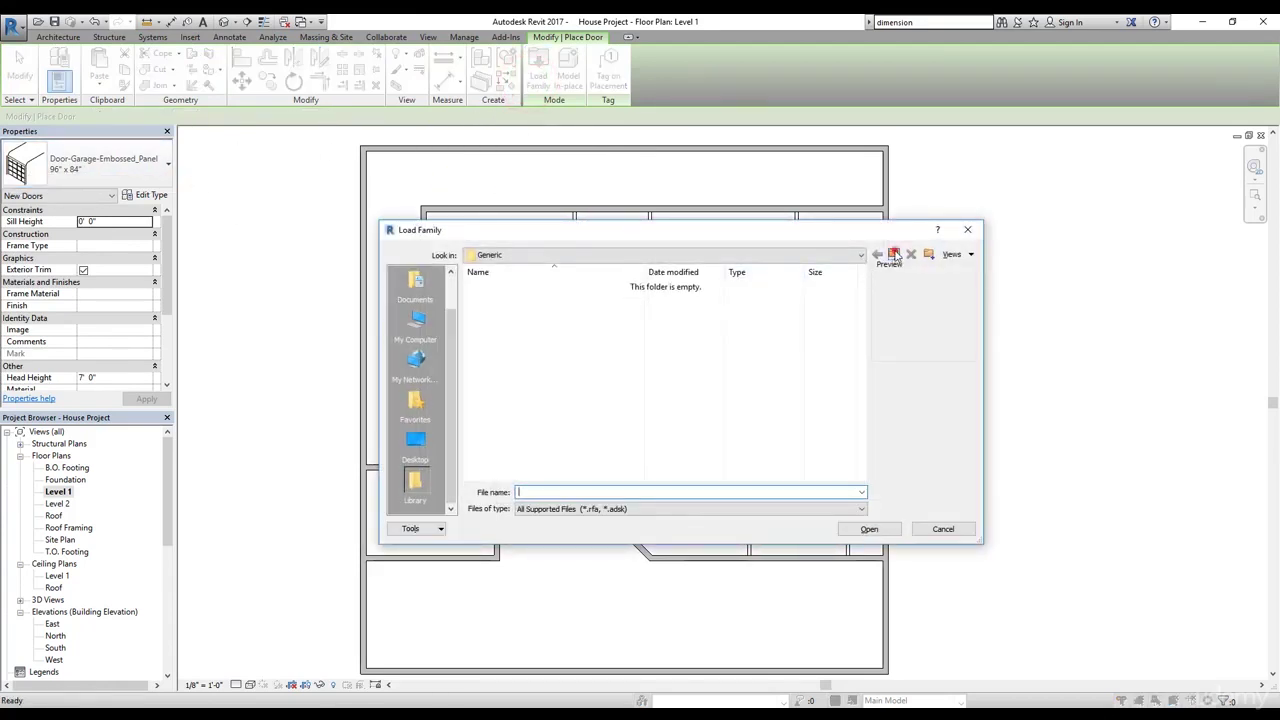
click(894, 254)
double_click(490, 298)
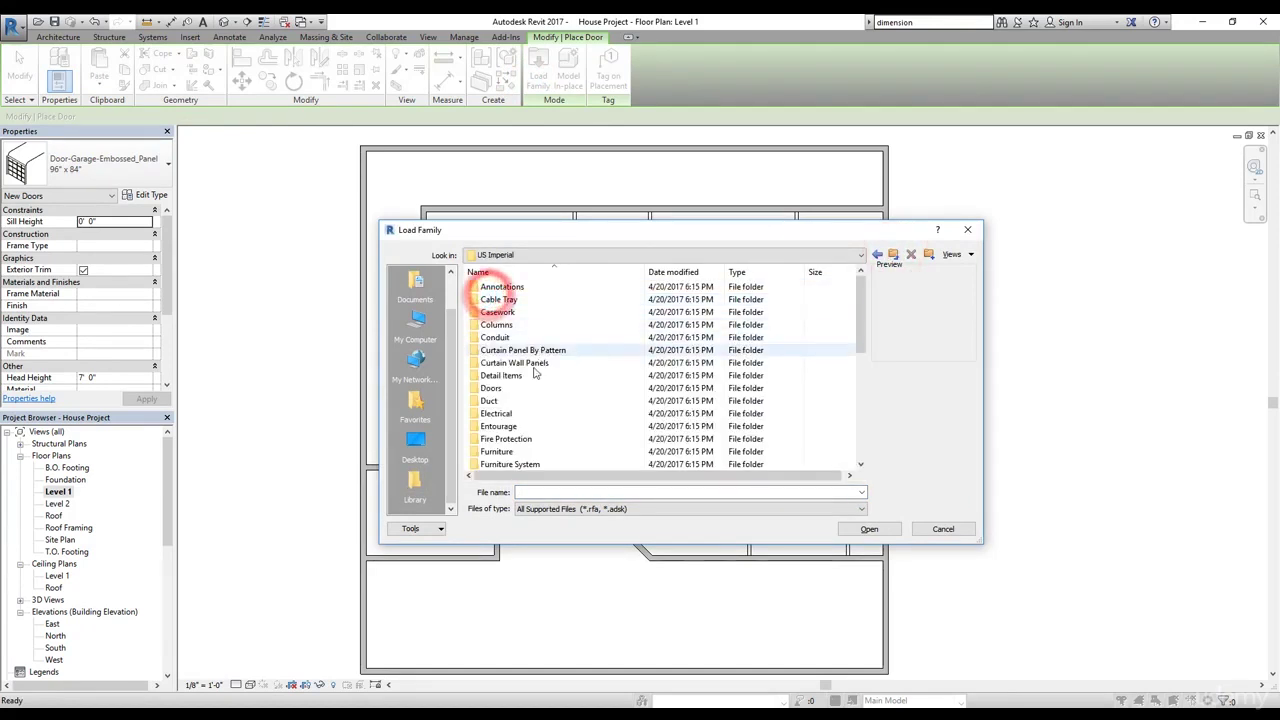
double_click(491, 388)
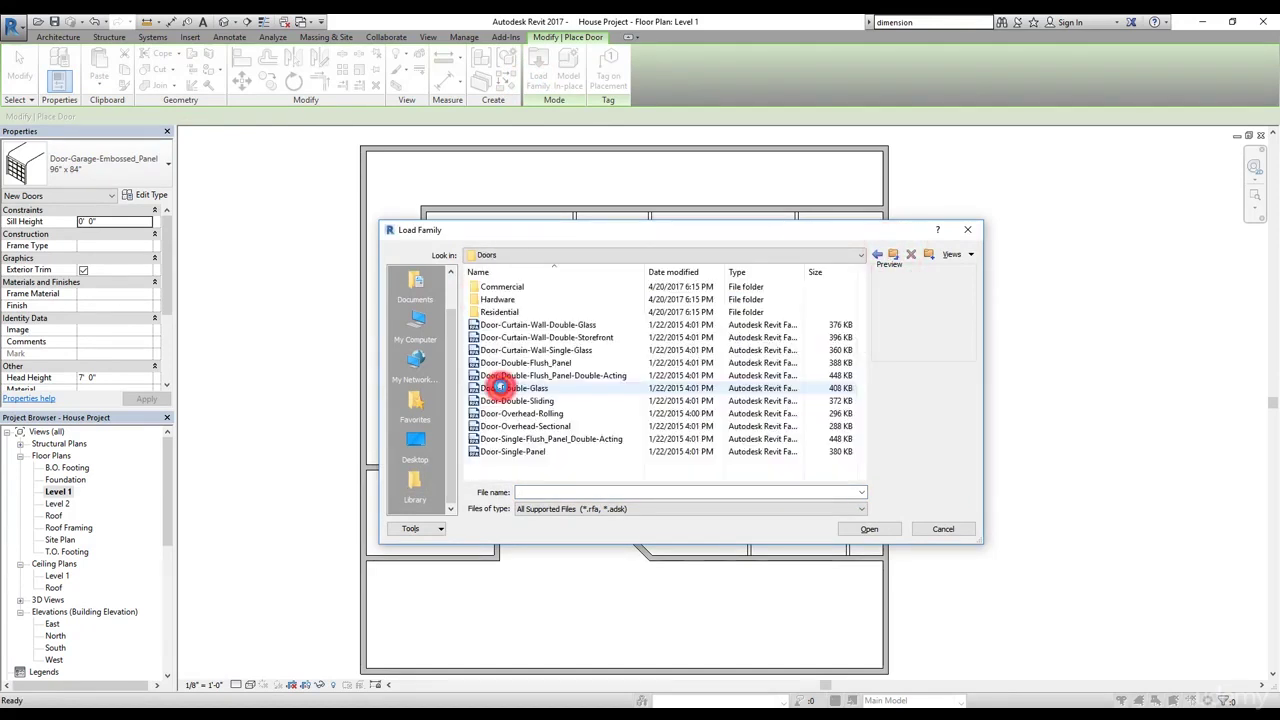
double_click(500, 312)
- Compare the interior single door previews and load the Door-Interior-Single-6_Panel-Wood family without picking a specific catalog size
click(537, 414)
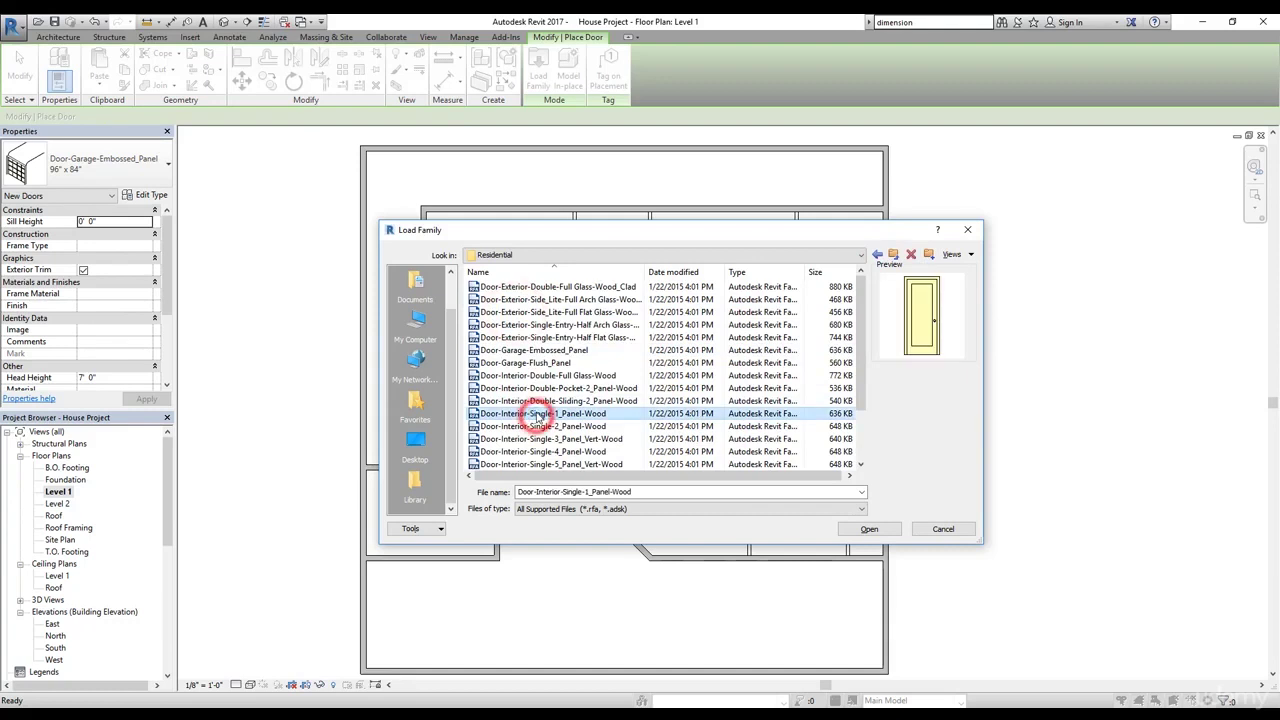
key(Down)
key(Down)
key(Down)
key(Down)
key(Down)
key(Down)
key(Down)
key(Down)
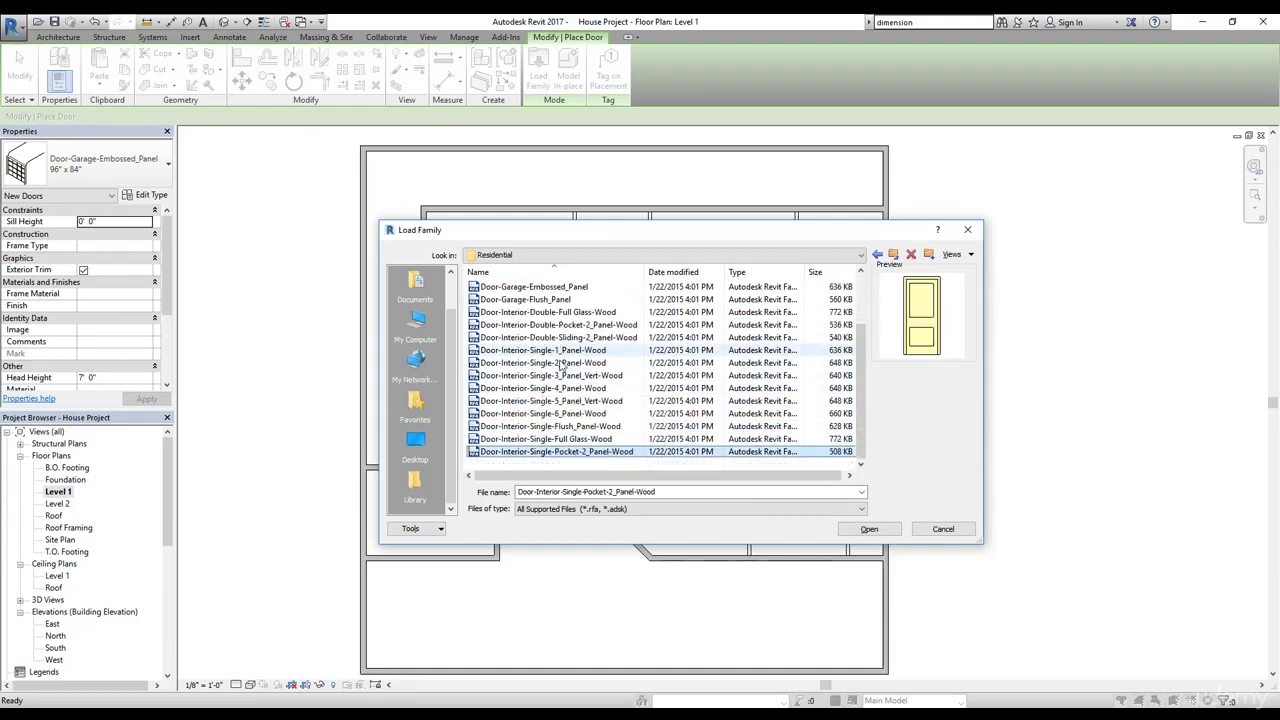
key(Up)
key(Up)
key(Up)
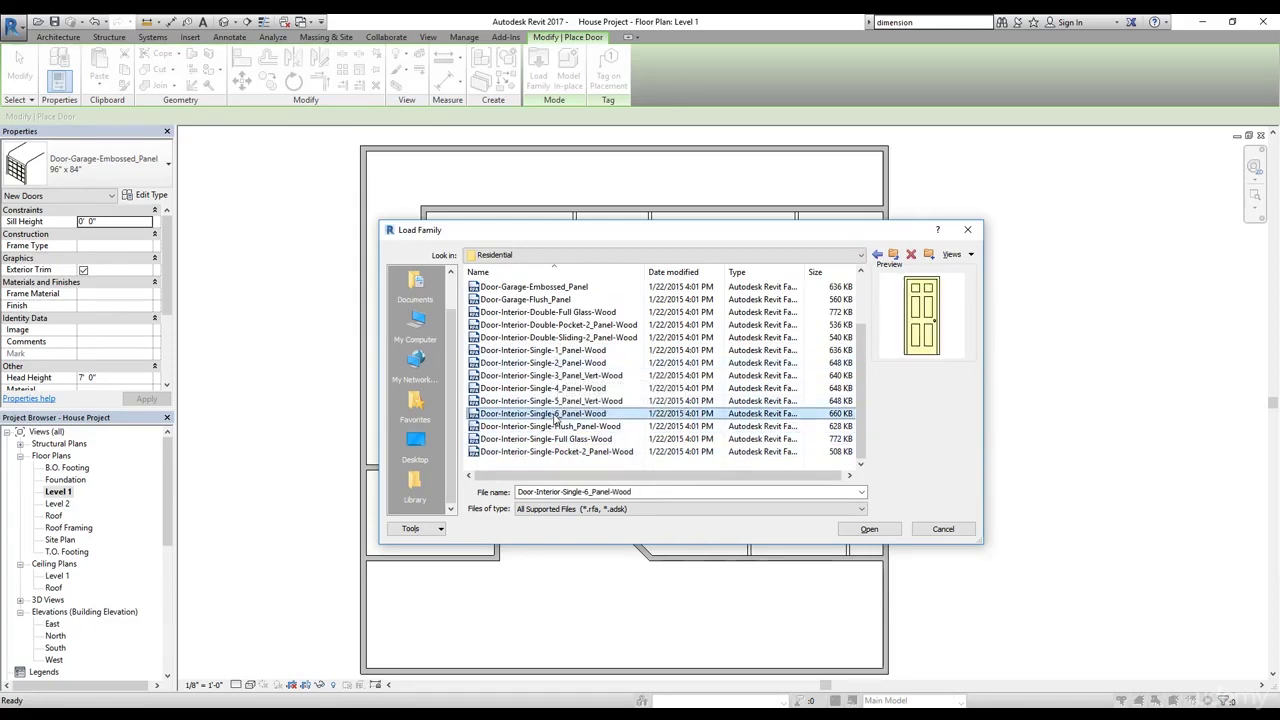
double_click(555, 414)
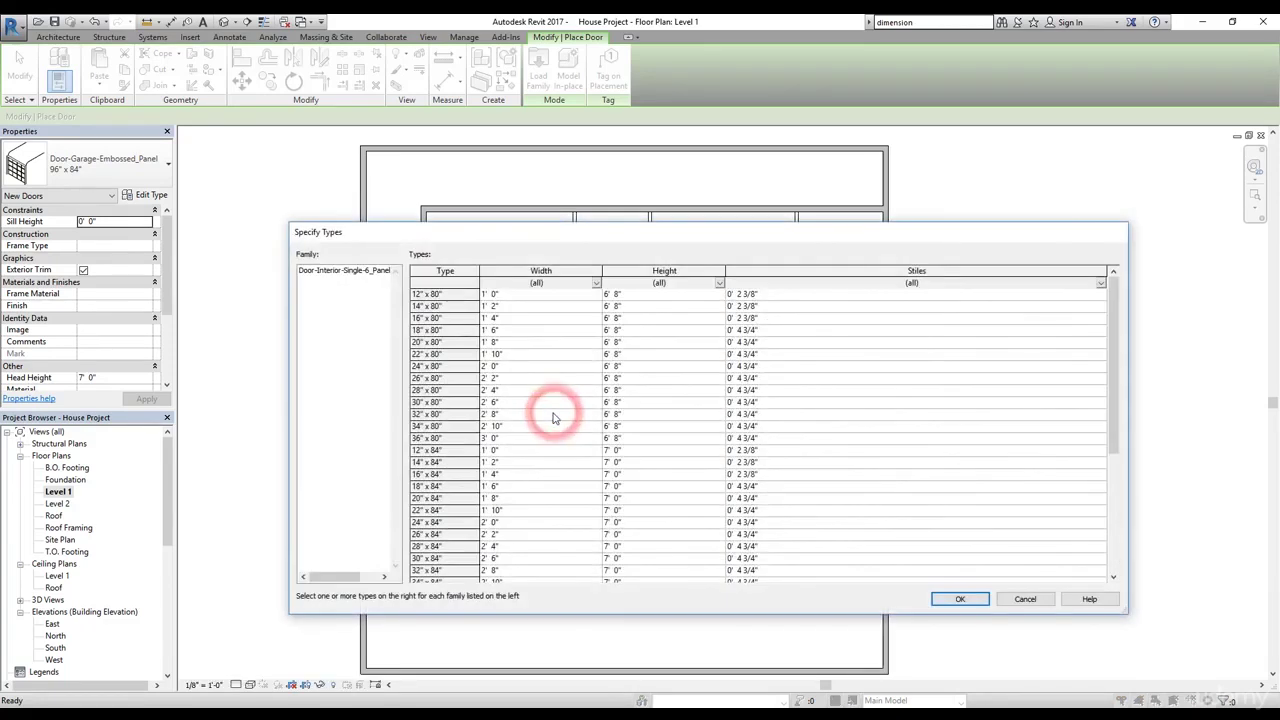
click(962, 600)
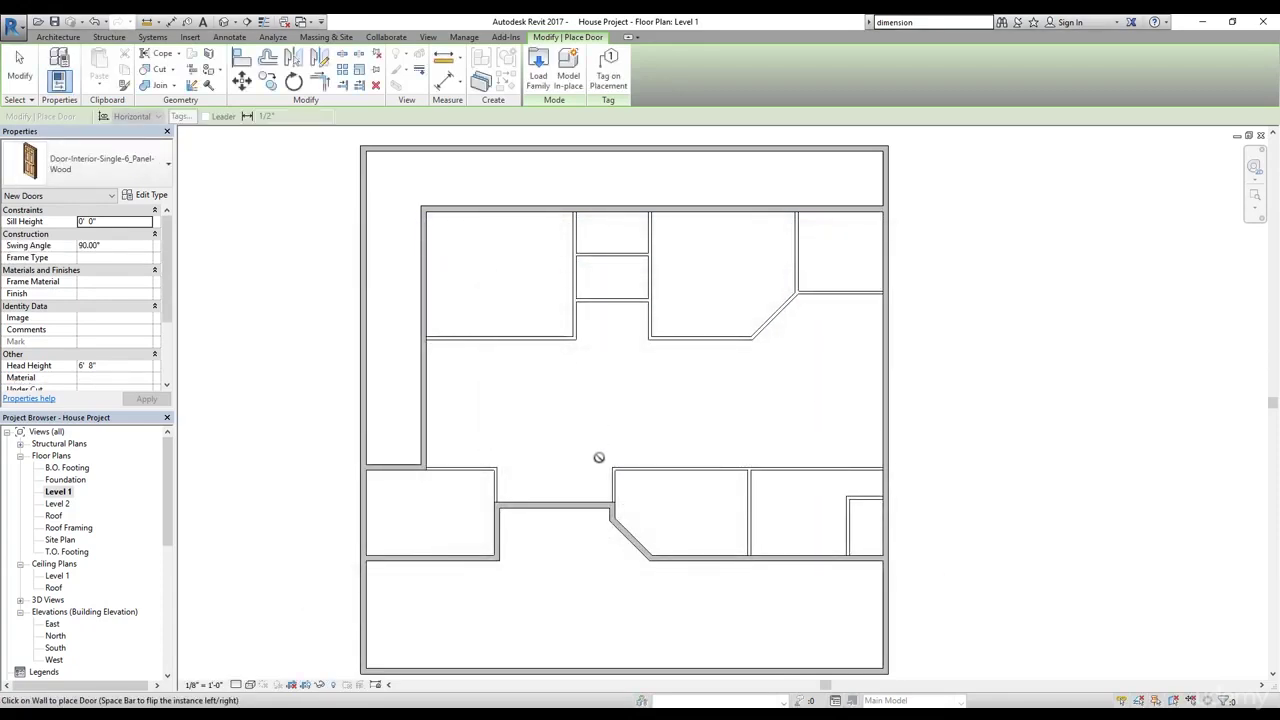
- Load the Door-Interior-Double-Sliding-2_Panel-Wood family from the US Imperial Residential doors library without picking a specific catalog size
click(538, 80)
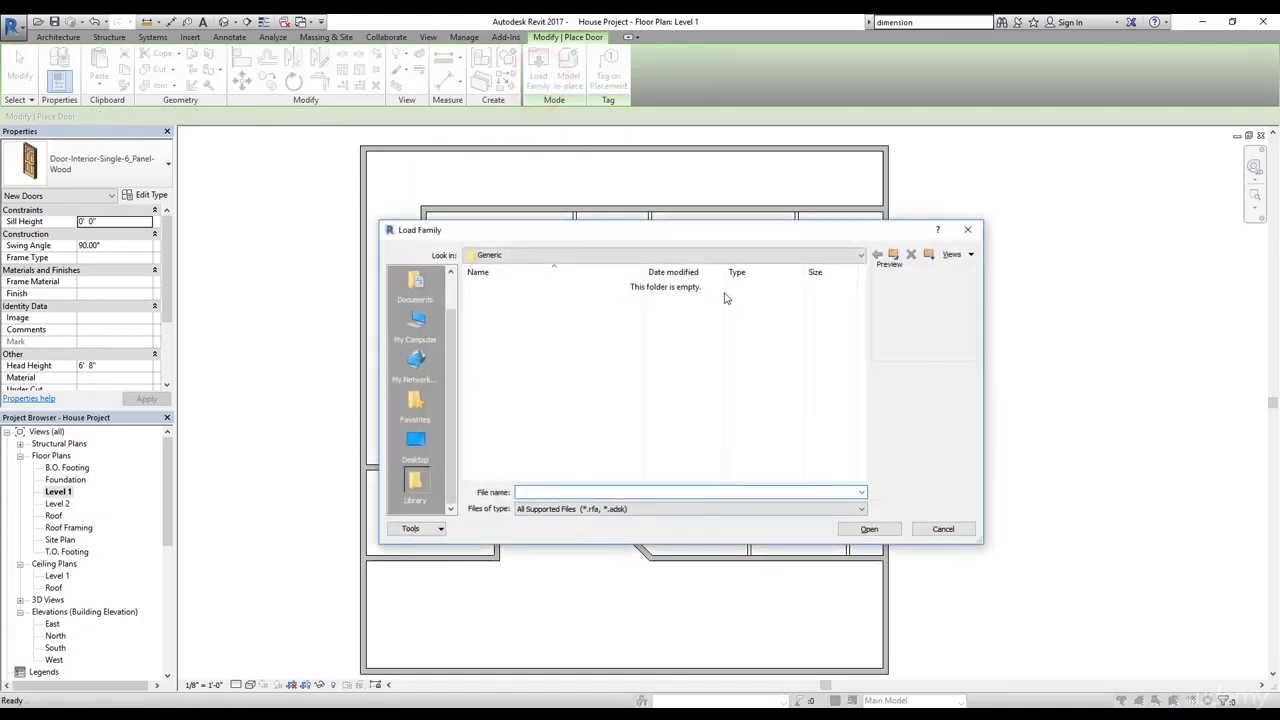
click(893, 257)
double_click(495, 299)
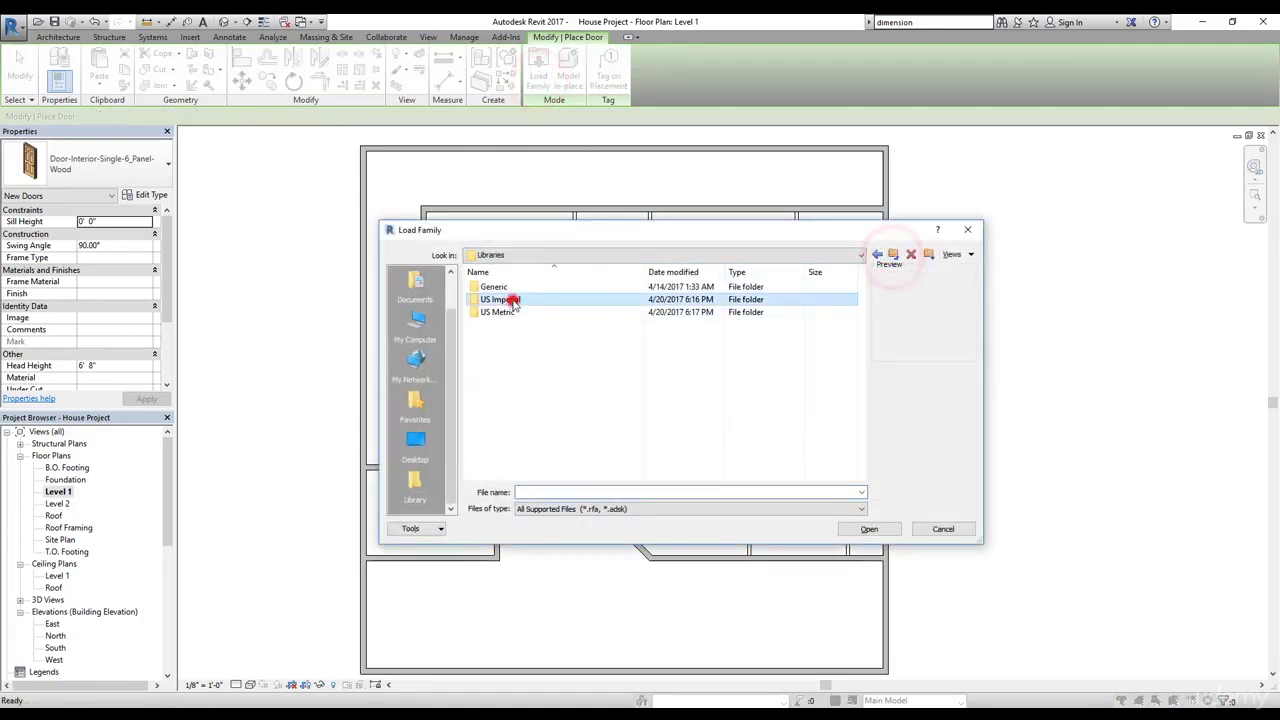
double_click(490, 389)
double_click(505, 311)
click(512, 376)
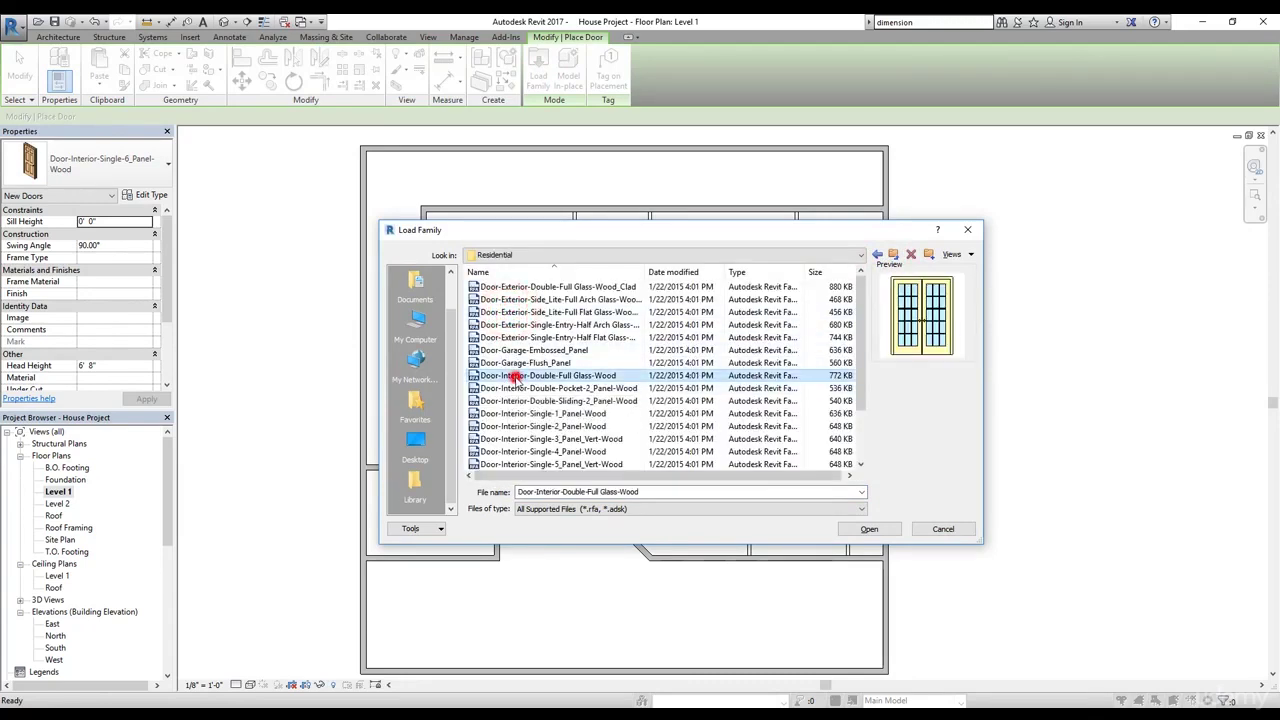
click(519, 388)
click(521, 400)
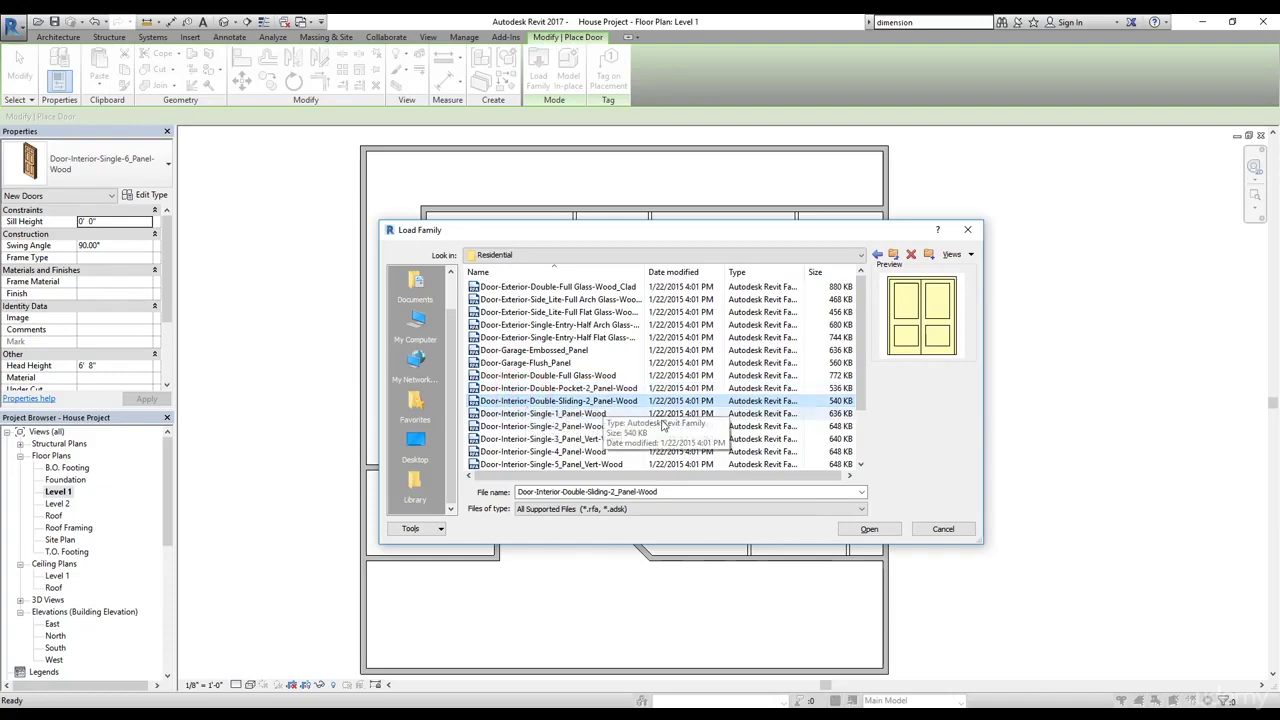
click(856, 530)
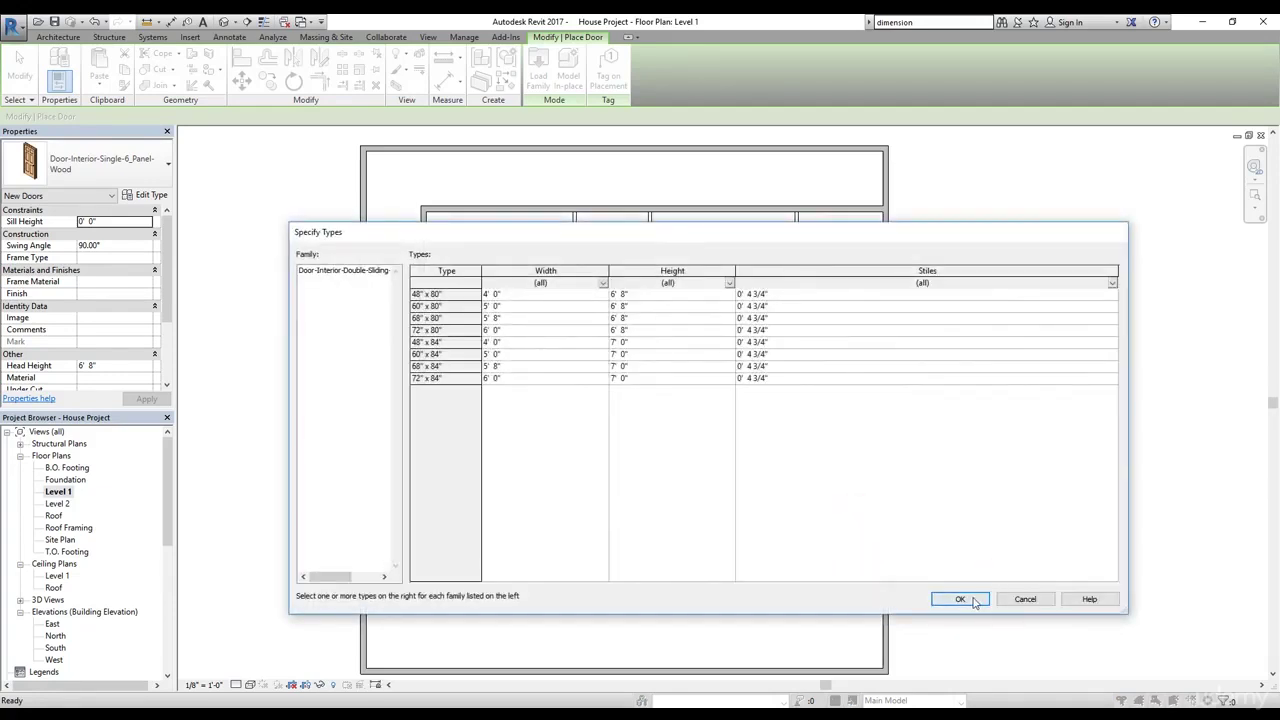
click(966, 598)
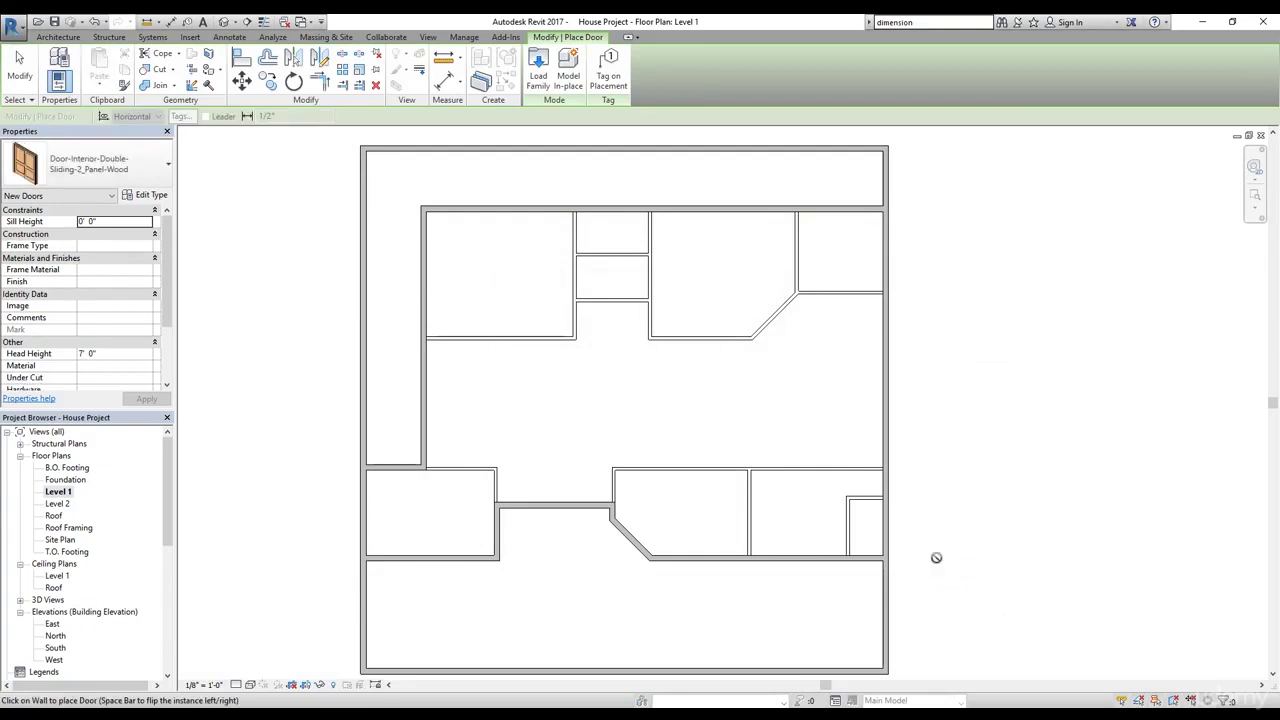
- Choose the Door-Interior-Double-Sliding-2_Panel-Wood type and review its type properties
click(106, 163)
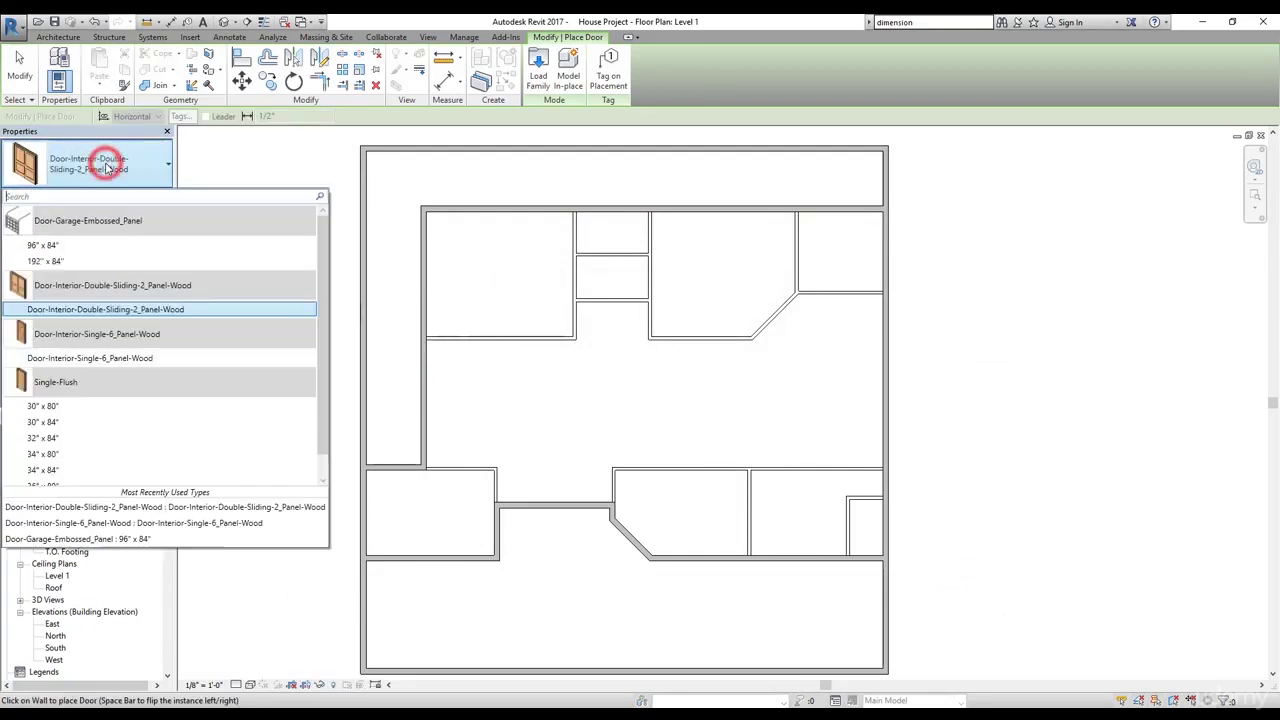
click(85, 311)
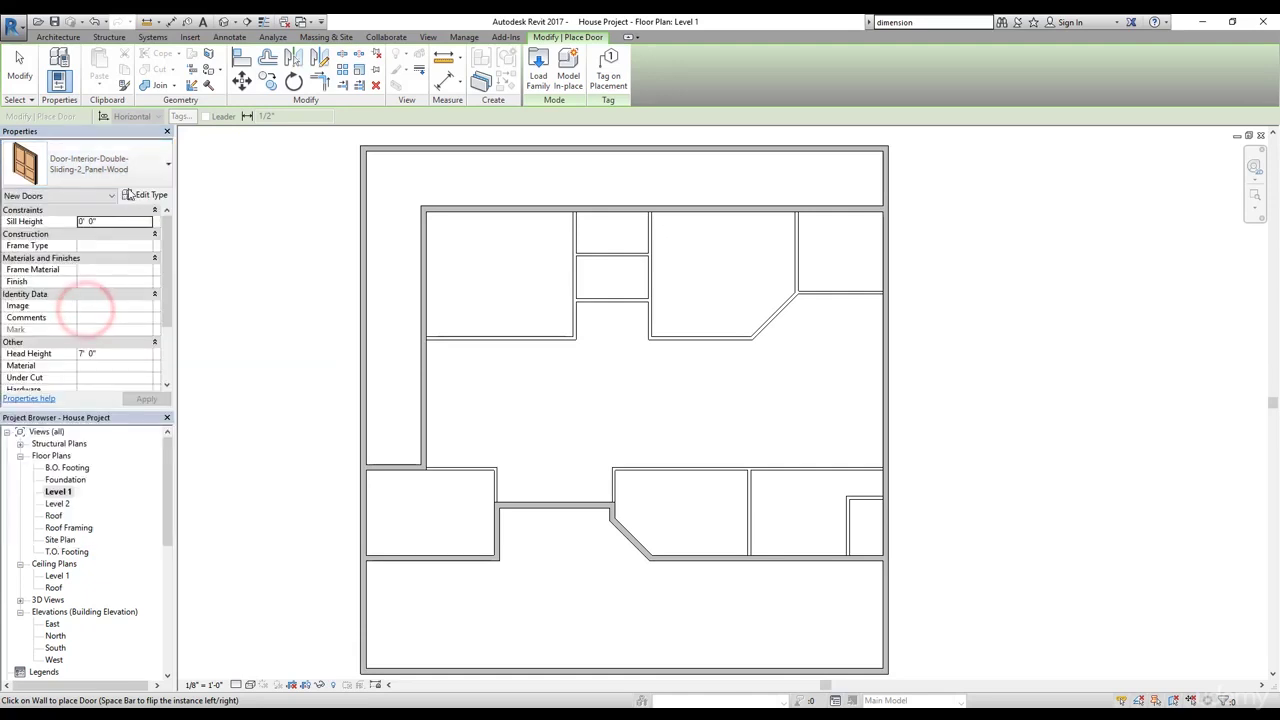
click(147, 196)
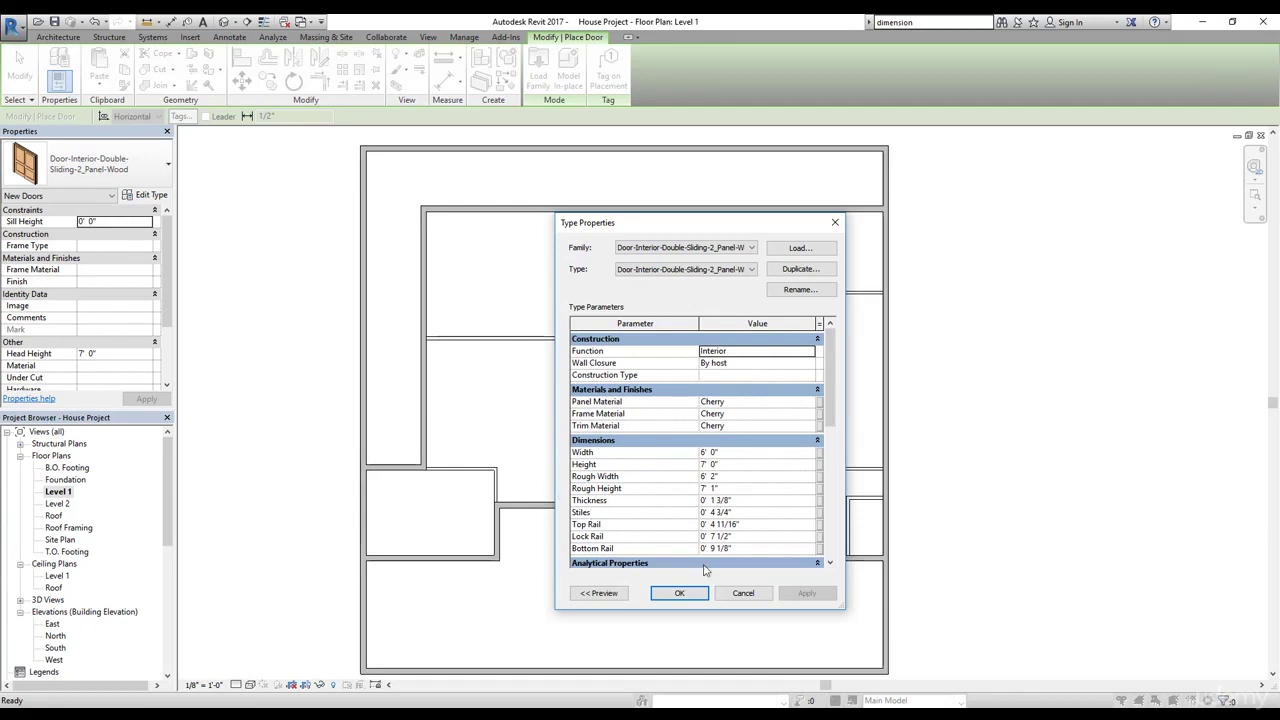
click(681, 593)
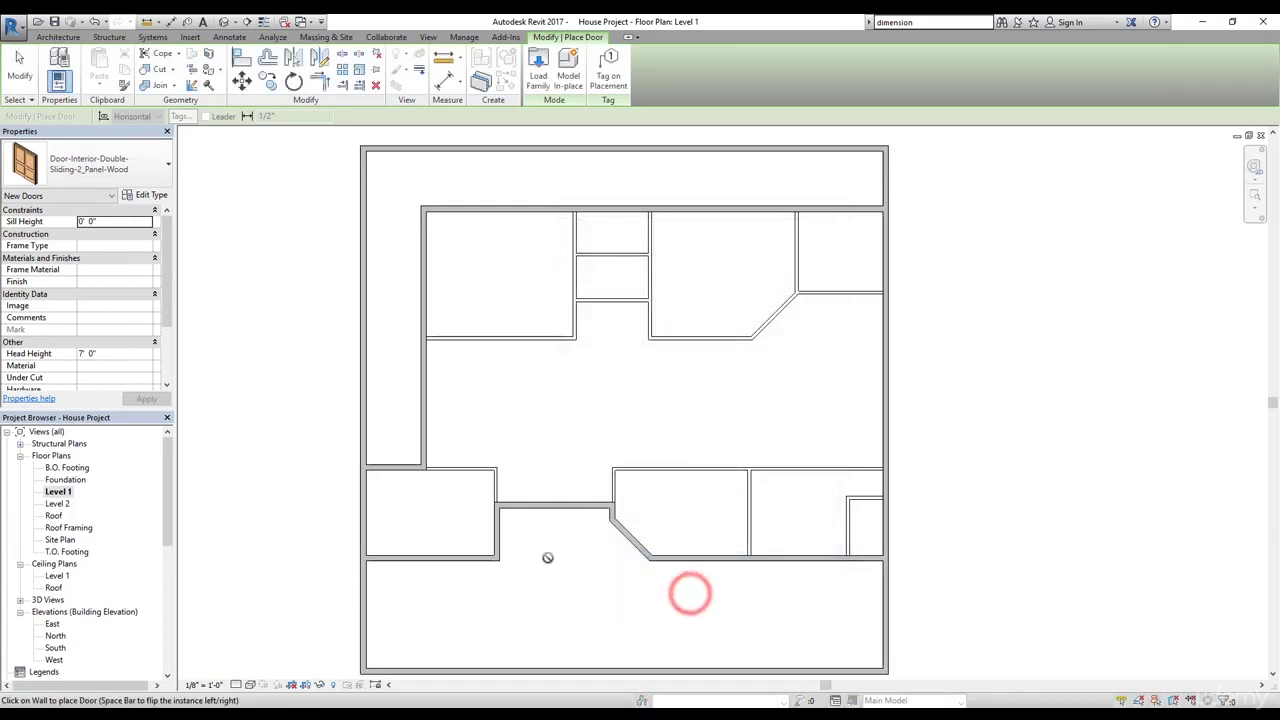
- Place the double sliding wood door in the recessed entrance wall, about 6'-9" from its left adjoining wall
scroll(545, 540, up, 5)
scroll(549, 529, up, 2)
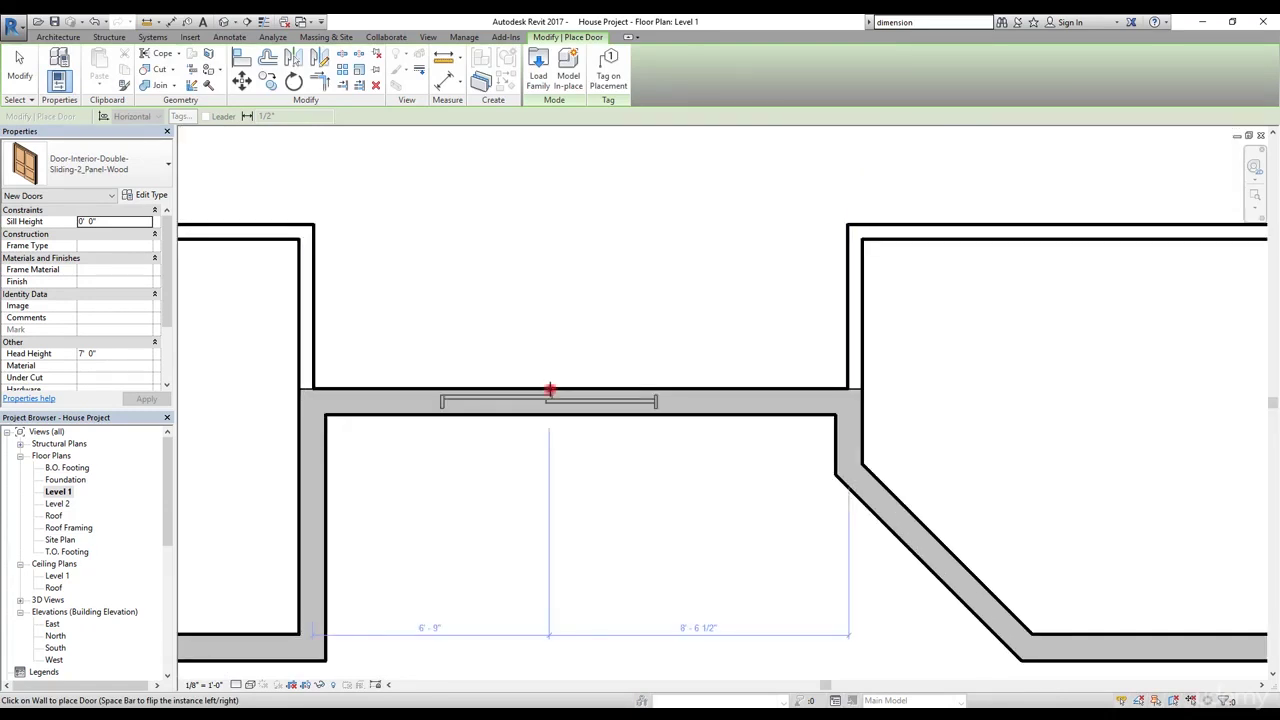
click(549, 389)
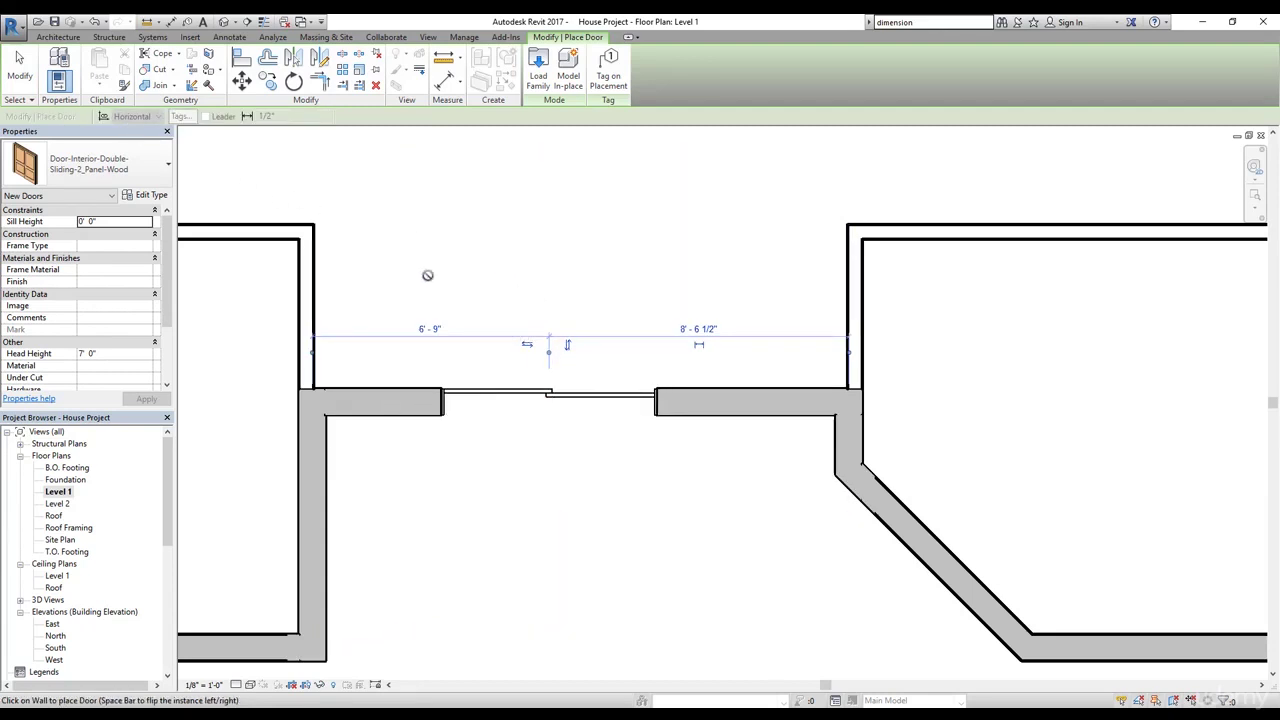
click(18, 78)
- Make the sliding door's temporary dimensions permanent and apply an equality constraint to centre the door in the entrance wall
click(539, 393)
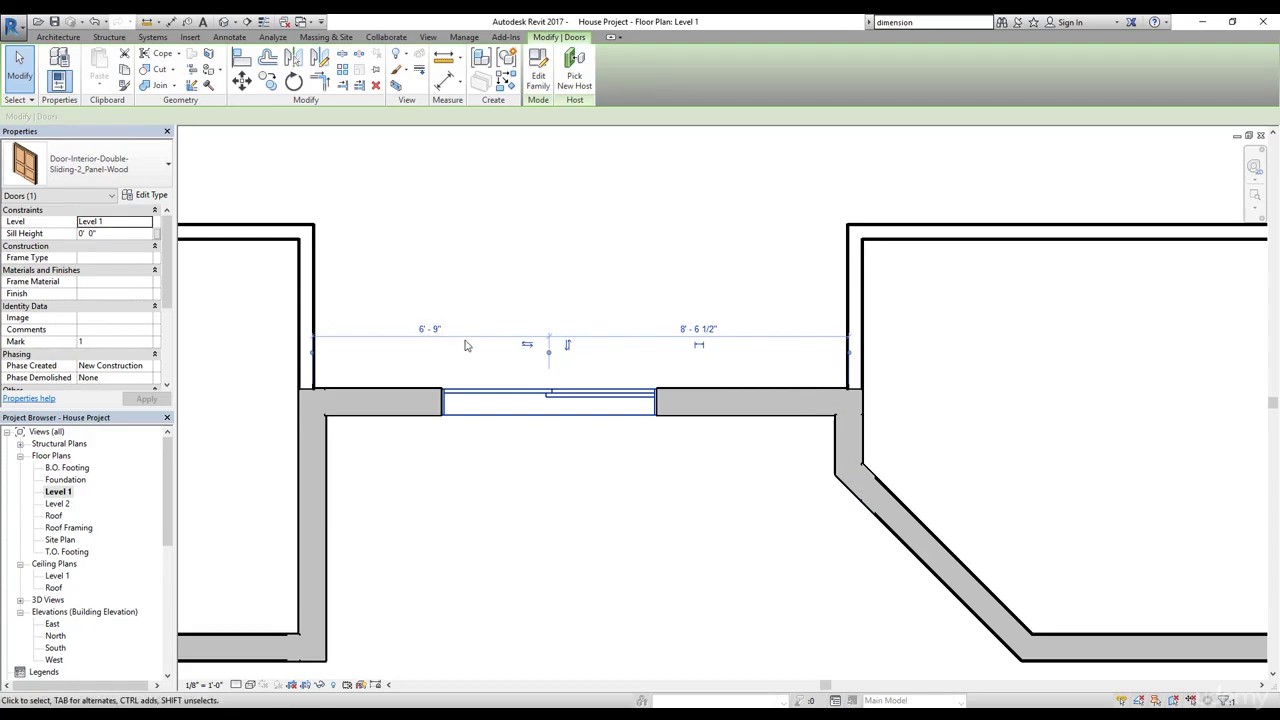
click(702, 347)
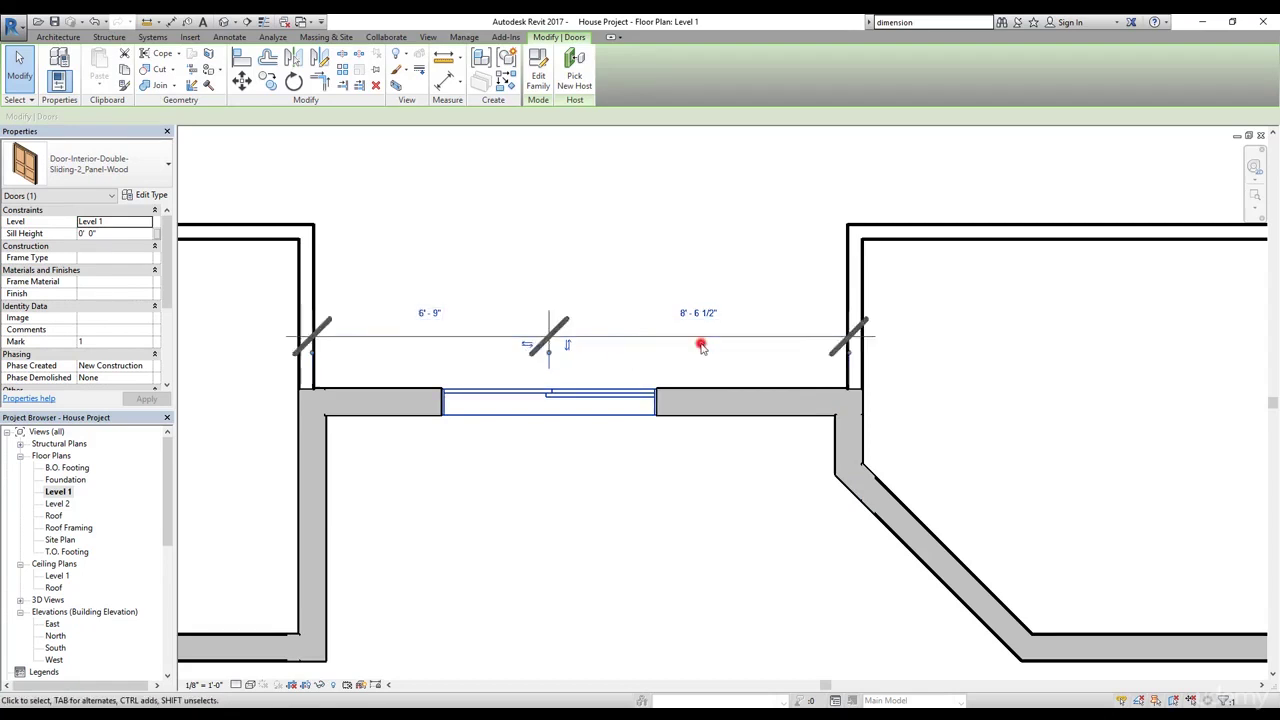
click(550, 342)
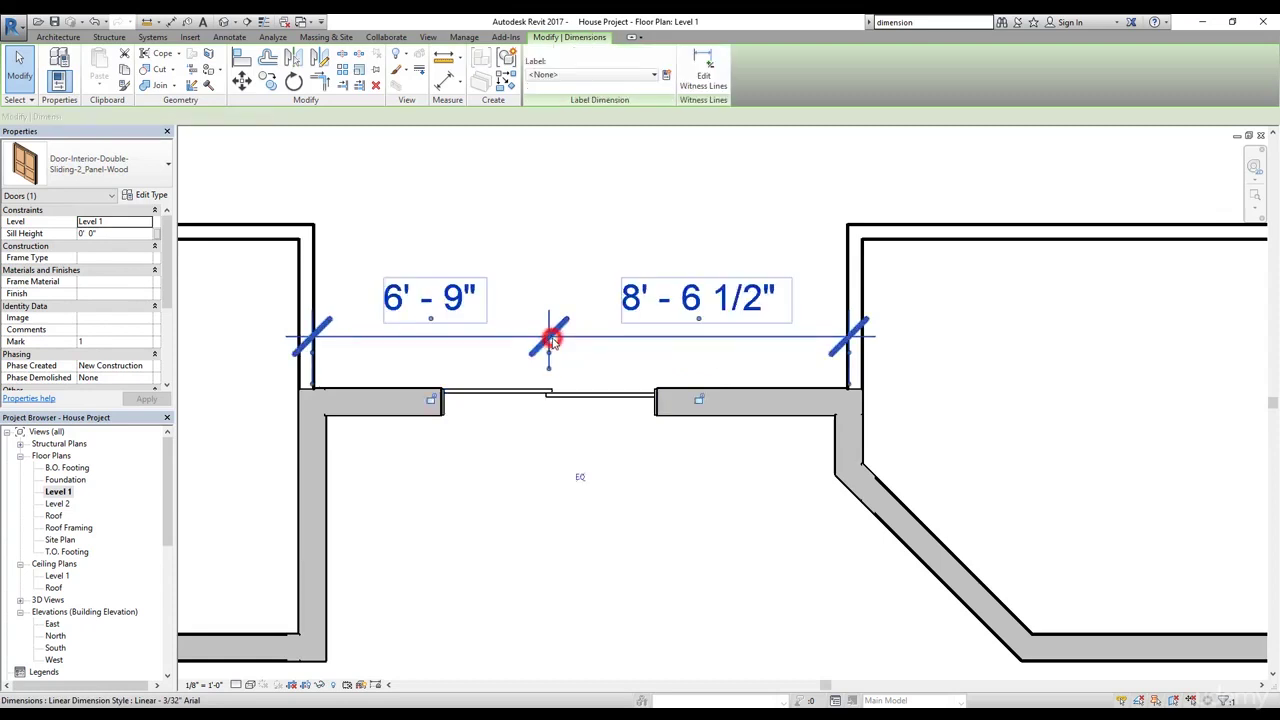
click(580, 478)
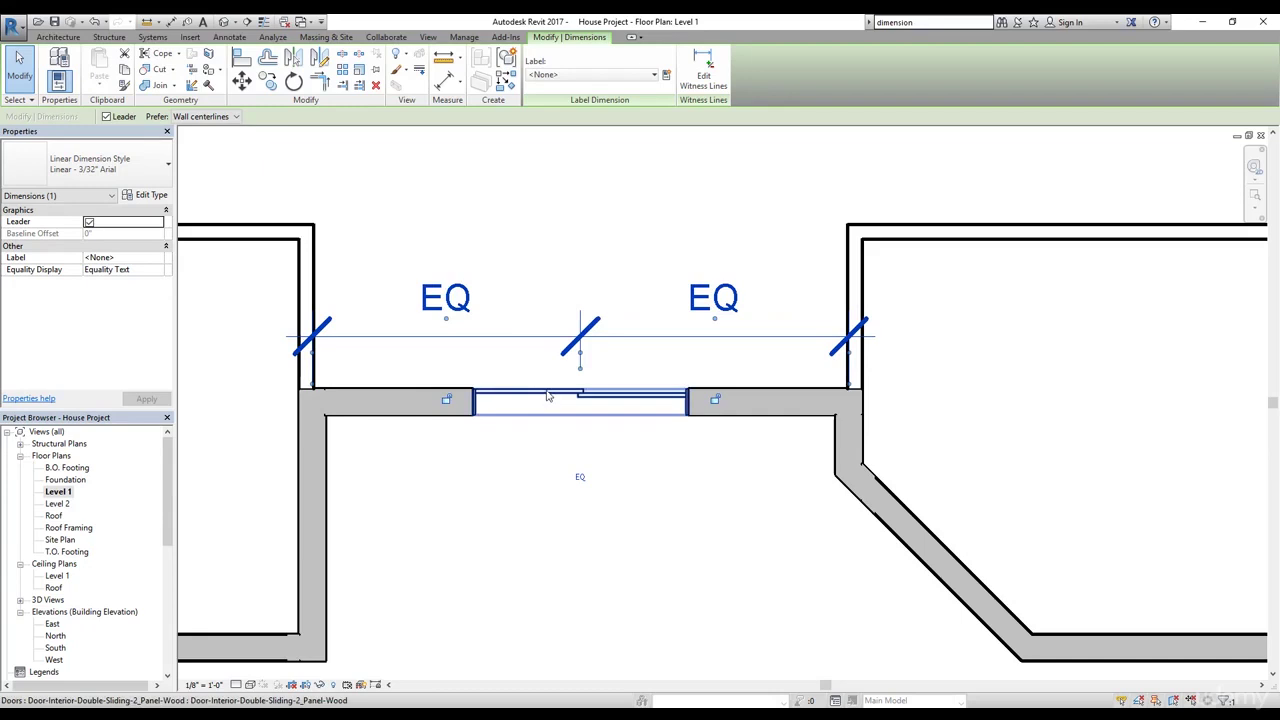
- Delete the sliding door's equality dimension and unconstrain the elements
click(611, 303)
click(586, 325)
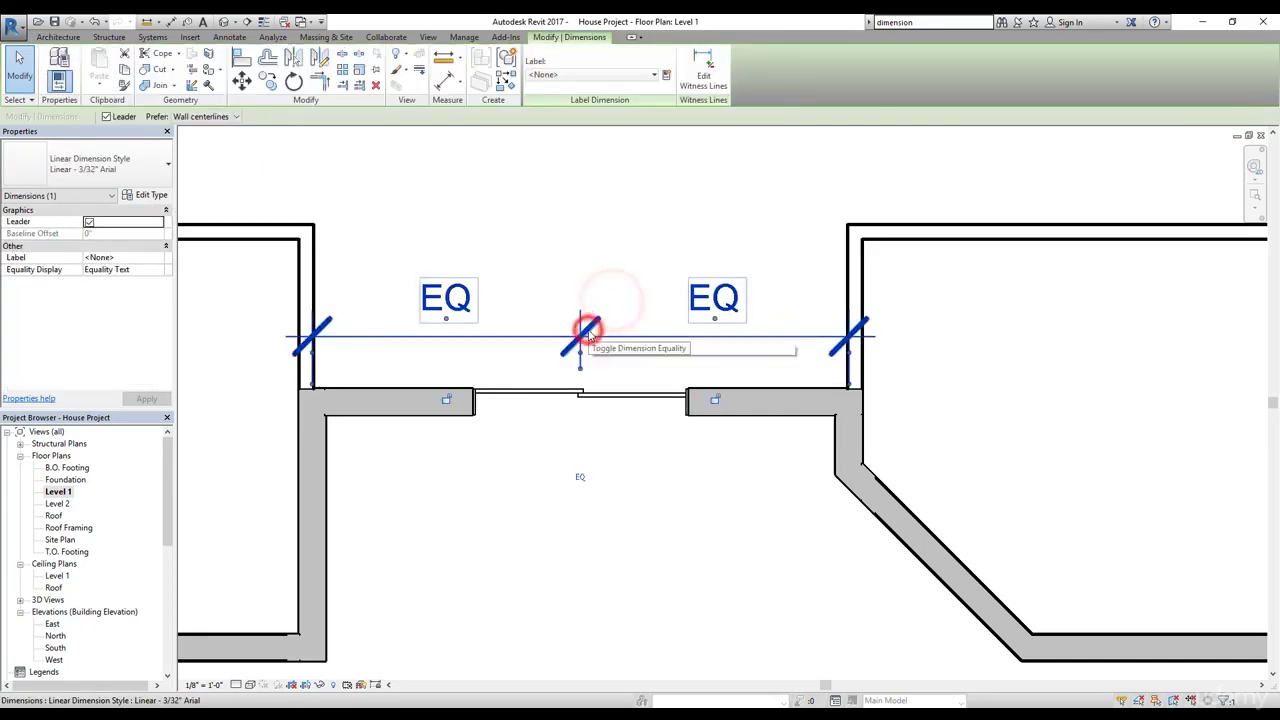
key(Delete)
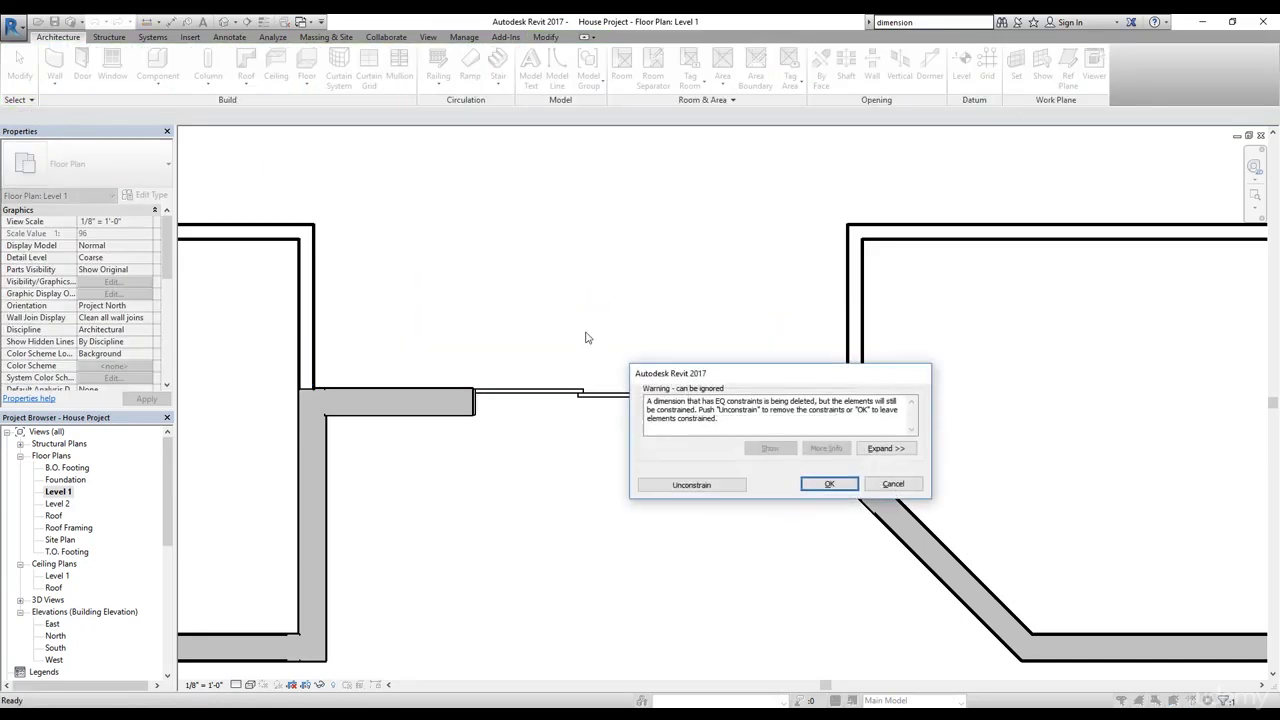
click(668, 486)
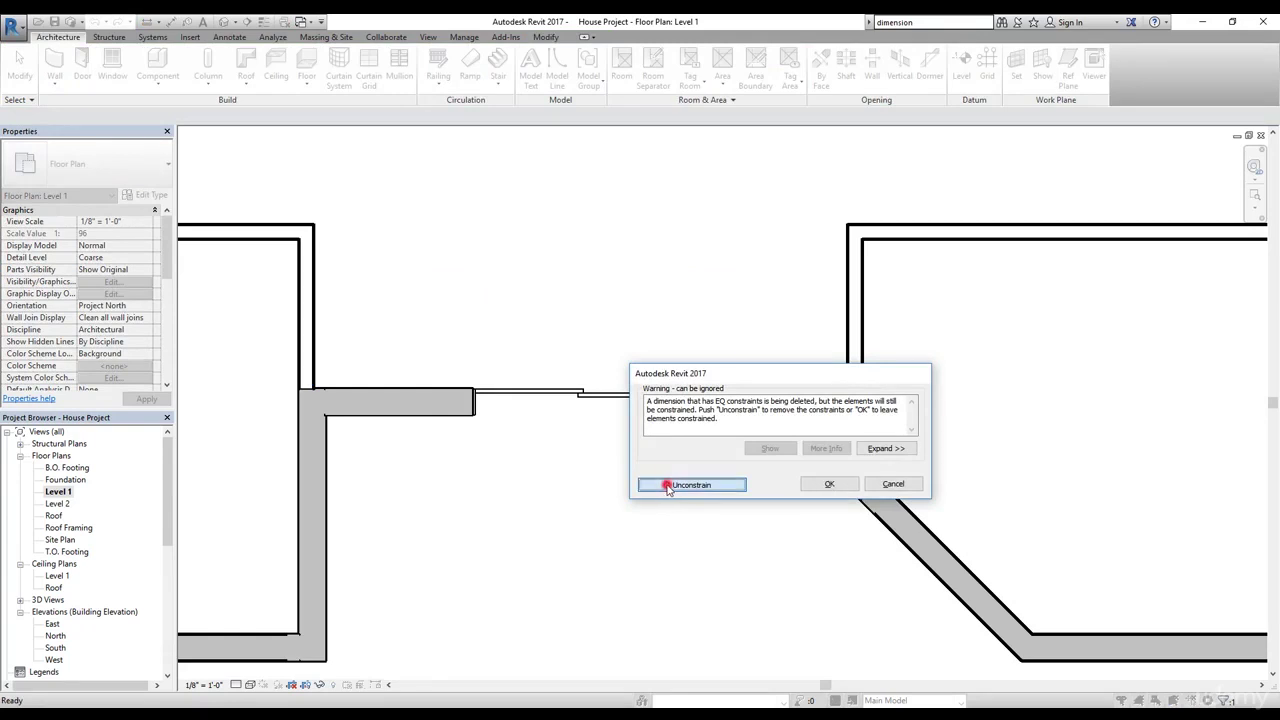
scroll(623, 392, down, 5)
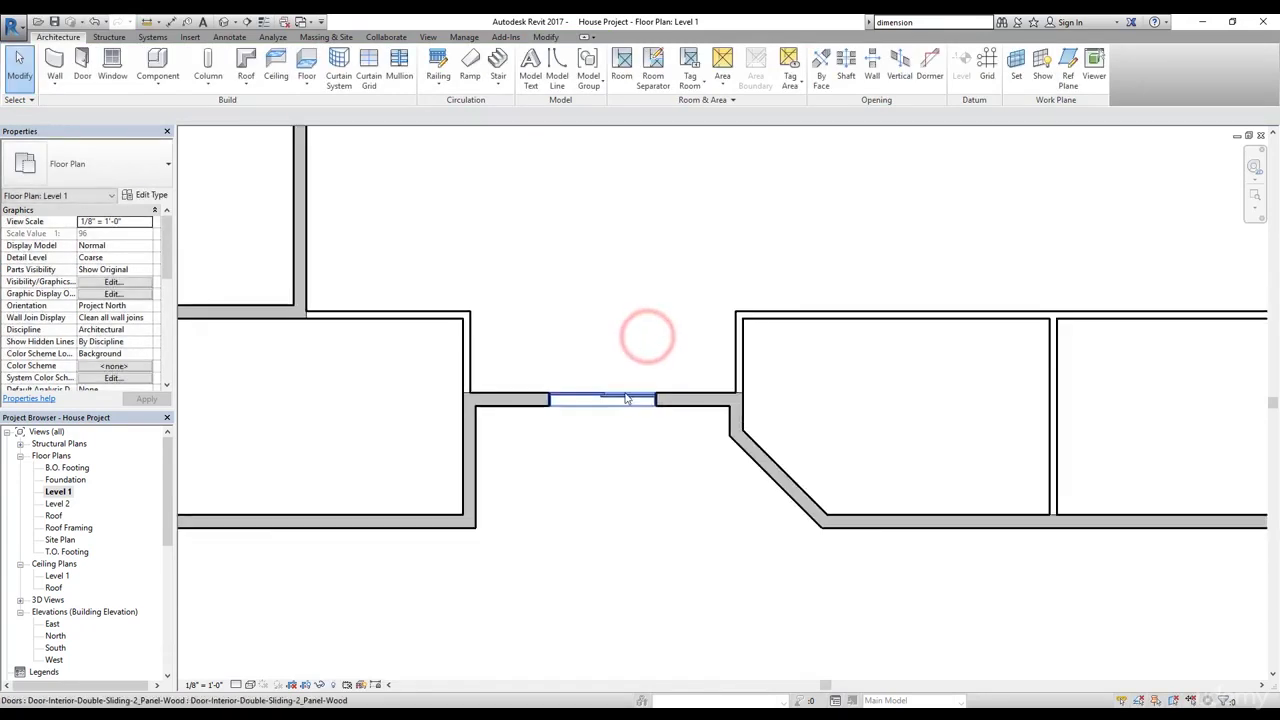
middle_drag(694, 378, 646, 466)
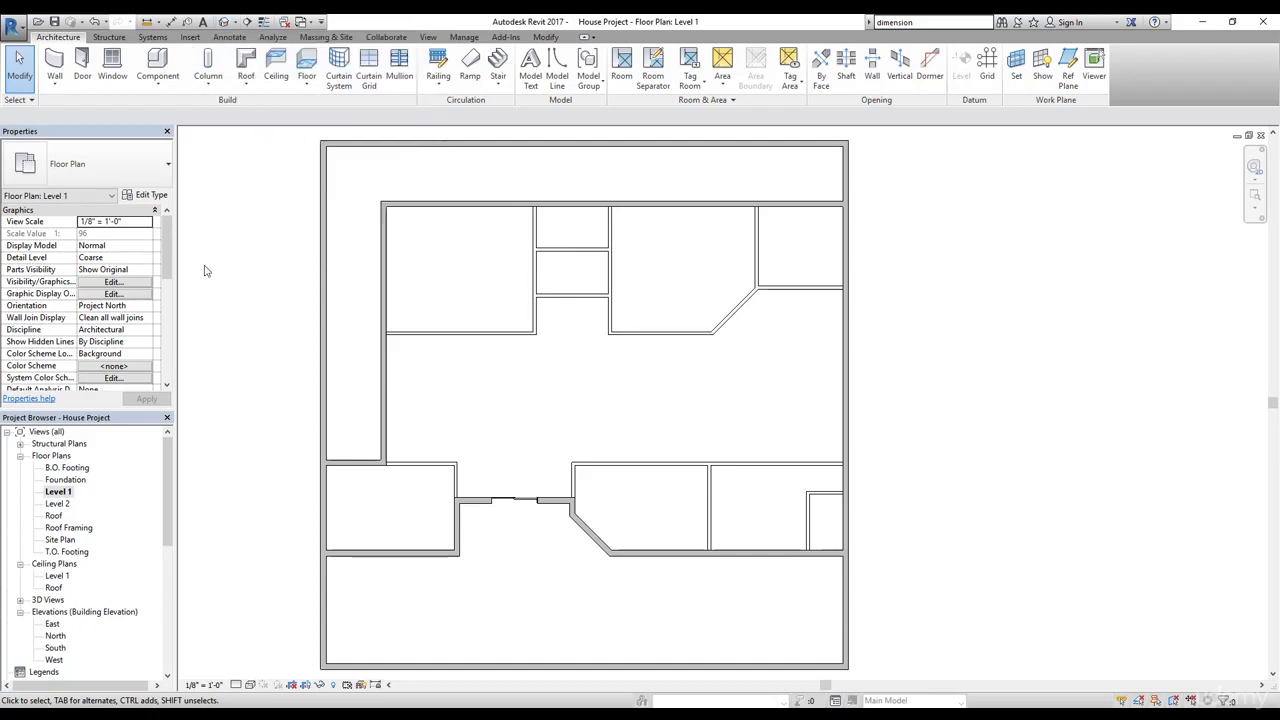
- Examine the sliding door in the {3D} view from the front of the house
click(21, 601)
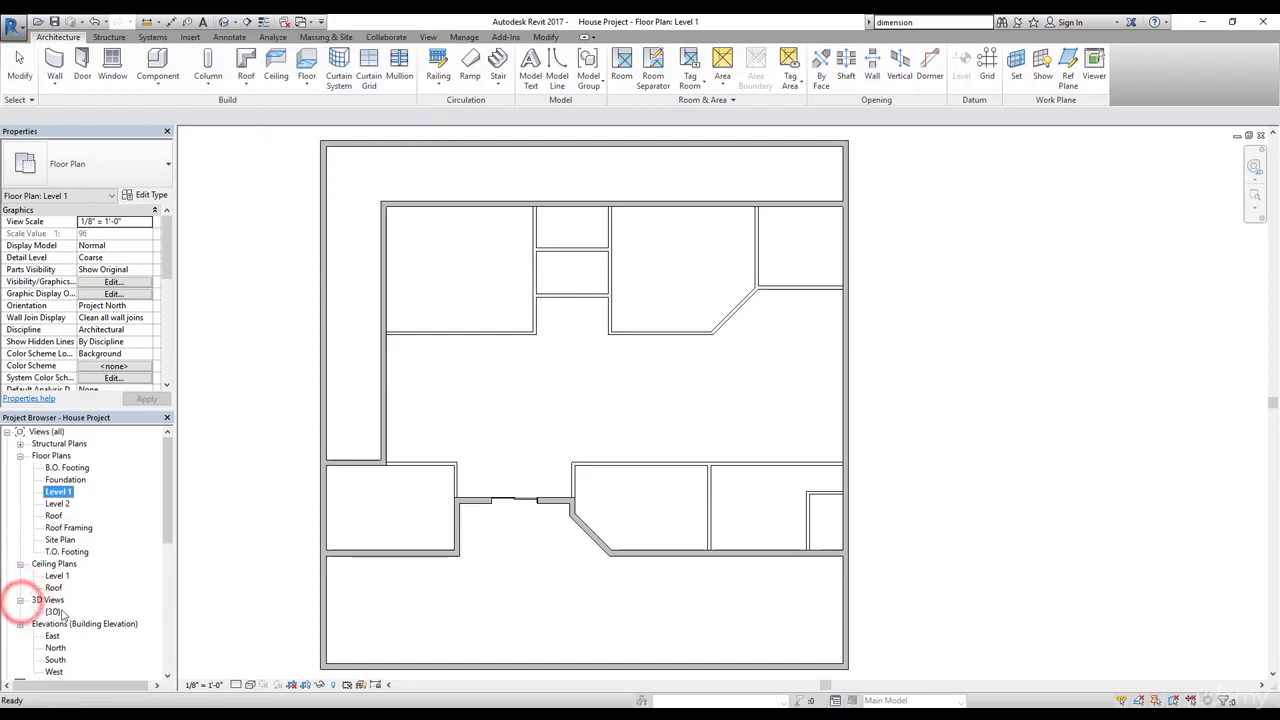
double_click(52, 611)
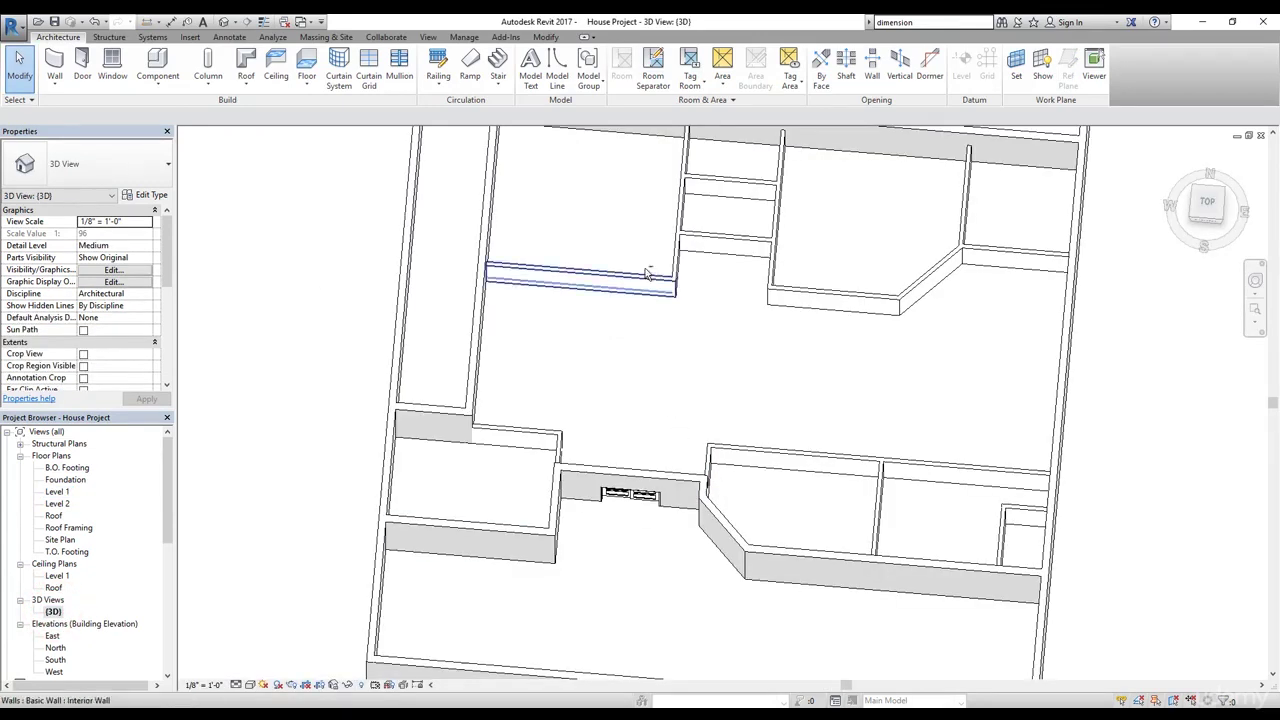
middle_drag(644, 366, 597, 123)
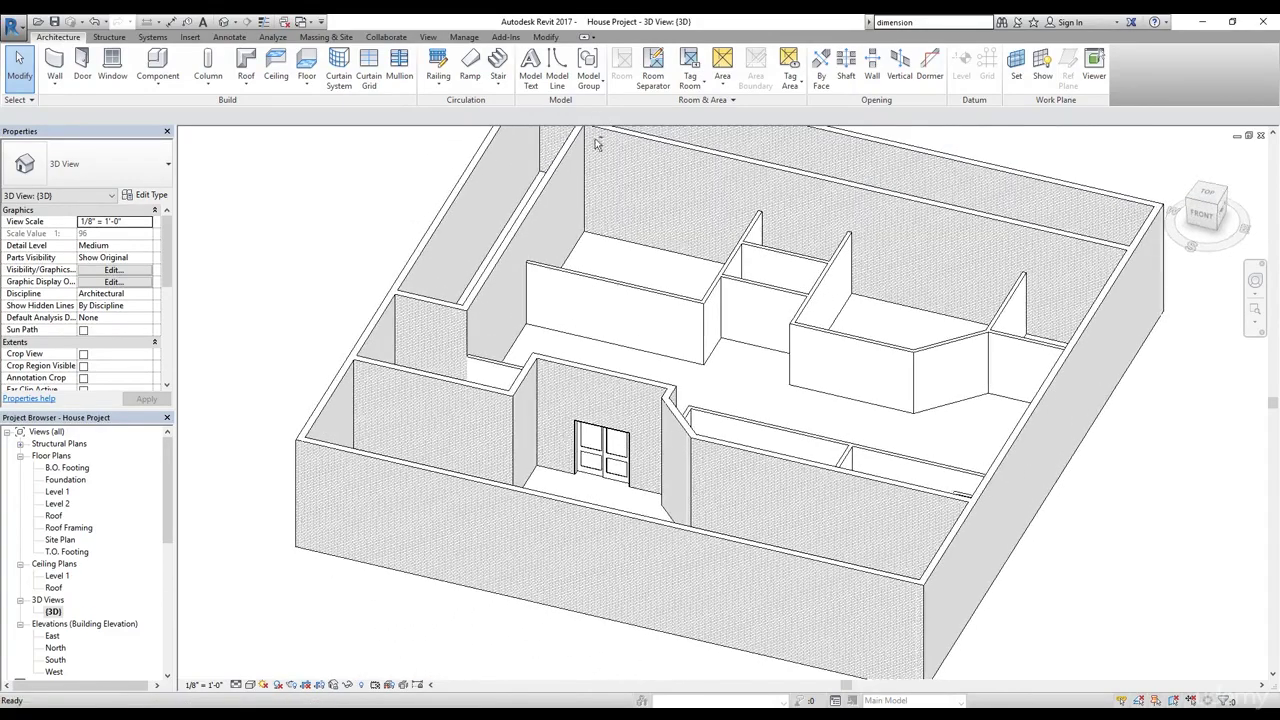
scroll(613, 441, up, 5)
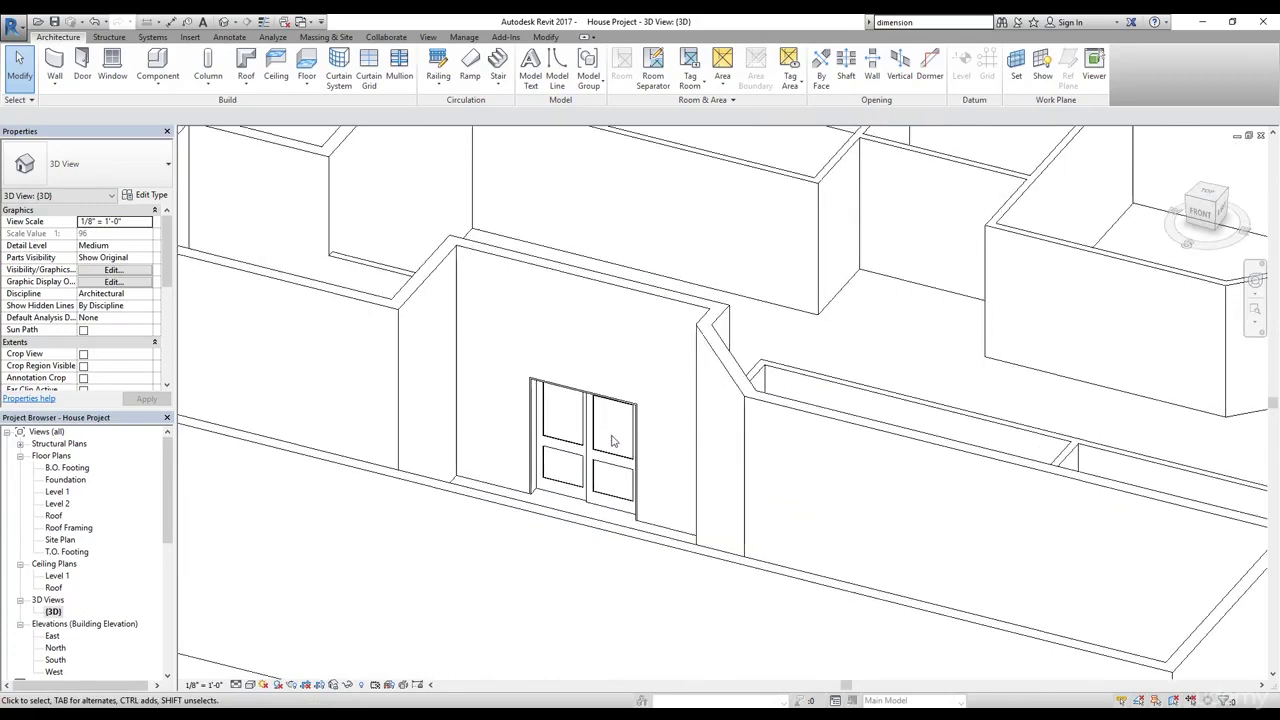
scroll(613, 441, up, 3)
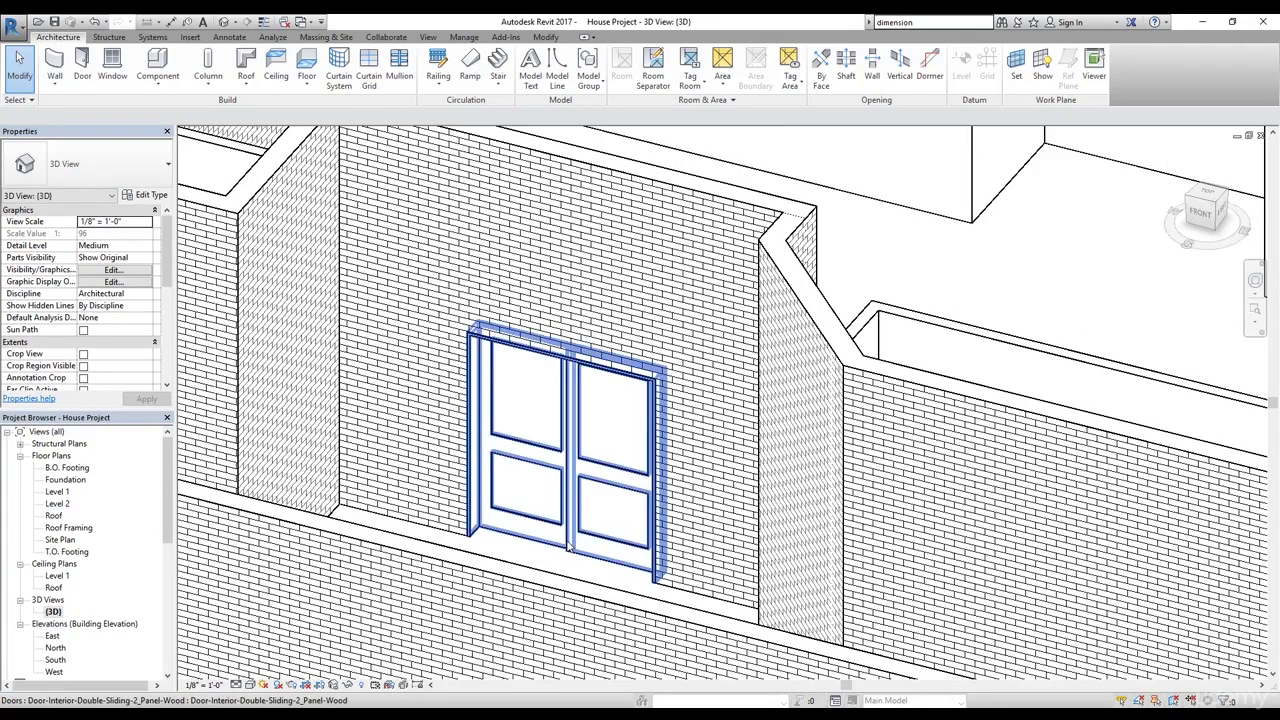
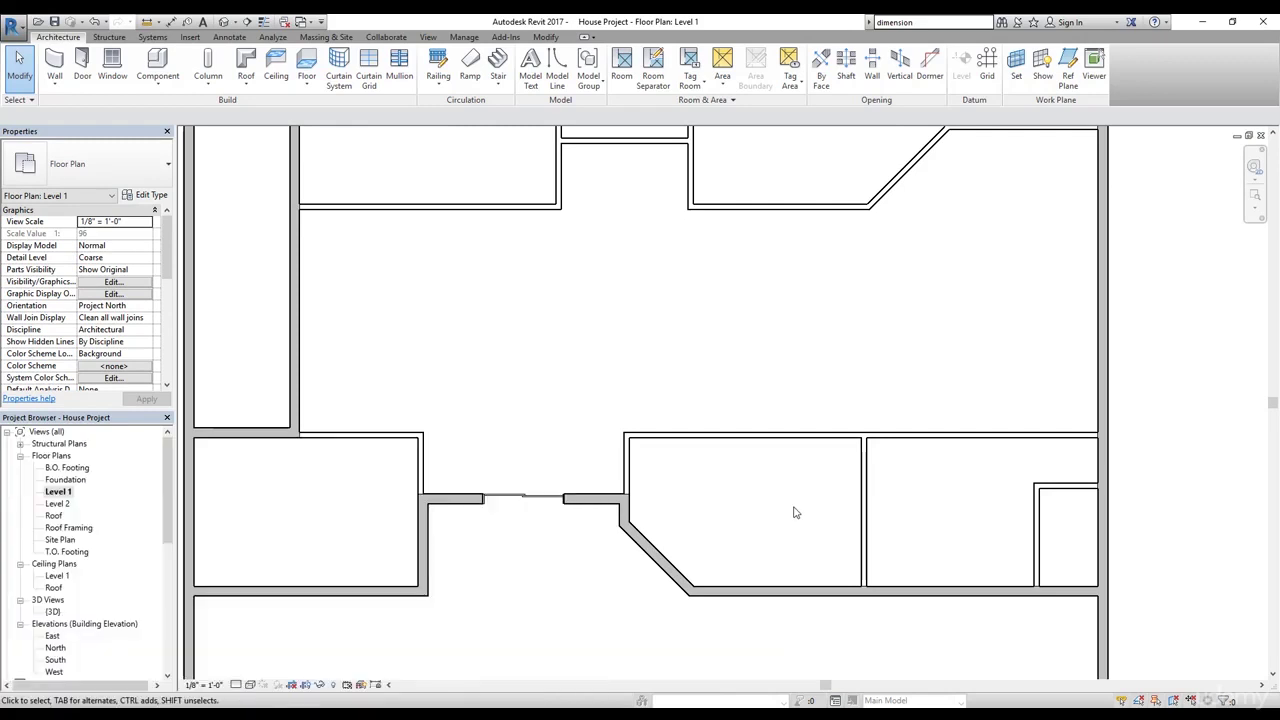
- Place Door-Interior-Single-6_Panel-Wood doors in the two facing hallway walls on Level 1, swinging into the bedrooms, each centred about 2' above the lower wall
scroll(712, 340, down, 5)
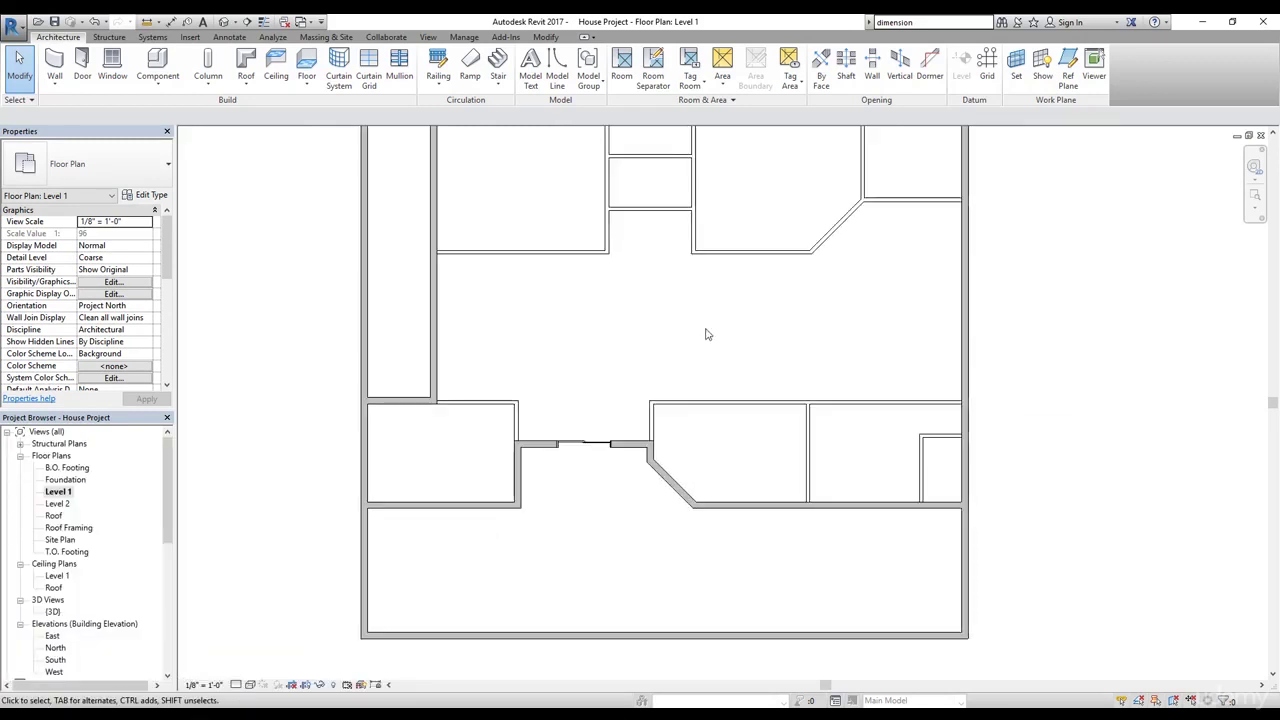
click(82, 62)
click(116, 172)
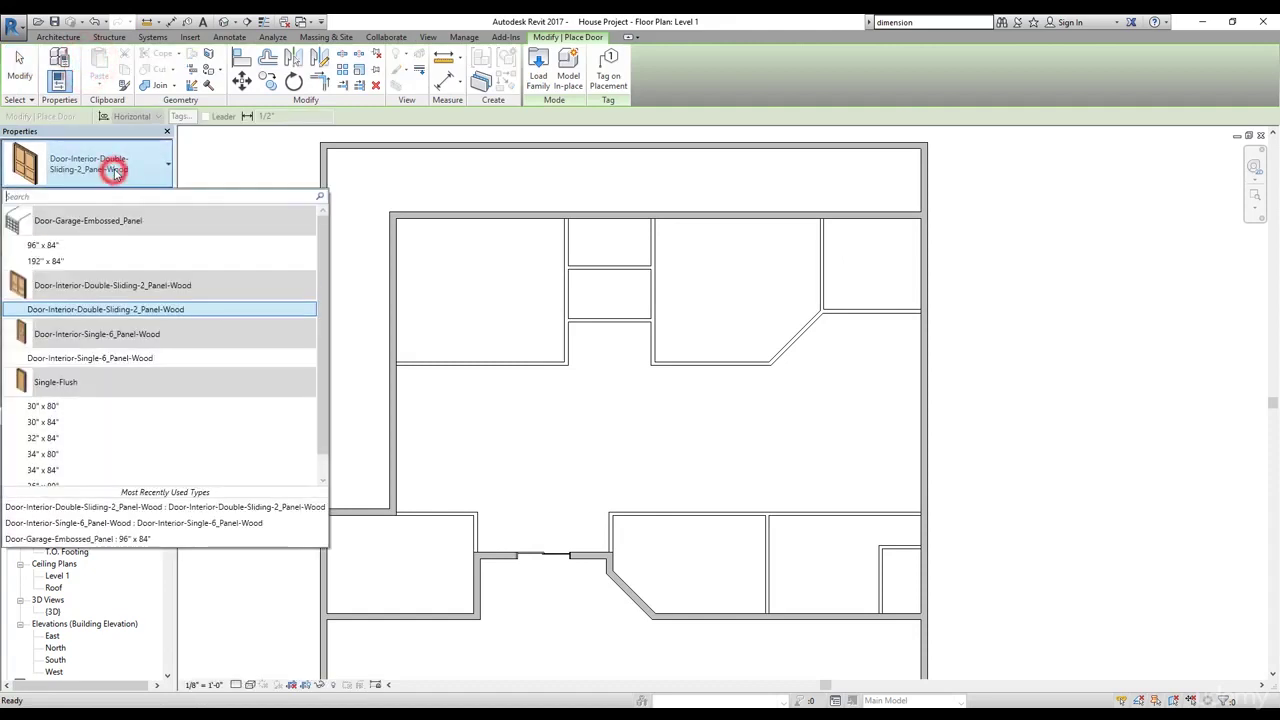
click(114, 357)
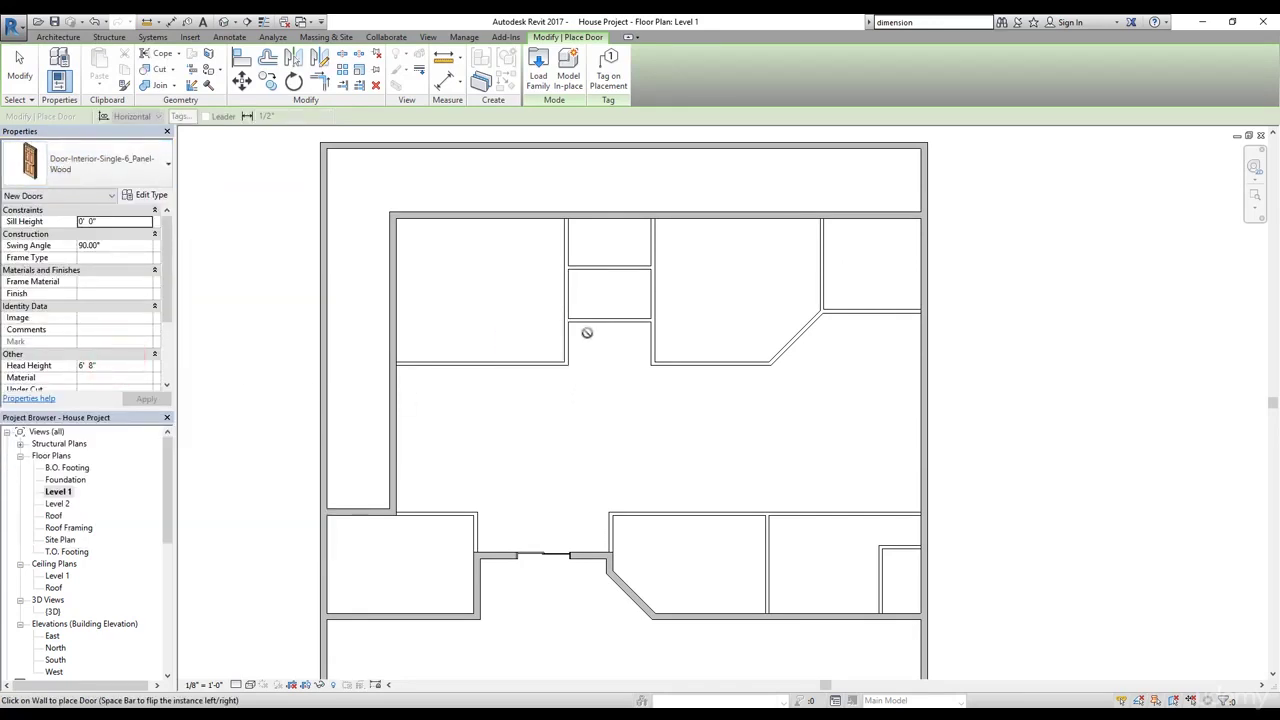
scroll(587, 332, up, 5)
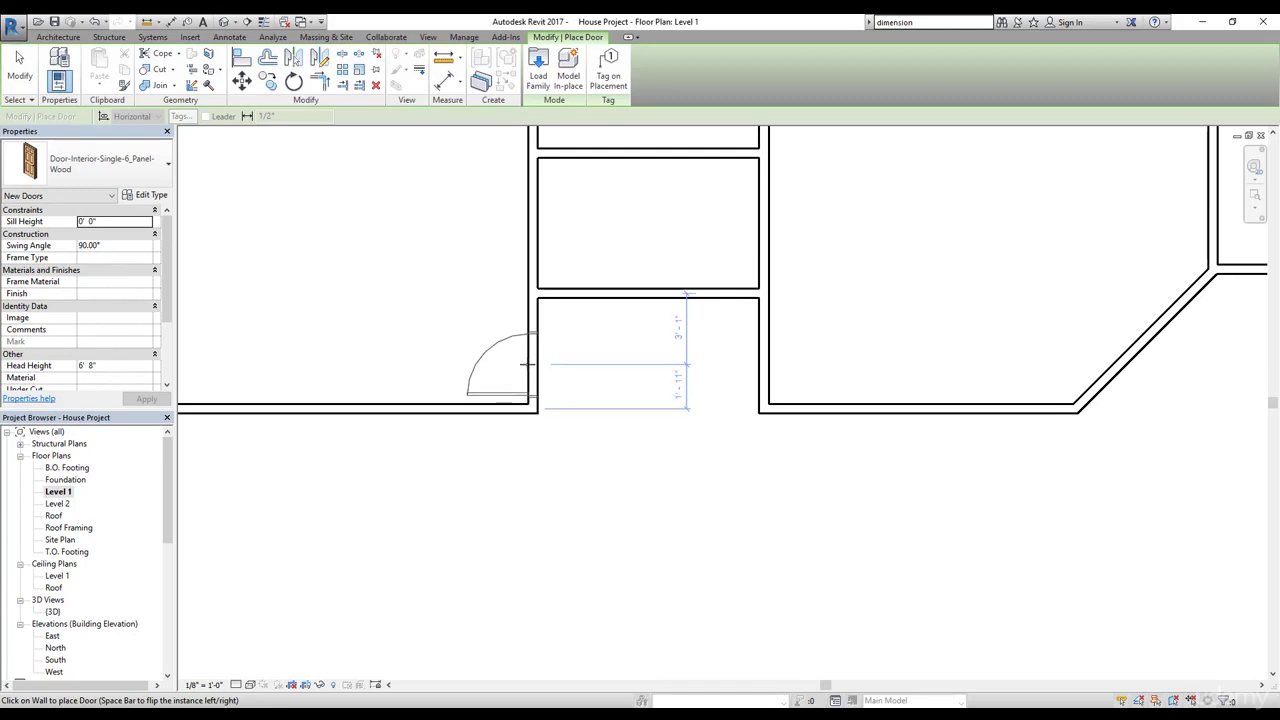
click(526, 362)
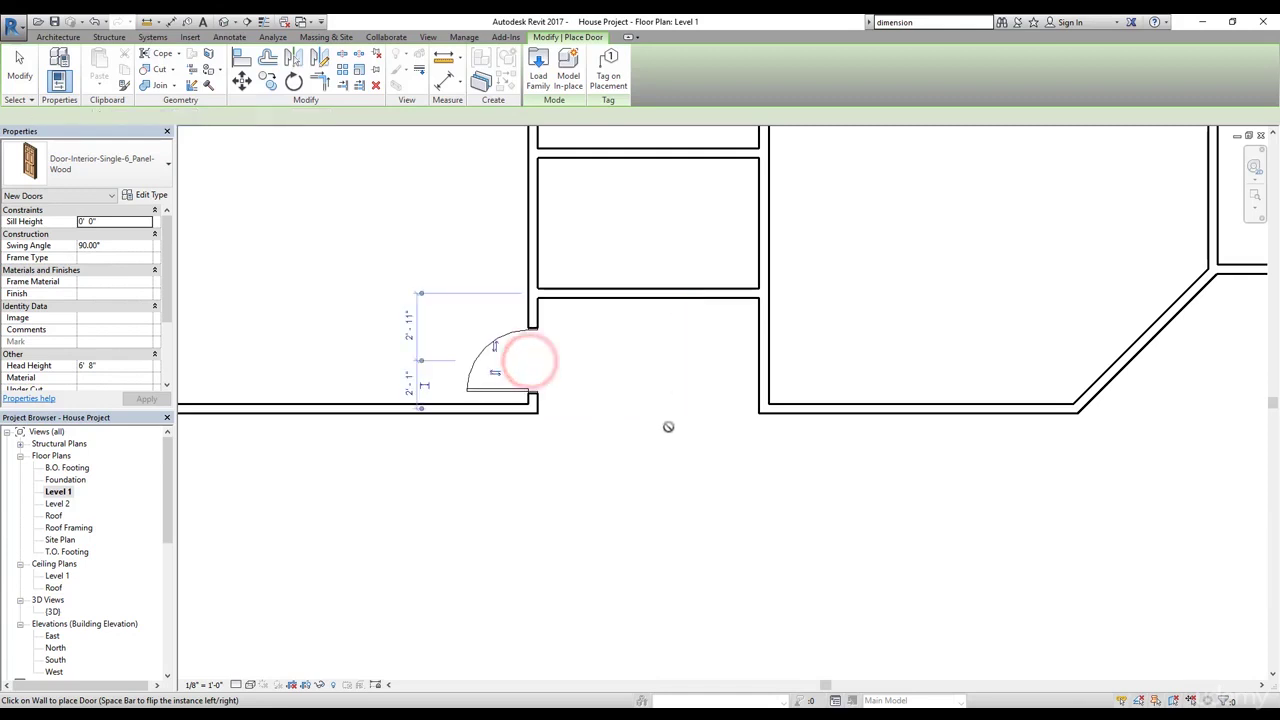
click(766, 366)
- Place a six-panel single door midway along the diagonal exterior wall beside the entrance, swinging into the room
scroll(677, 397, down, 3)
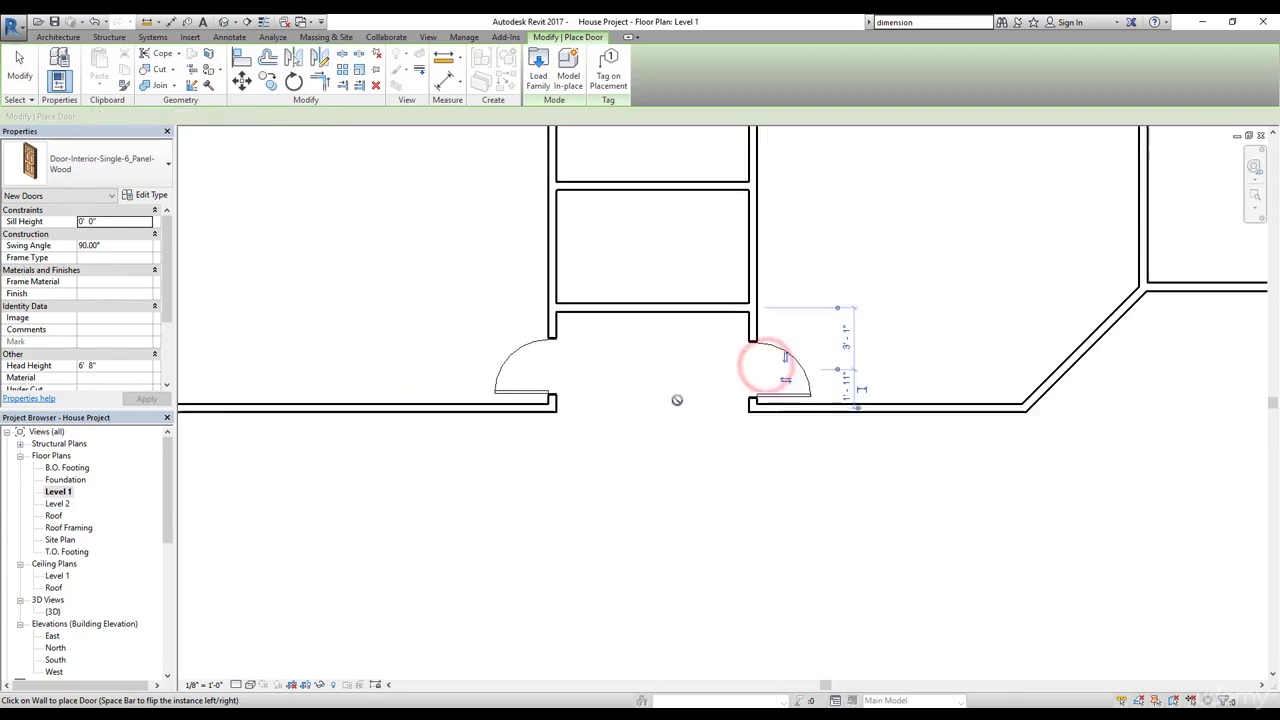
middle_drag(677, 449, 652, 275)
scroll(662, 540, up, 4)
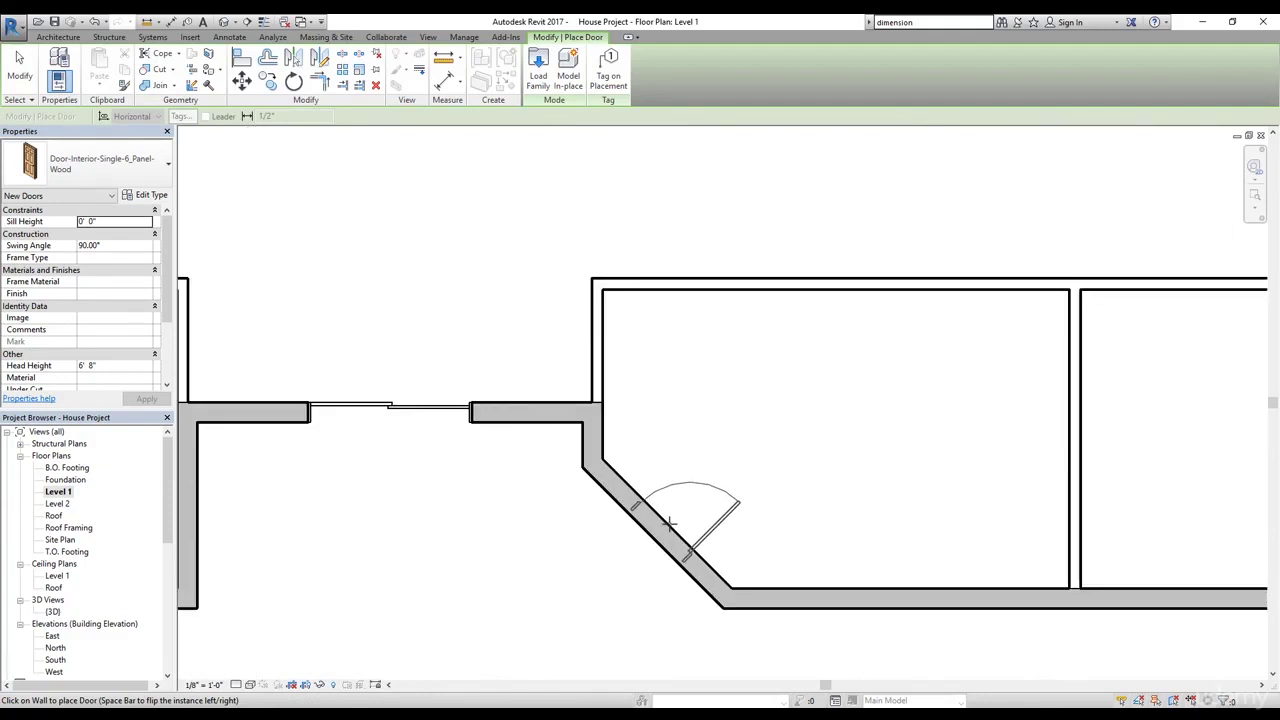
click(669, 523)
- Place a six-panel single door in the upper wall of the lower-right room, about 2'-0" from the exterior wall and swinging inward
scroll(786, 497, down, 2)
middle_drag(786, 497, 472, 452)
middle_drag(649, 366, 784, 479)
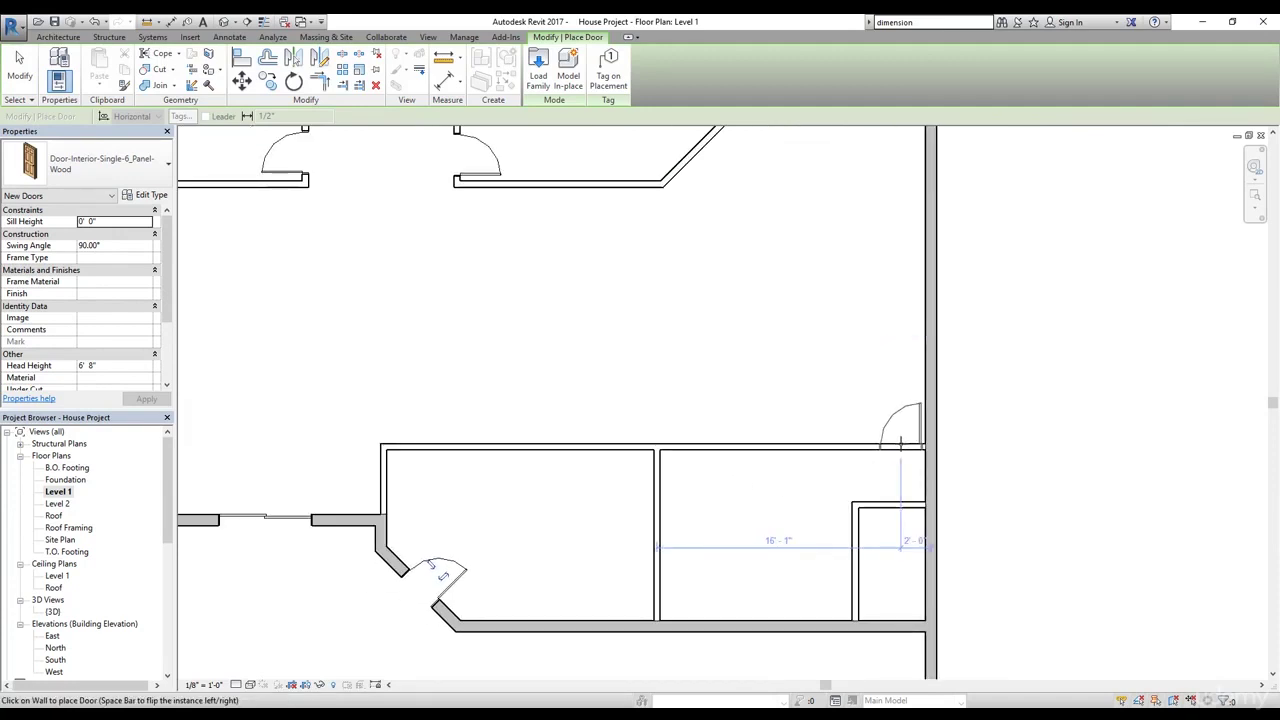
click(897, 452)
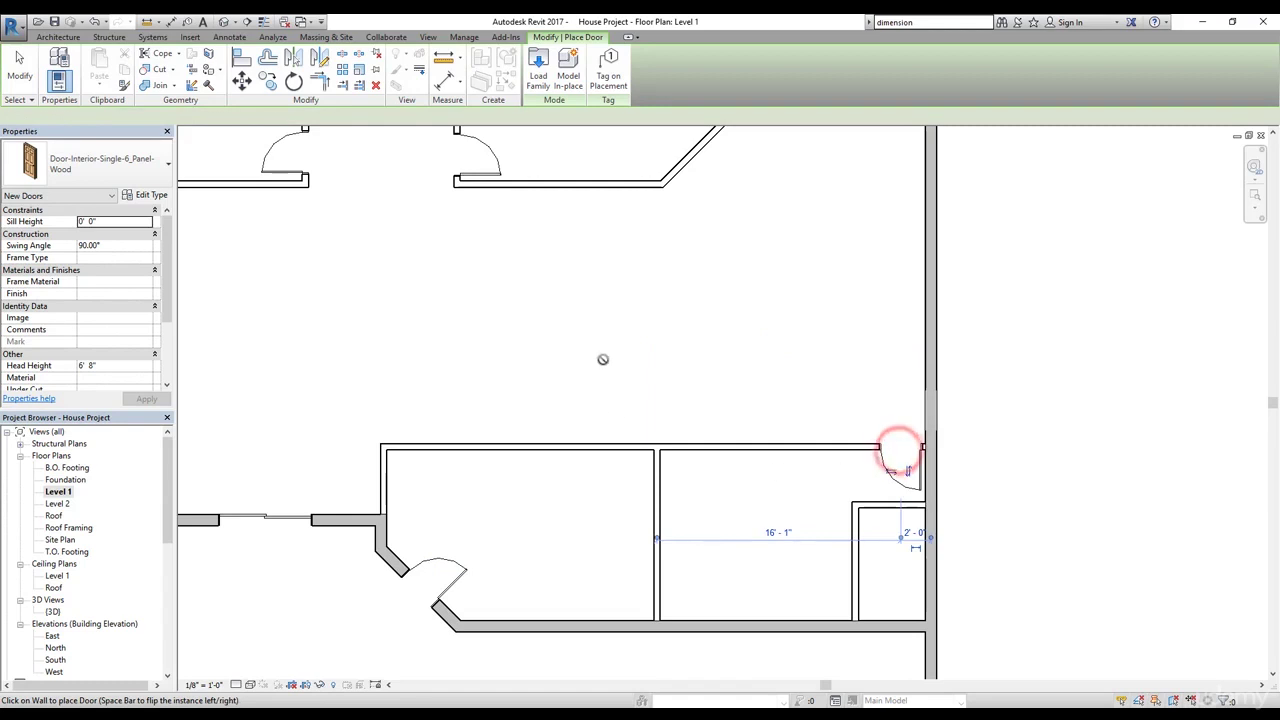
- Place Single-Flush 30" x 80" doors in the upper small middle room's left wall and the lower one's right wall, both swinging inward
scroll(605, 372, down, 1)
scroll(597, 341, down, 3)
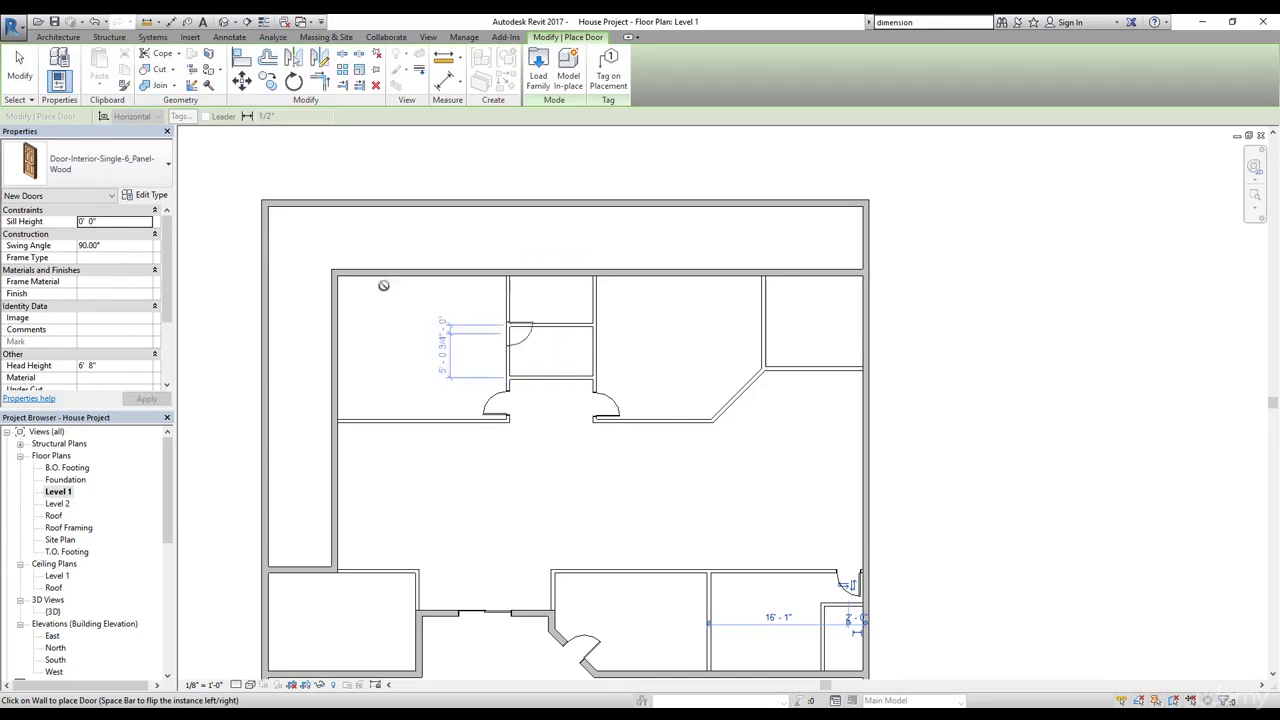
click(120, 163)
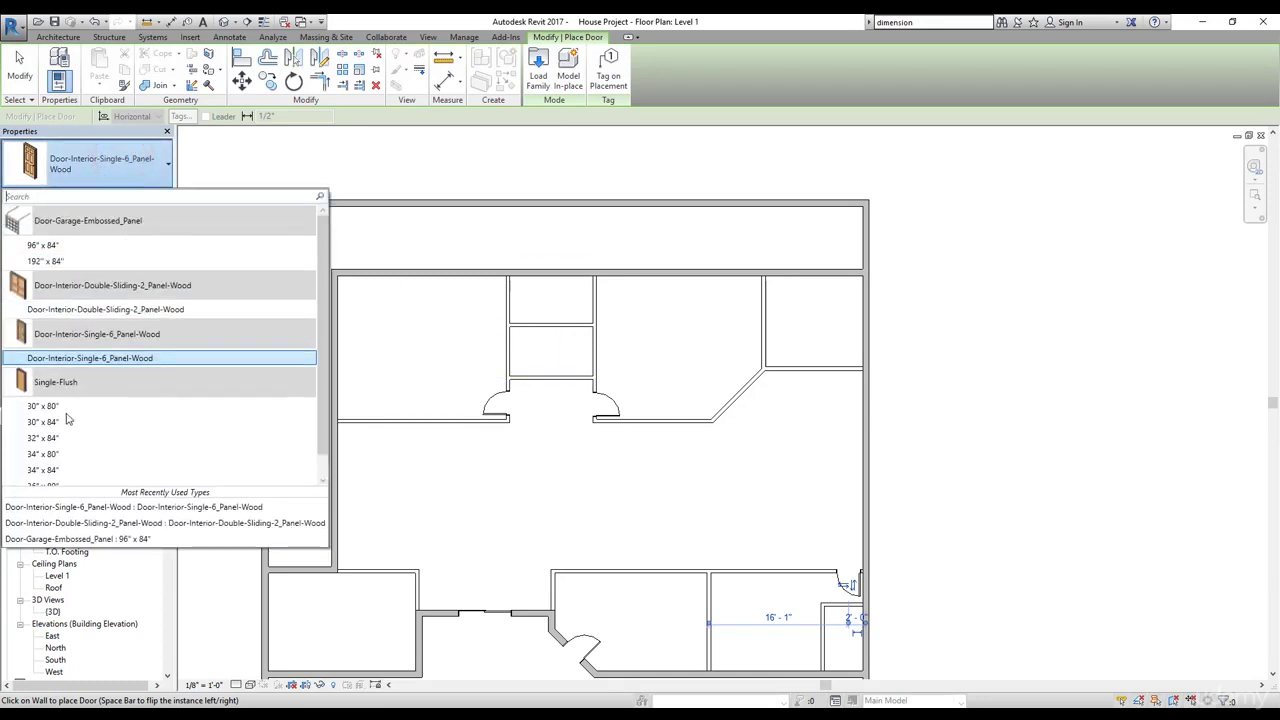
scroll(64, 440, down, 1)
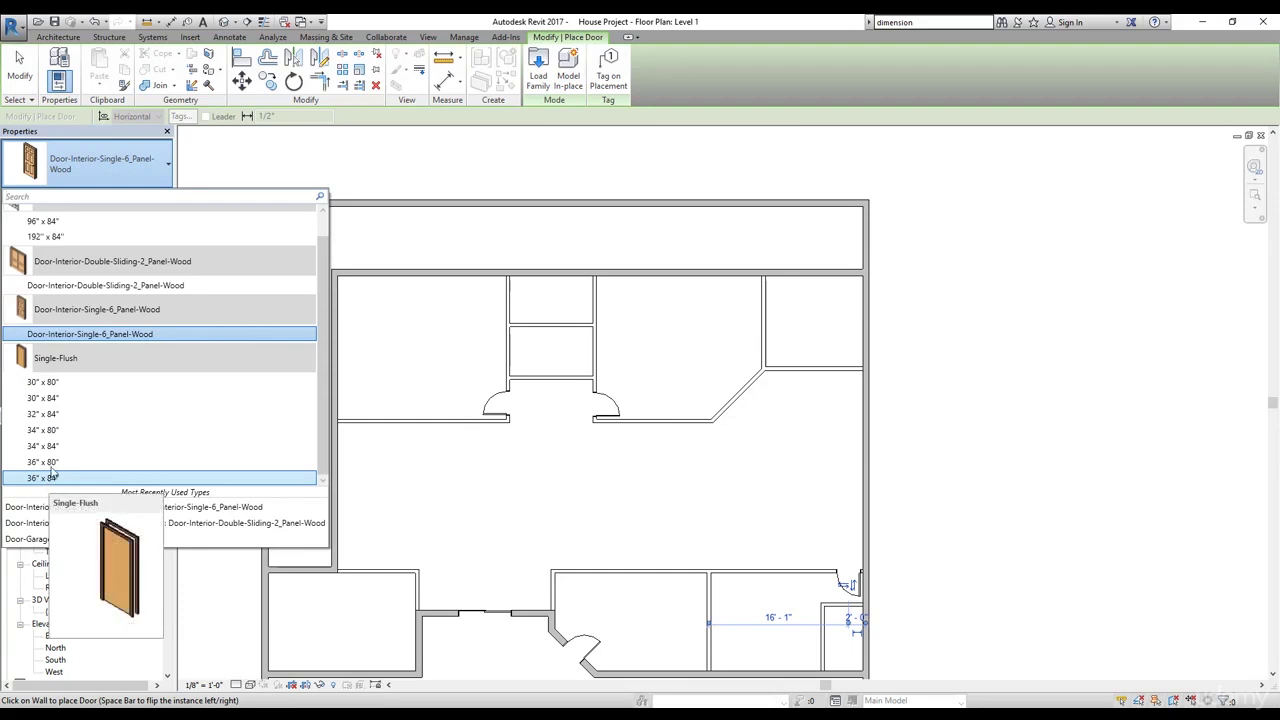
click(46, 382)
scroll(531, 286, up, 3)
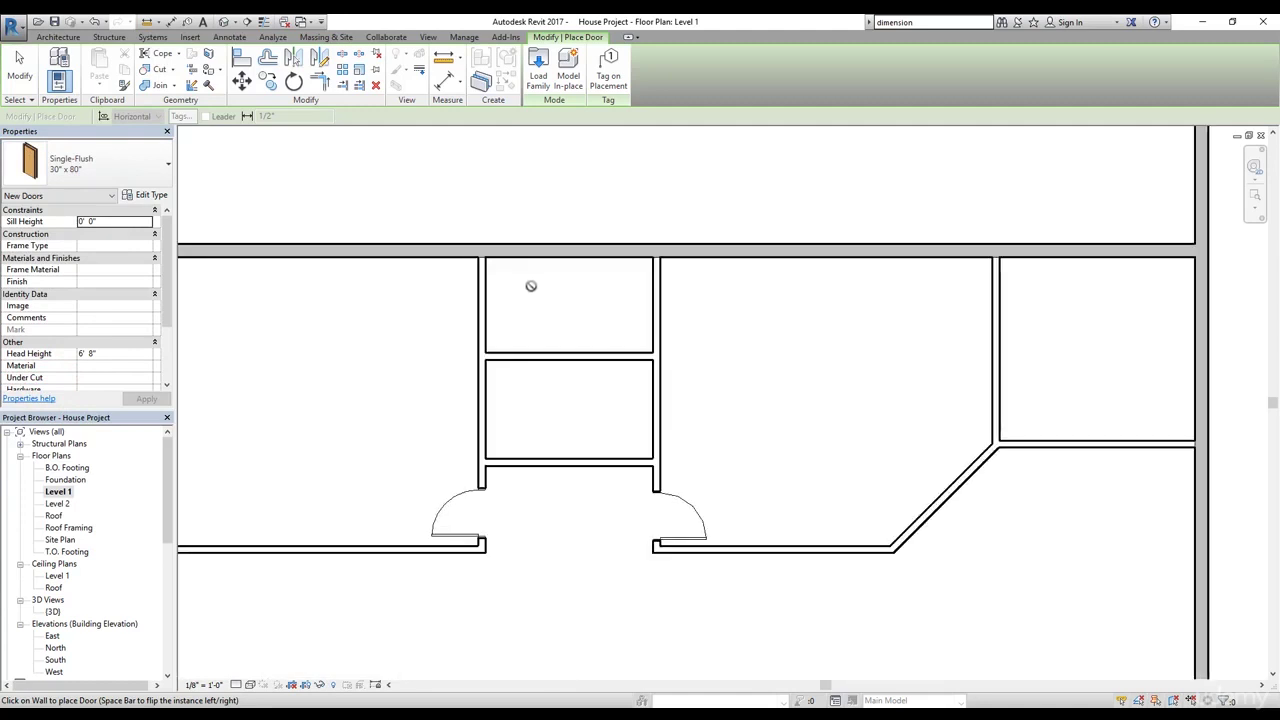
scroll(531, 286, up, 3)
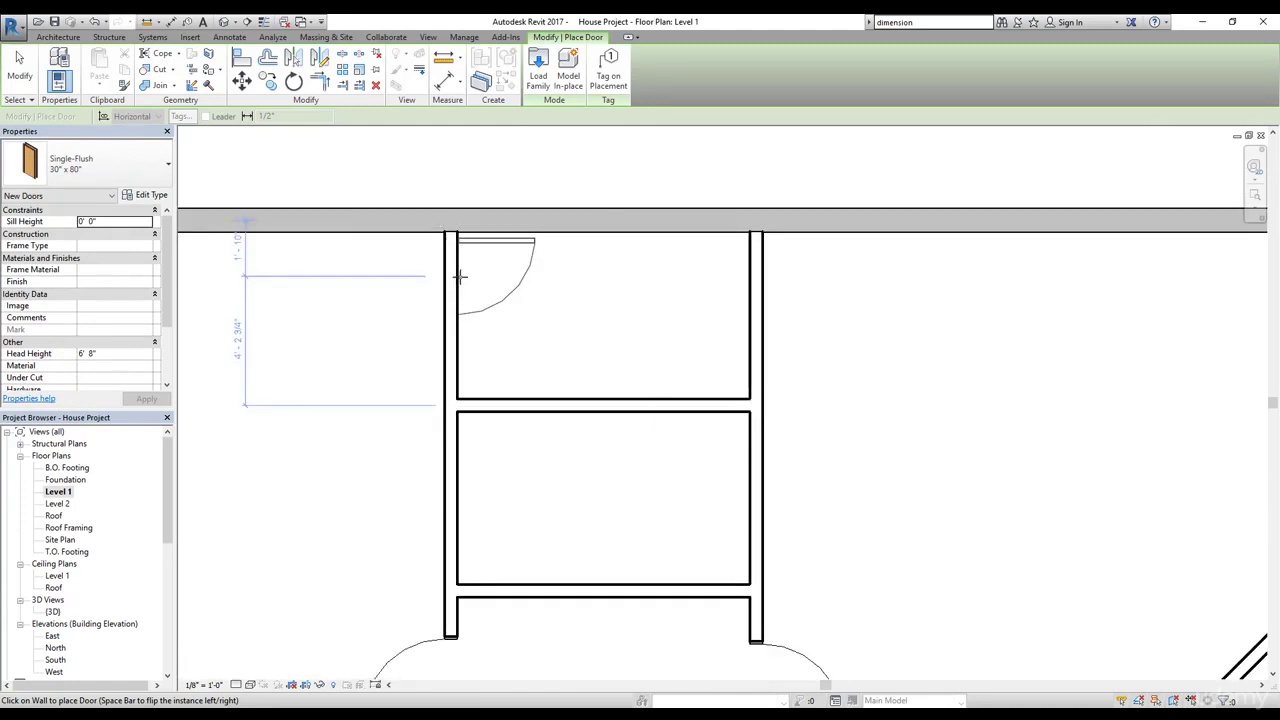
click(459, 276)
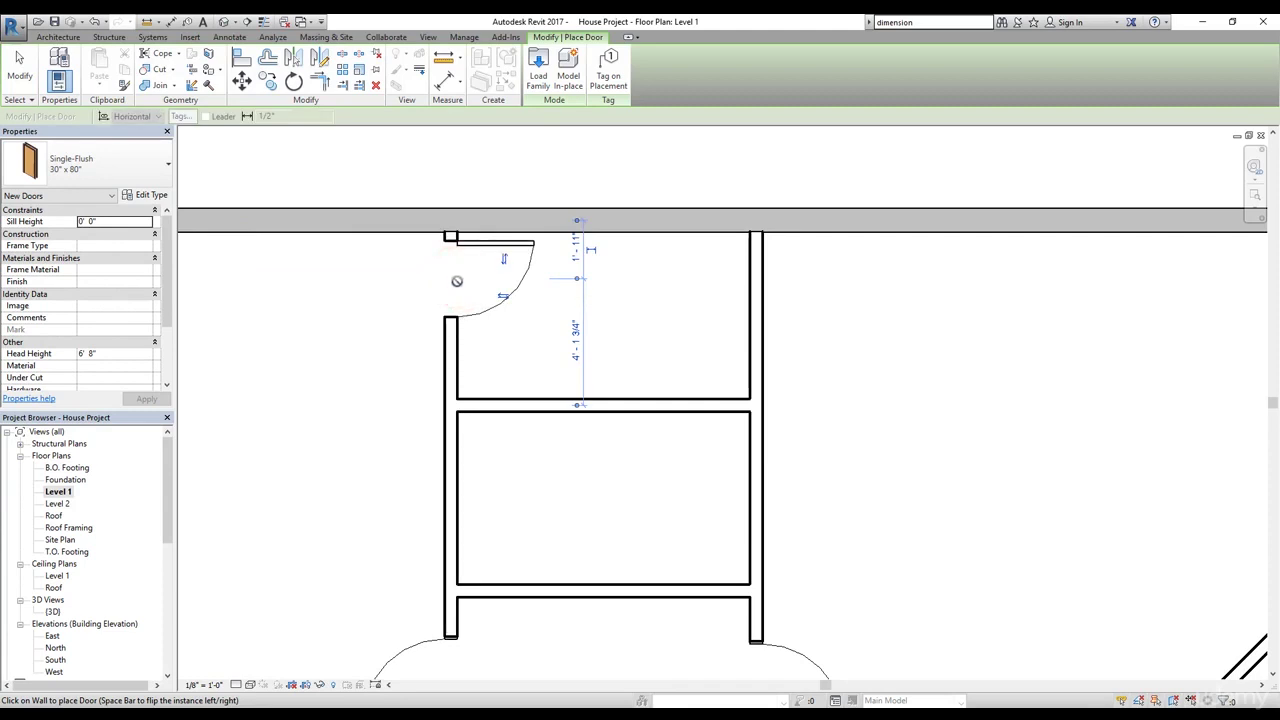
click(752, 538)
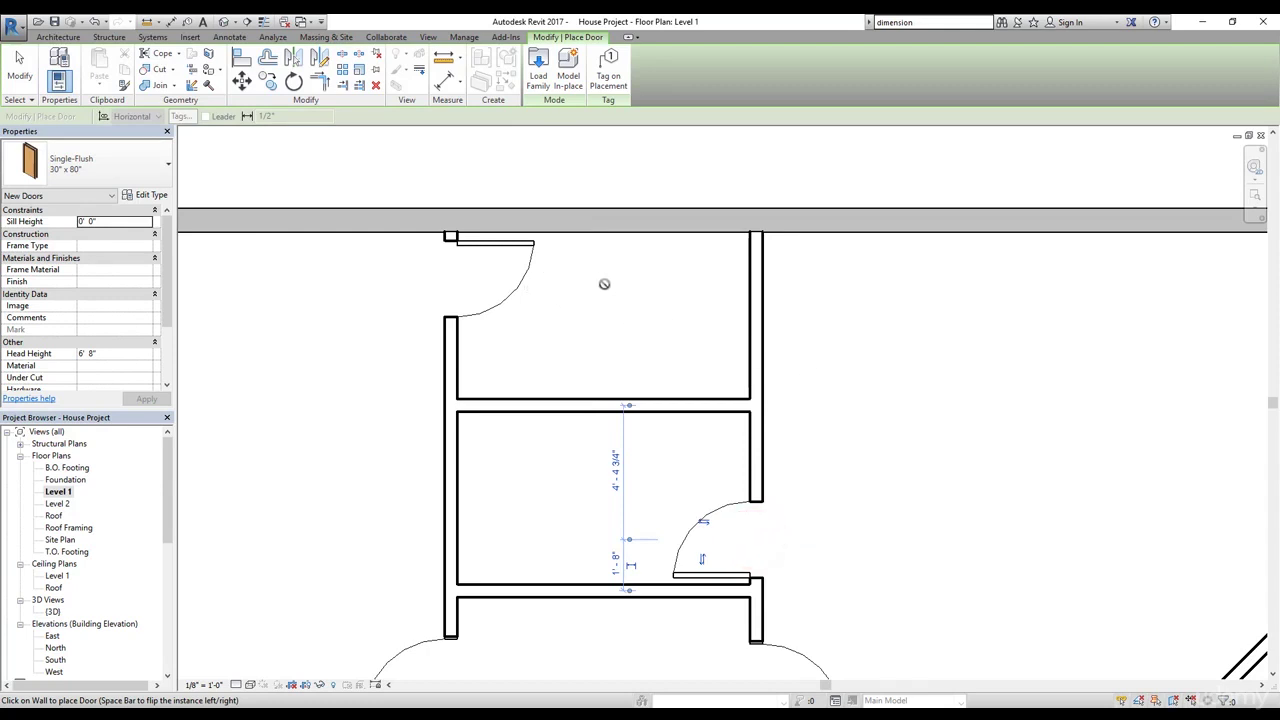
scroll(666, 380, down, 3)
scroll(666, 314, up, 2)
scroll(720, 449, down, 3)
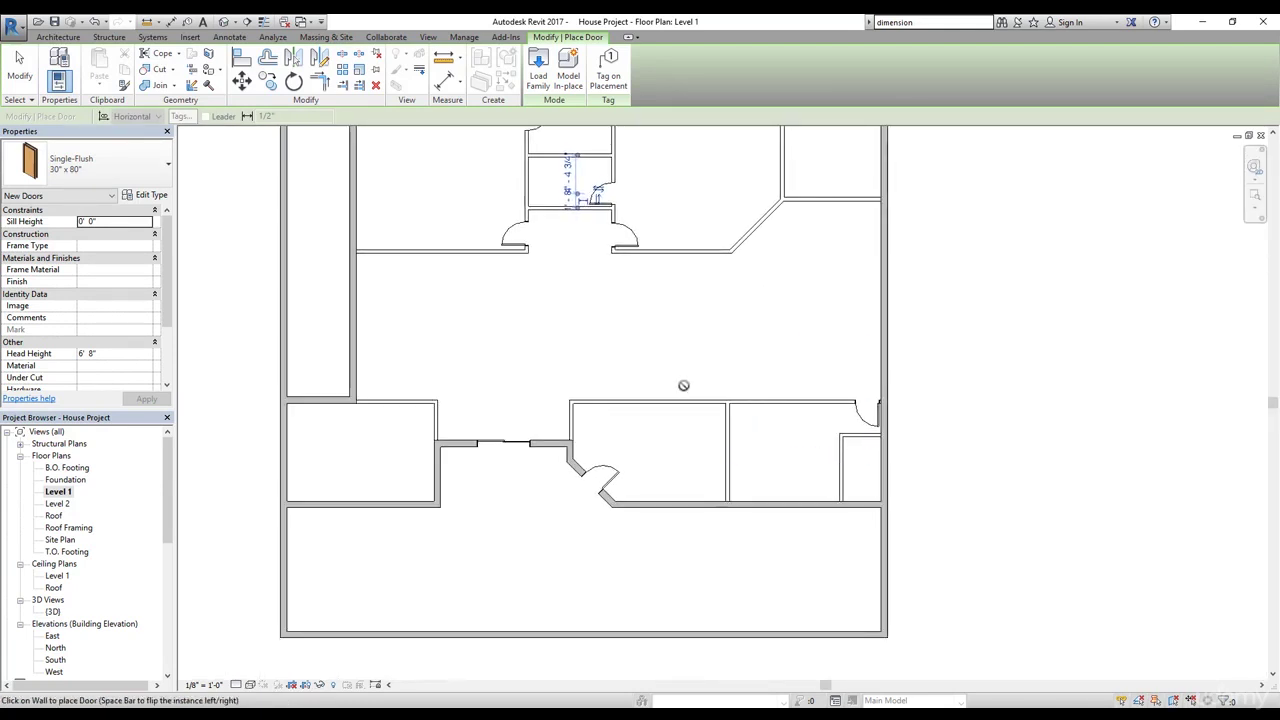
middle_drag(660, 377, 694, 386)
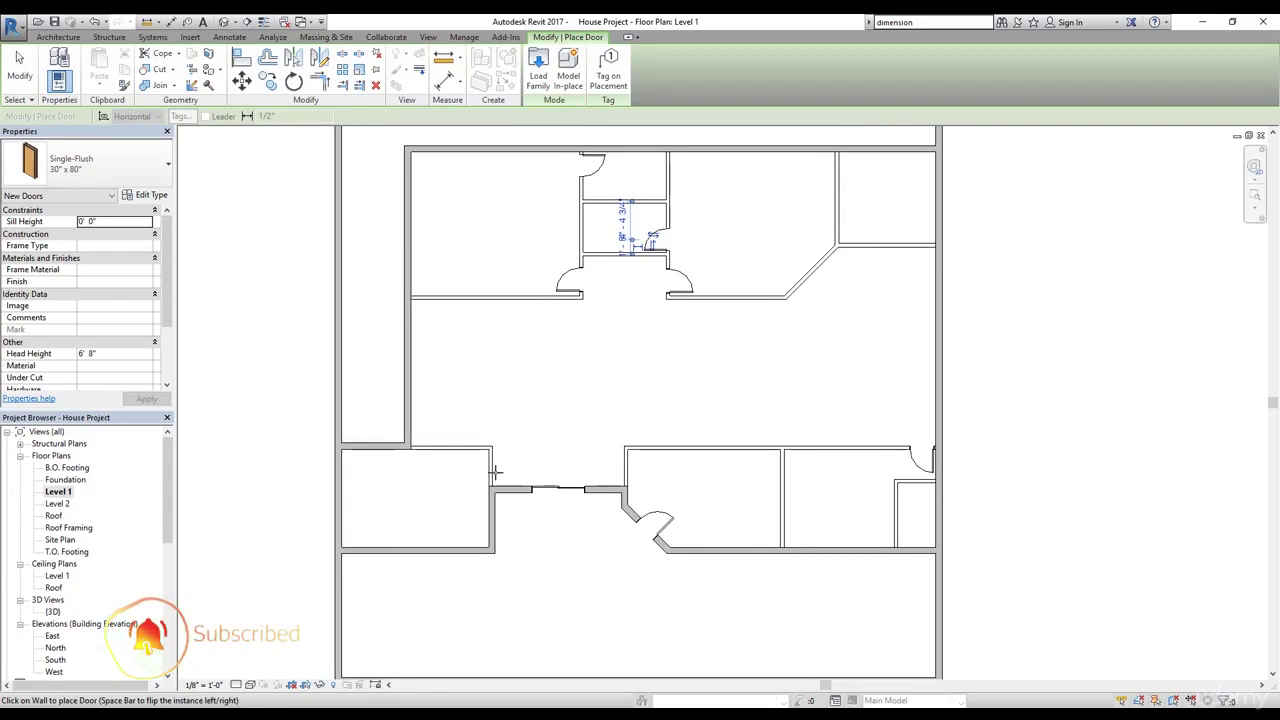
- Place a Single-Flush 30" x 80" door in the lower-left room's right wall, centred 1'-6" above the entrance wall and swinging into the hall
scroll(494, 470, up, 5)
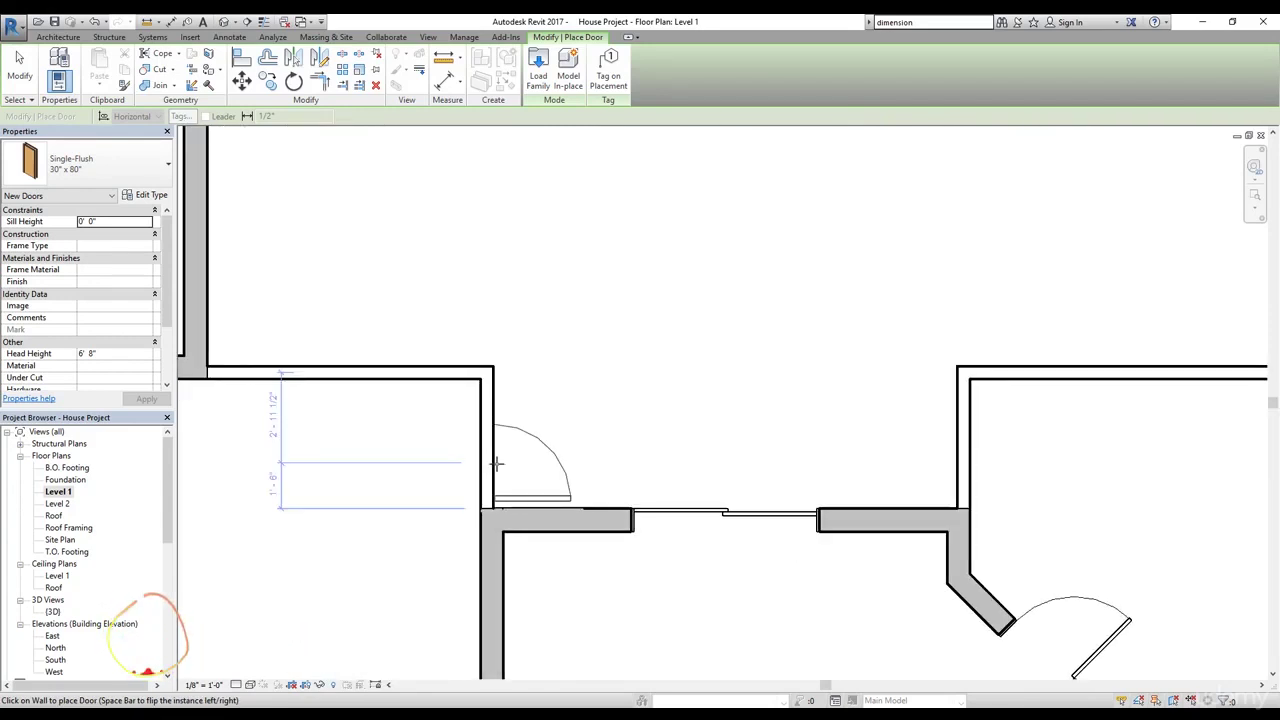
click(497, 462)
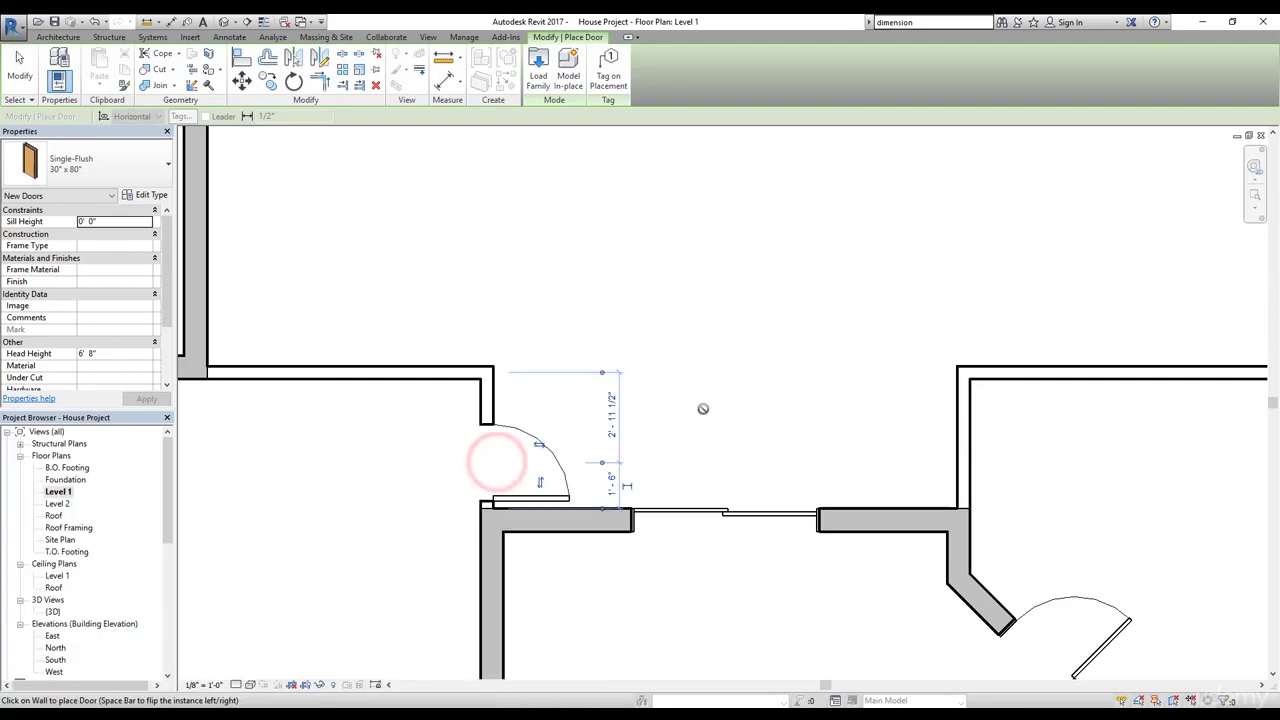
scroll(726, 458, down, 5)
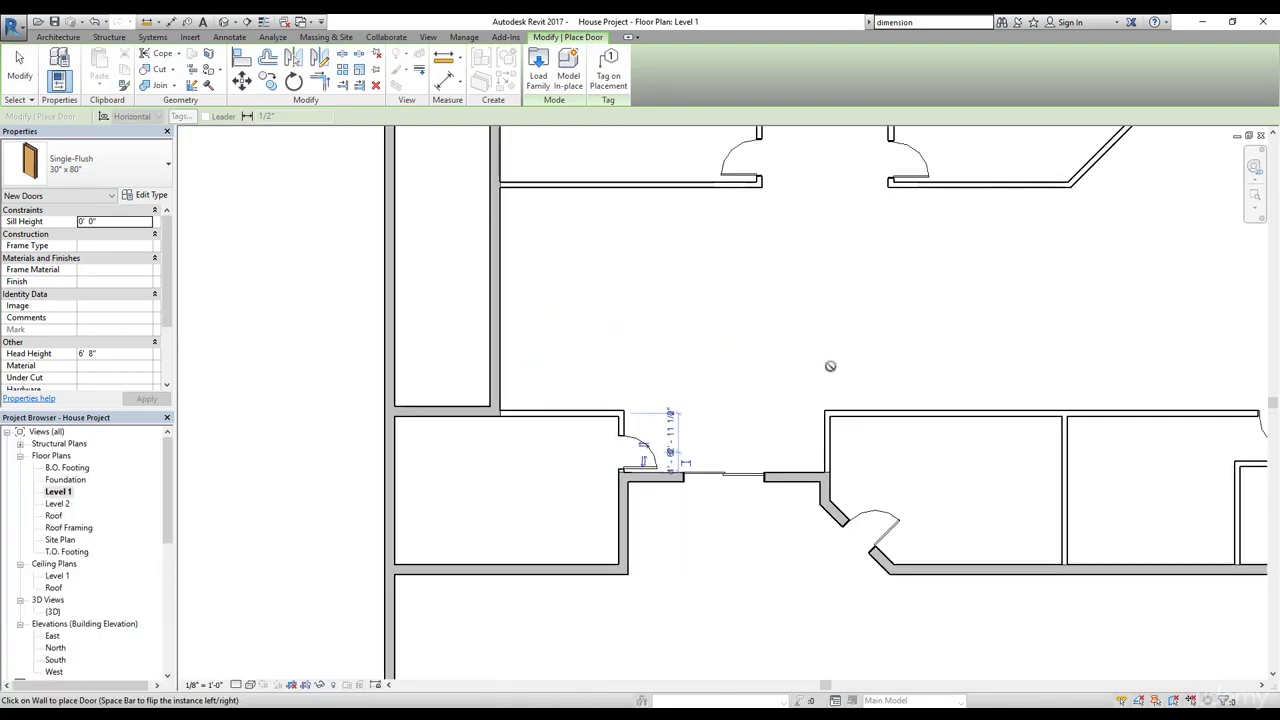
scroll(641, 387, down, 2)
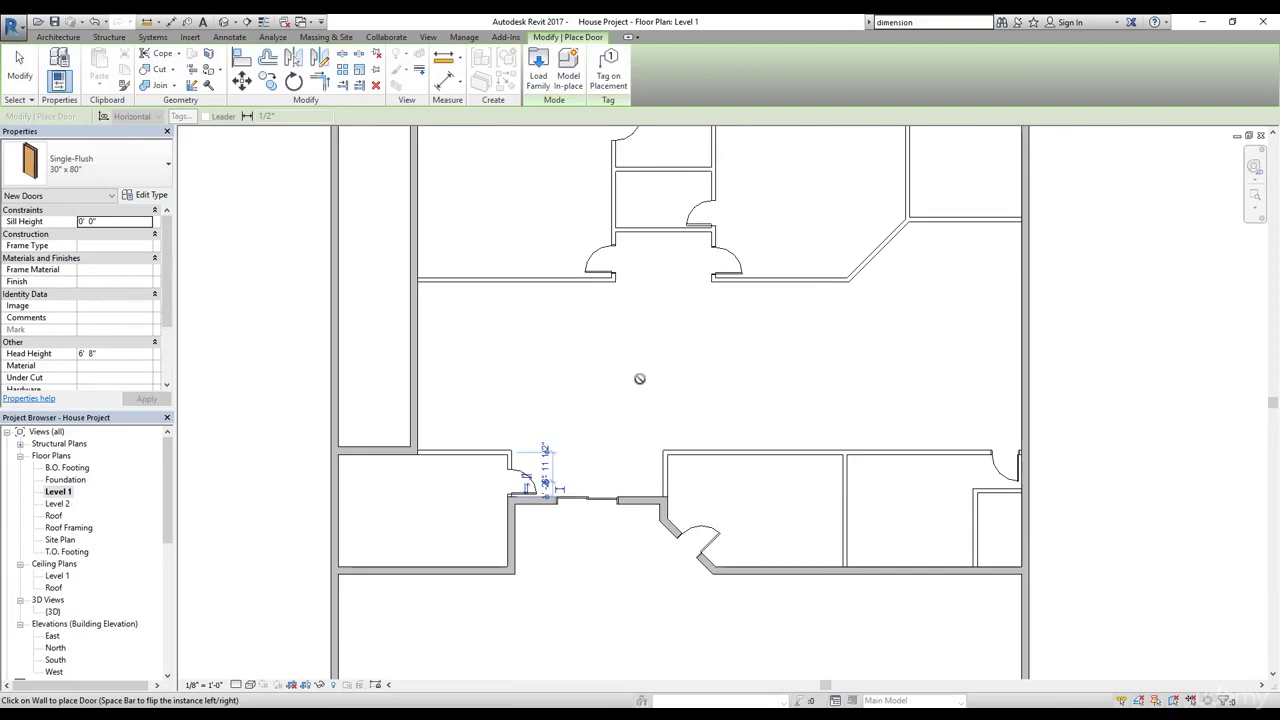
scroll(717, 374, down, 2)
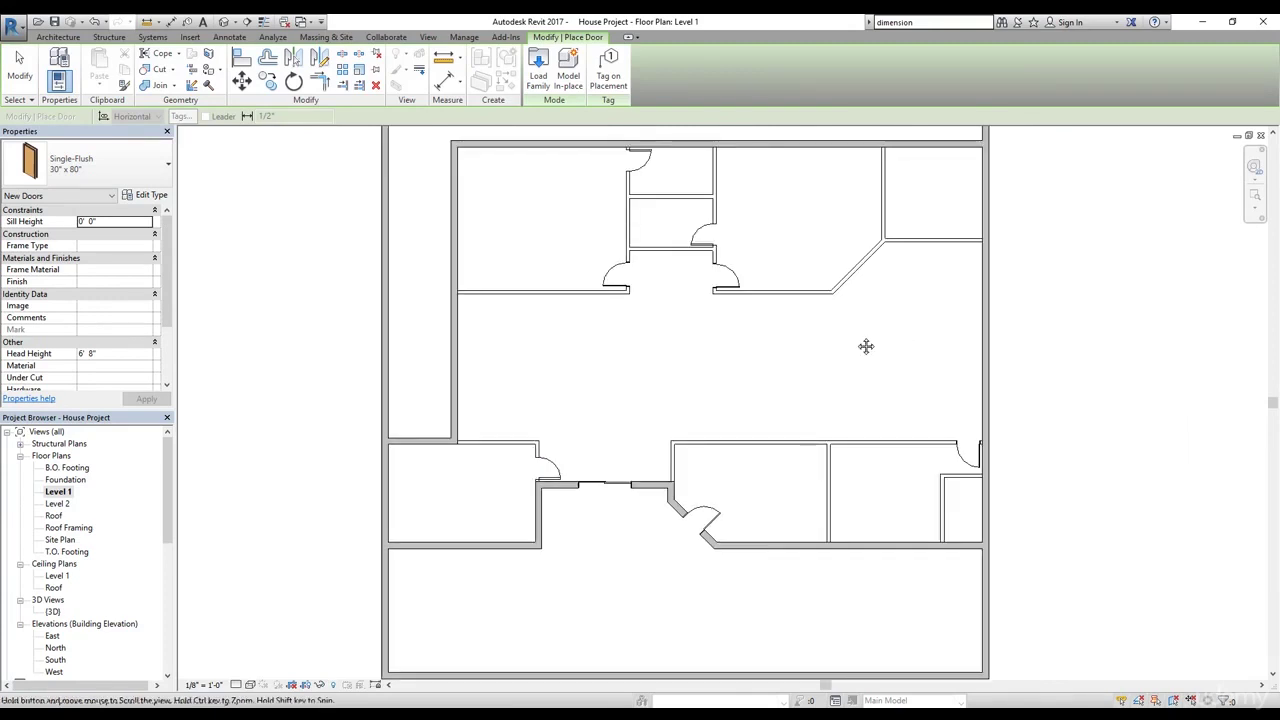
- Trim the upper horizontal exterior wall to a corner with the upper-right room's left partition, removing the stretch beyond it
scroll(749, 470, down, 2)
scroll(805, 280, up, 5)
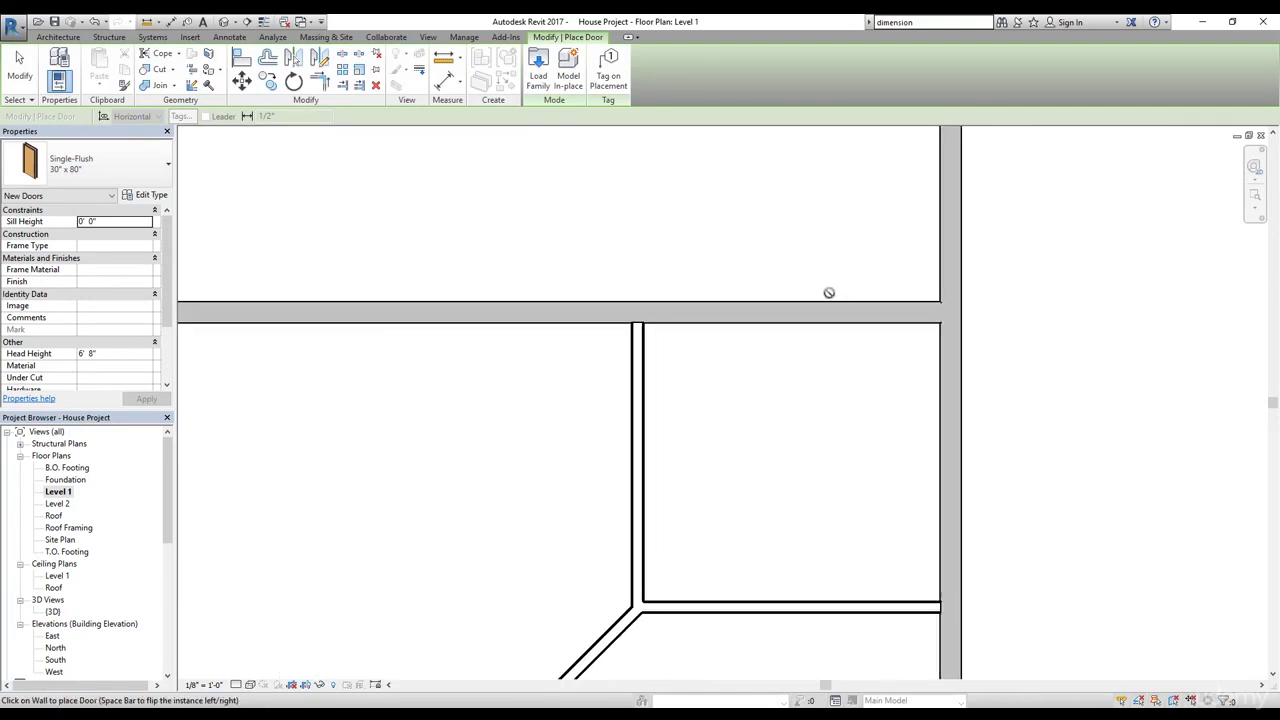
scroll(760, 410, down, 2)
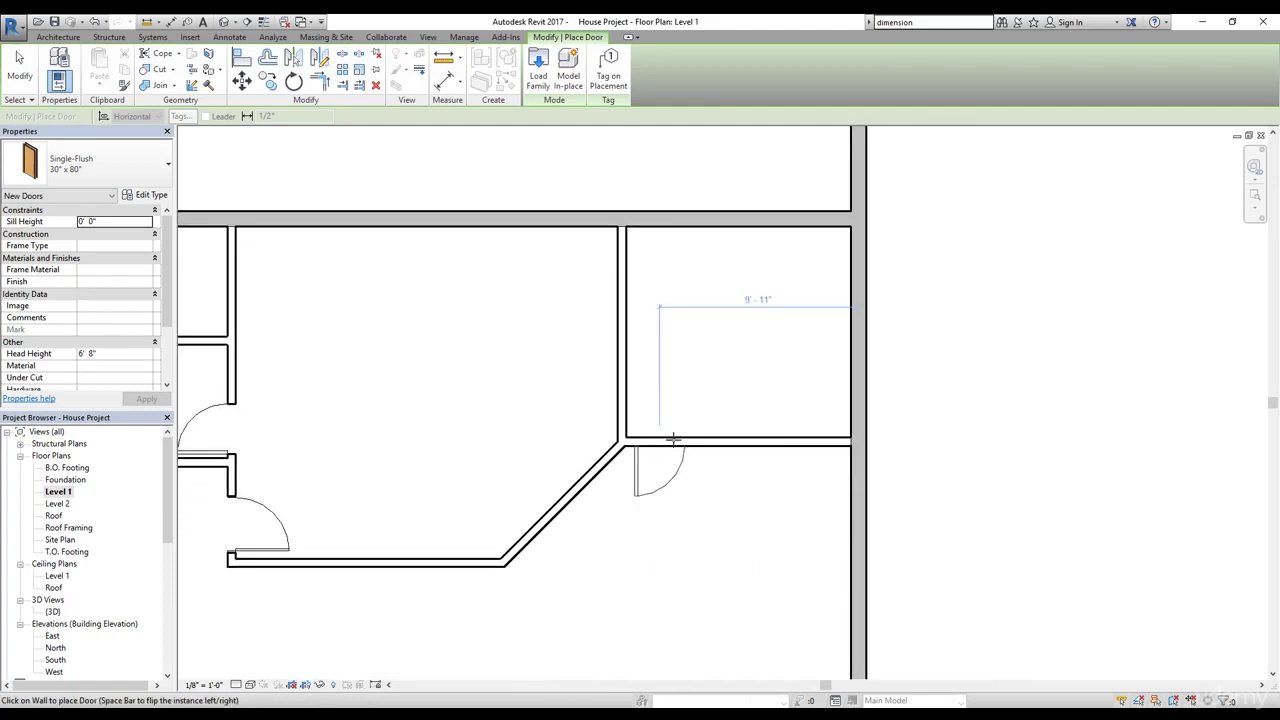
middle_drag(686, 426, 726, 604)
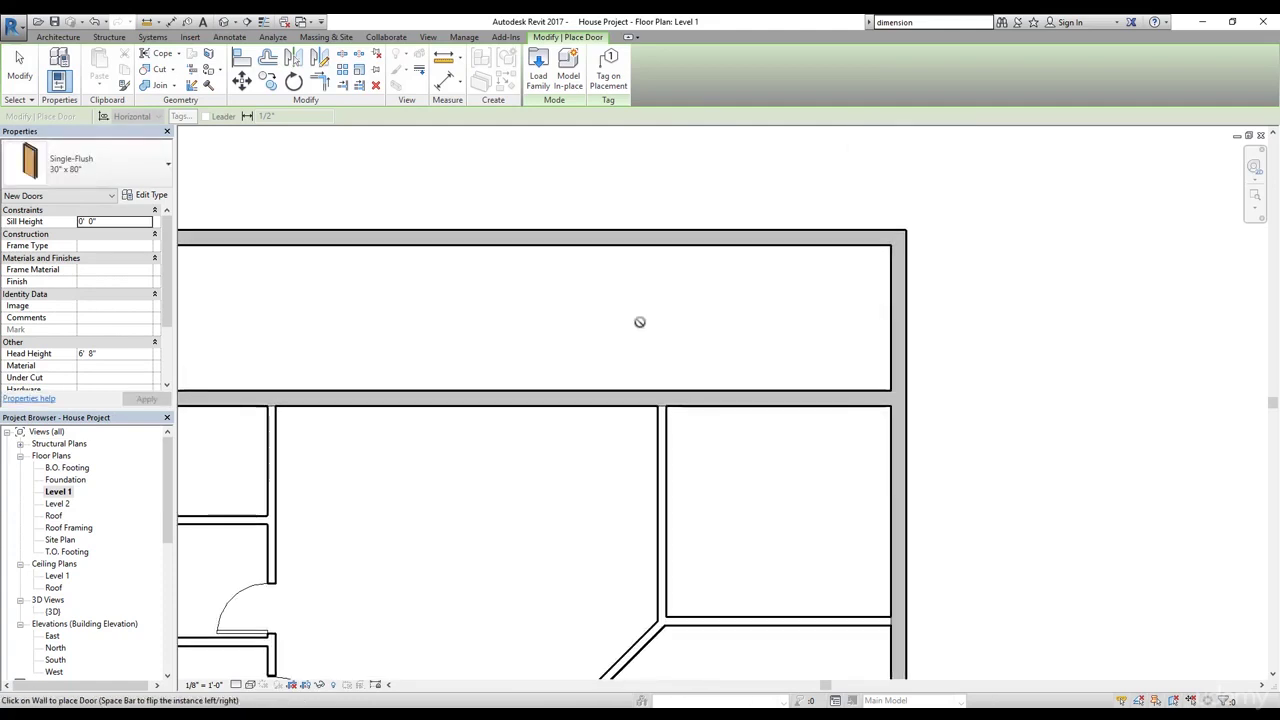
scroll(778, 417, up, 3)
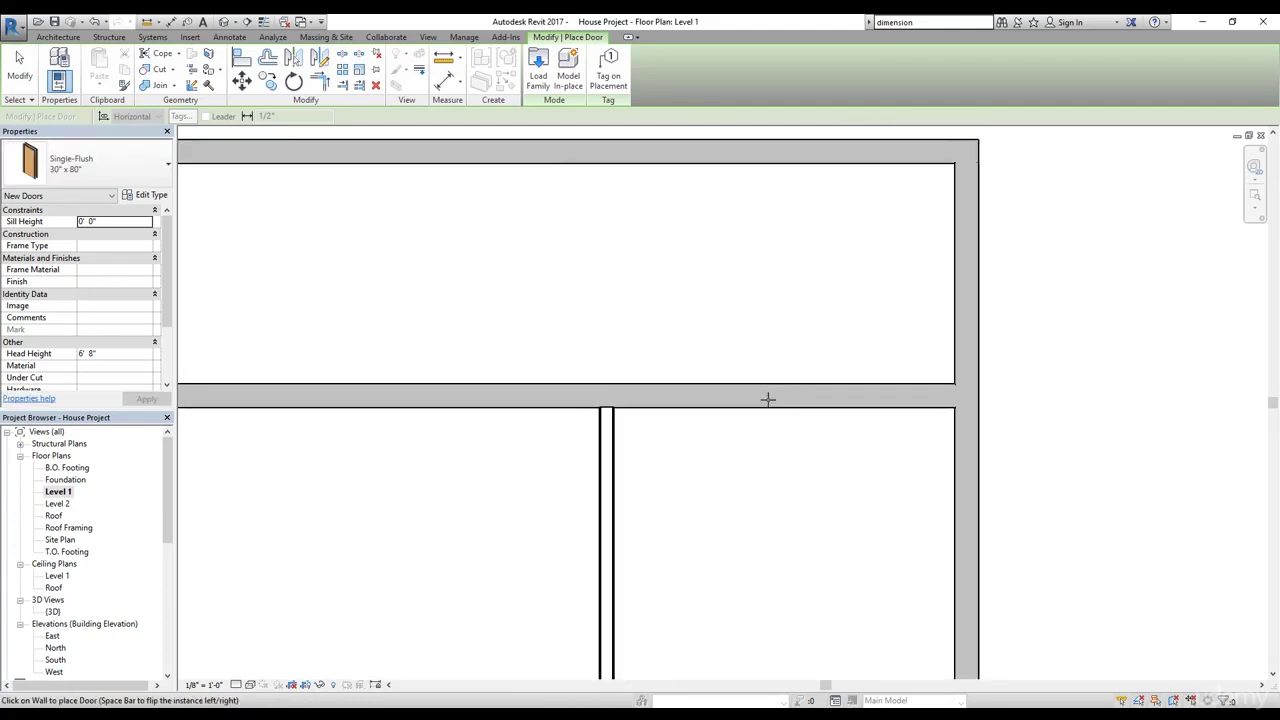
click(320, 84)
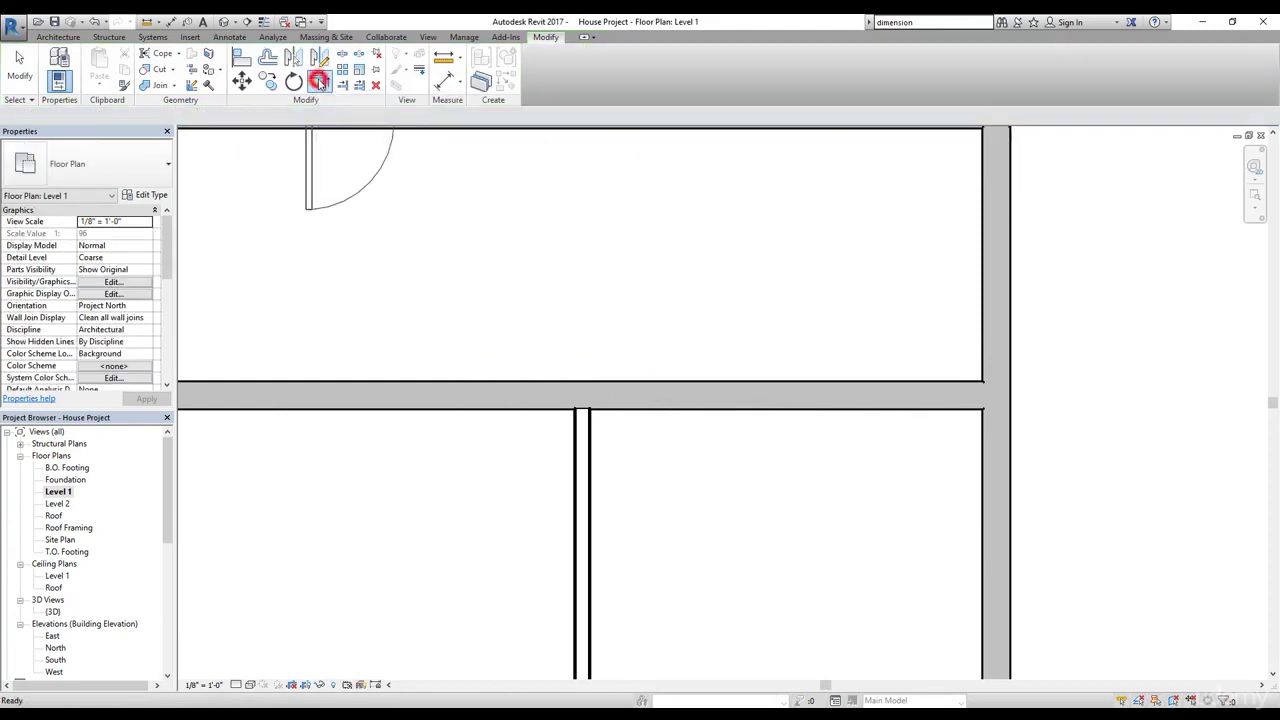
click(494, 392)
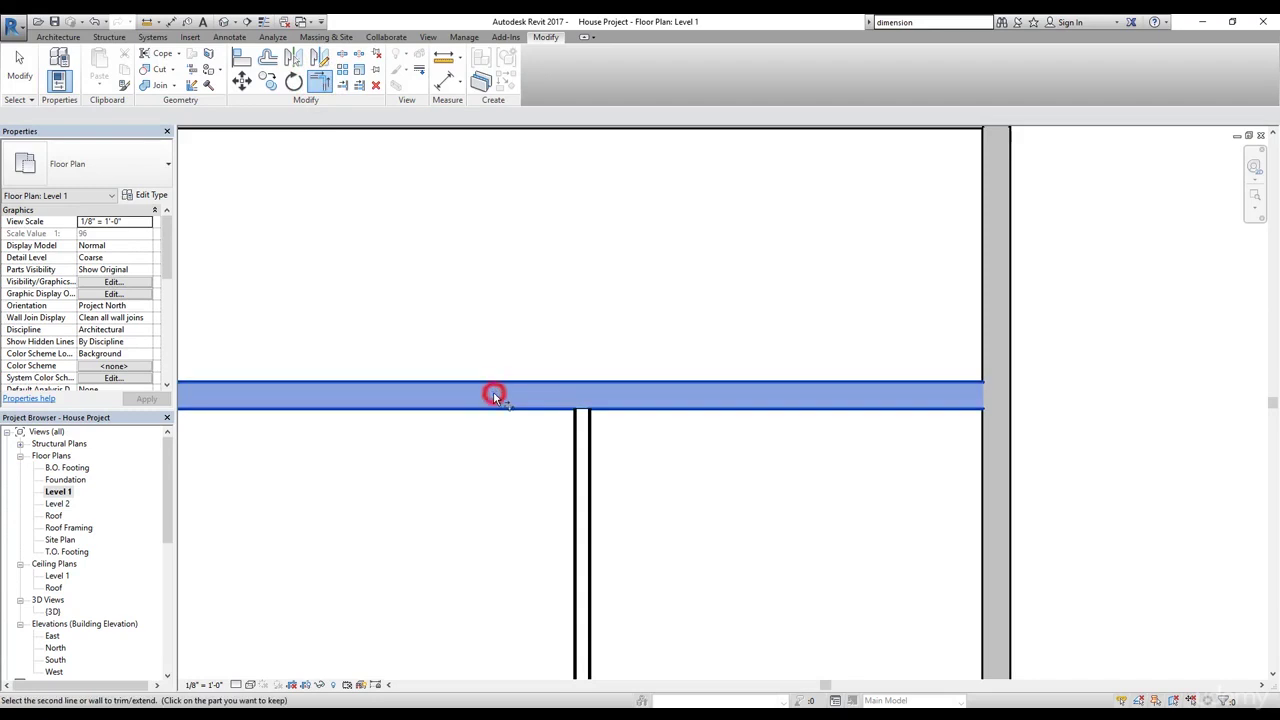
click(582, 442)
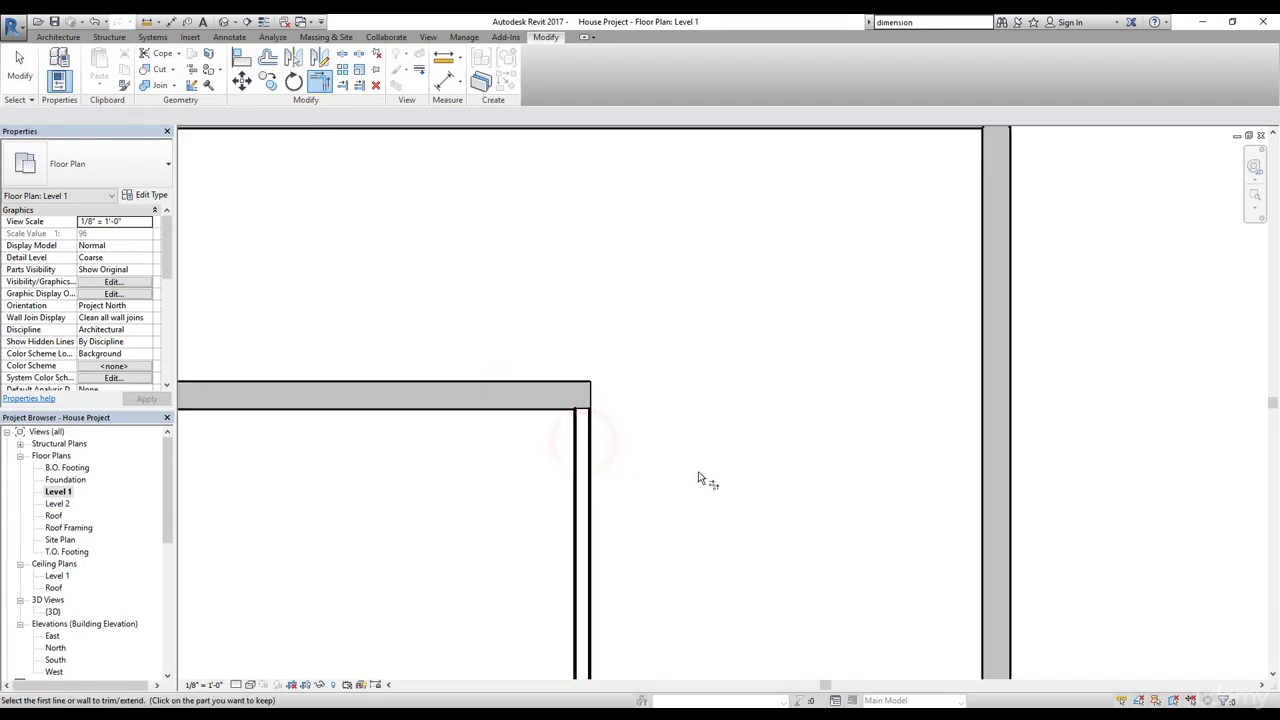
key(Escape)
- Delete the lowermost horizontal Outer Brick Wall that closes off the area in front of the entrance
scroll(604, 442, down, 2)
middle_drag(604, 442, 703, 476)
scroll(700, 308, down, 2)
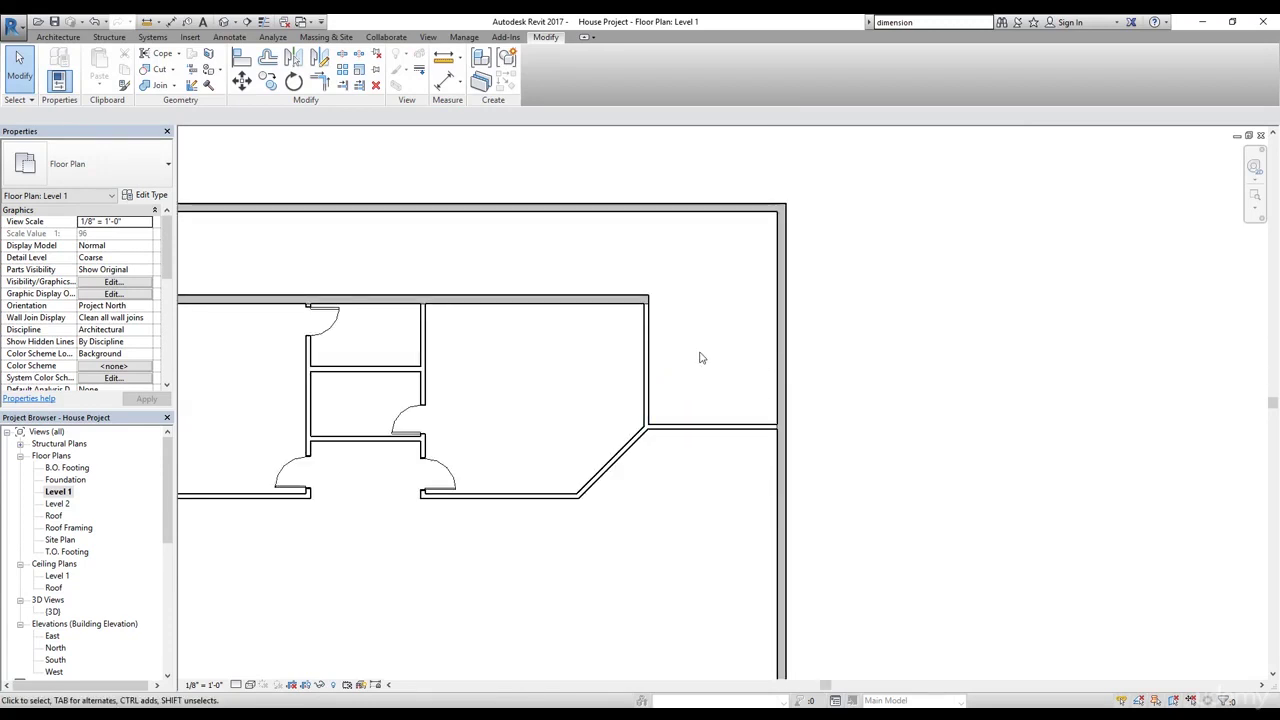
scroll(635, 400, down, 2)
middle_drag(663, 471, 706, 274)
middle_drag(712, 429, 678, 430)
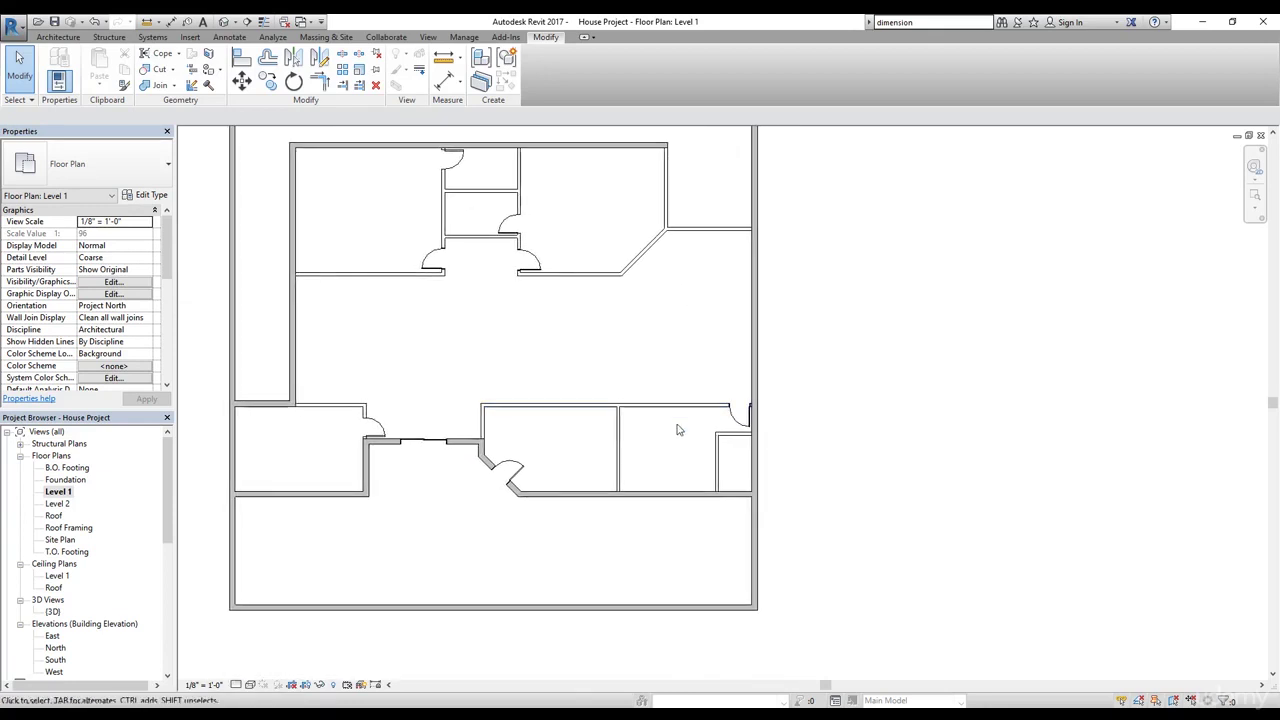
middle_drag(687, 551, 858, 368)
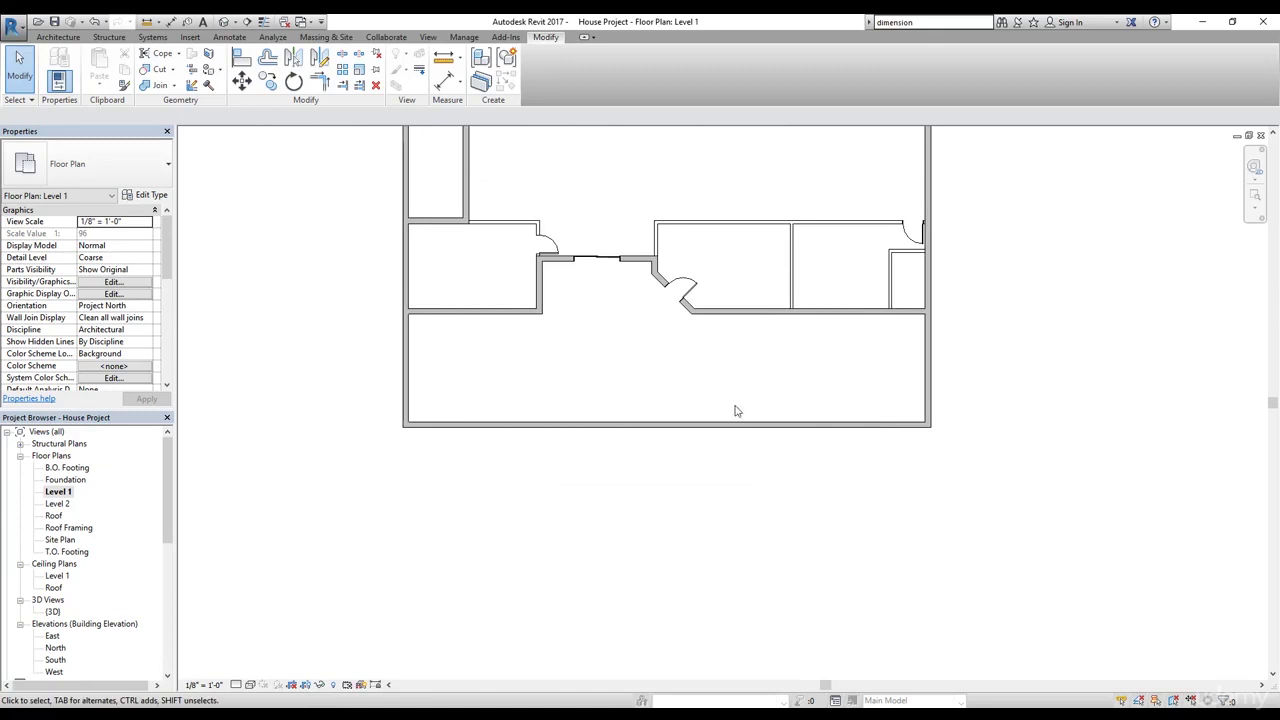
click(726, 426)
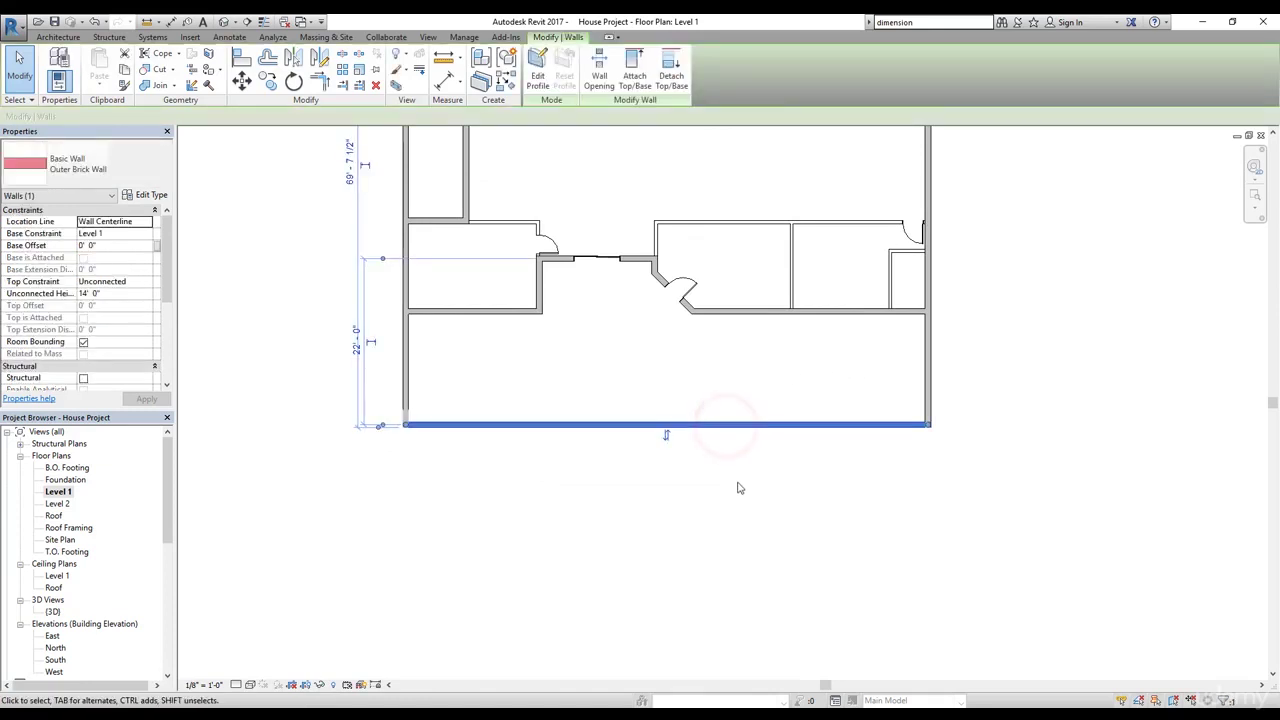
key(Delete)
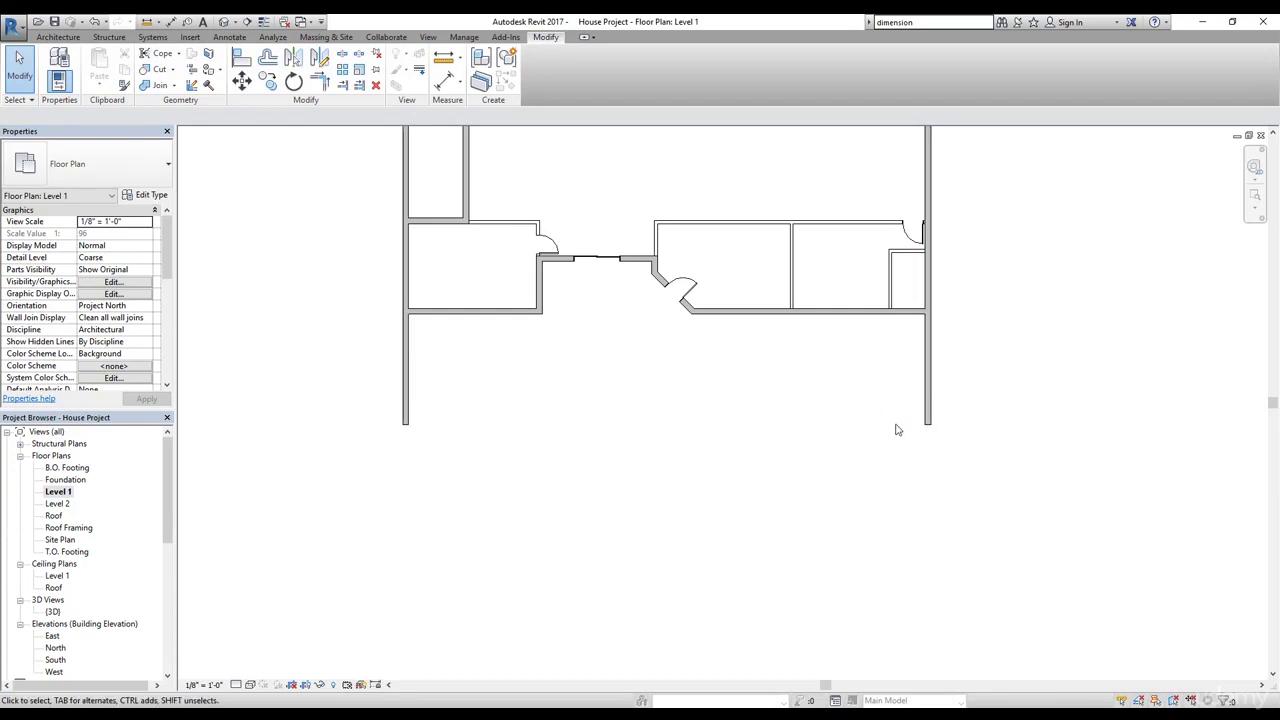
- Split the left exterior wall level with the outer face of the lower-left room's front wall, keeping both segments
middle_drag(683, 399, 649, 434)
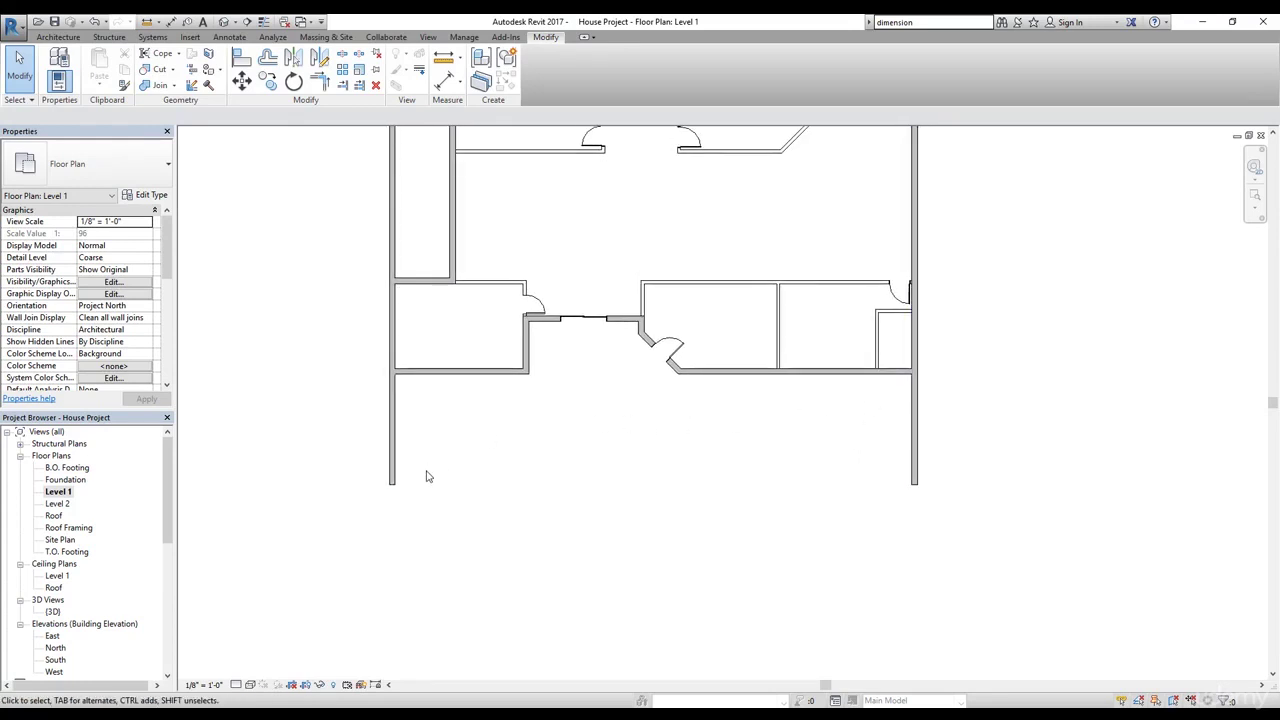
click(545, 37)
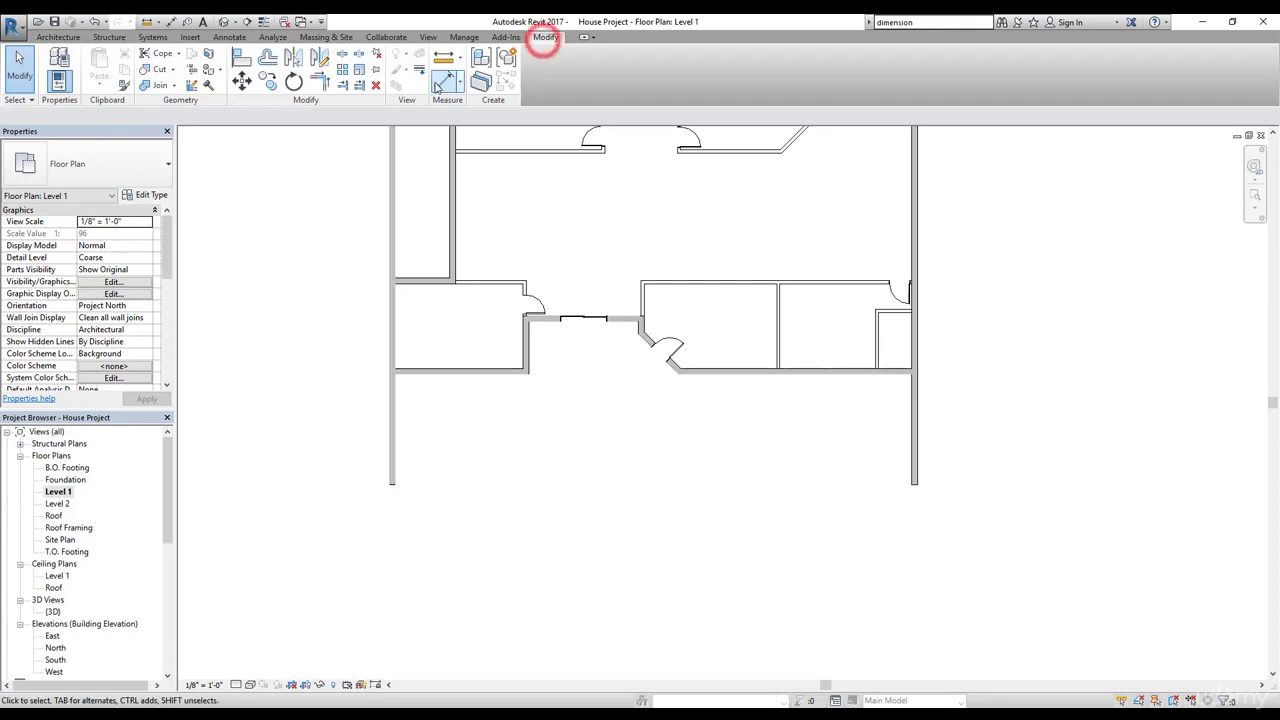
click(342, 54)
scroll(380, 363, up, 8)
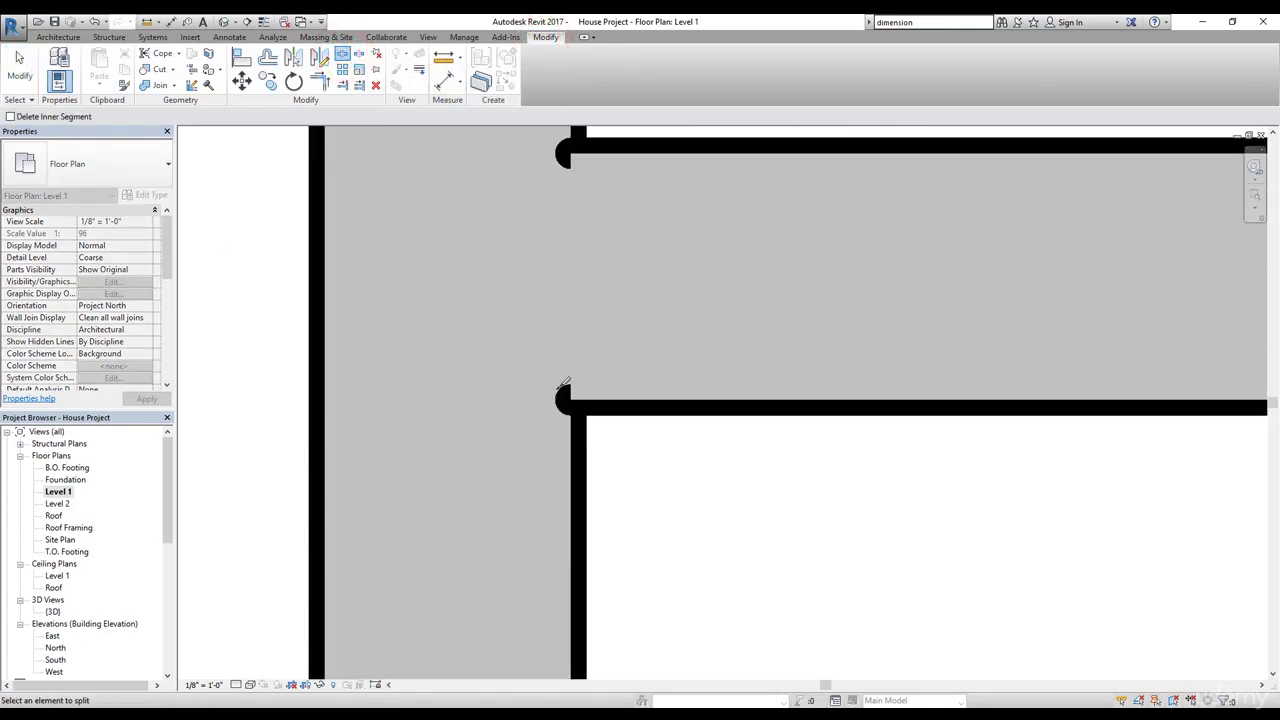
click(325, 405)
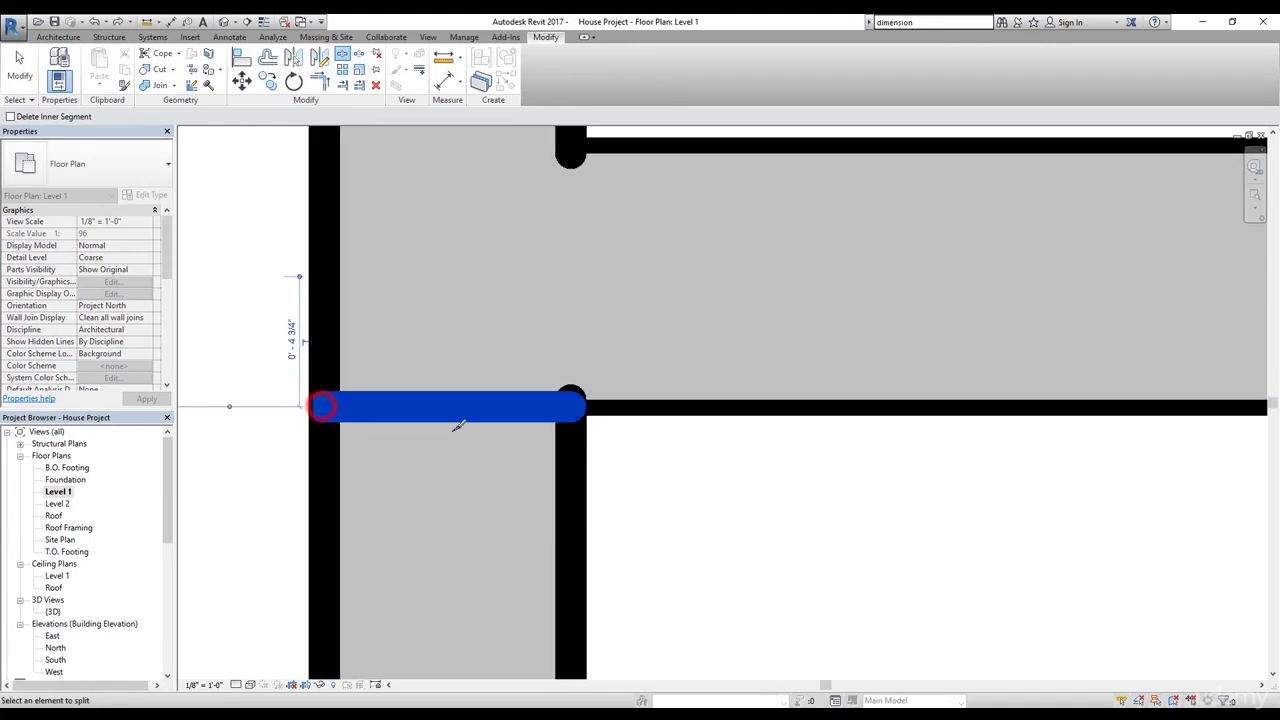
- Split the right exterior wall level with the outer face of the front wall and check that its lower segment selects separately
scroll(462, 428, down, 3)
scroll(465, 430, down, 6)
scroll(633, 418, up, 2)
scroll(633, 418, up, 8)
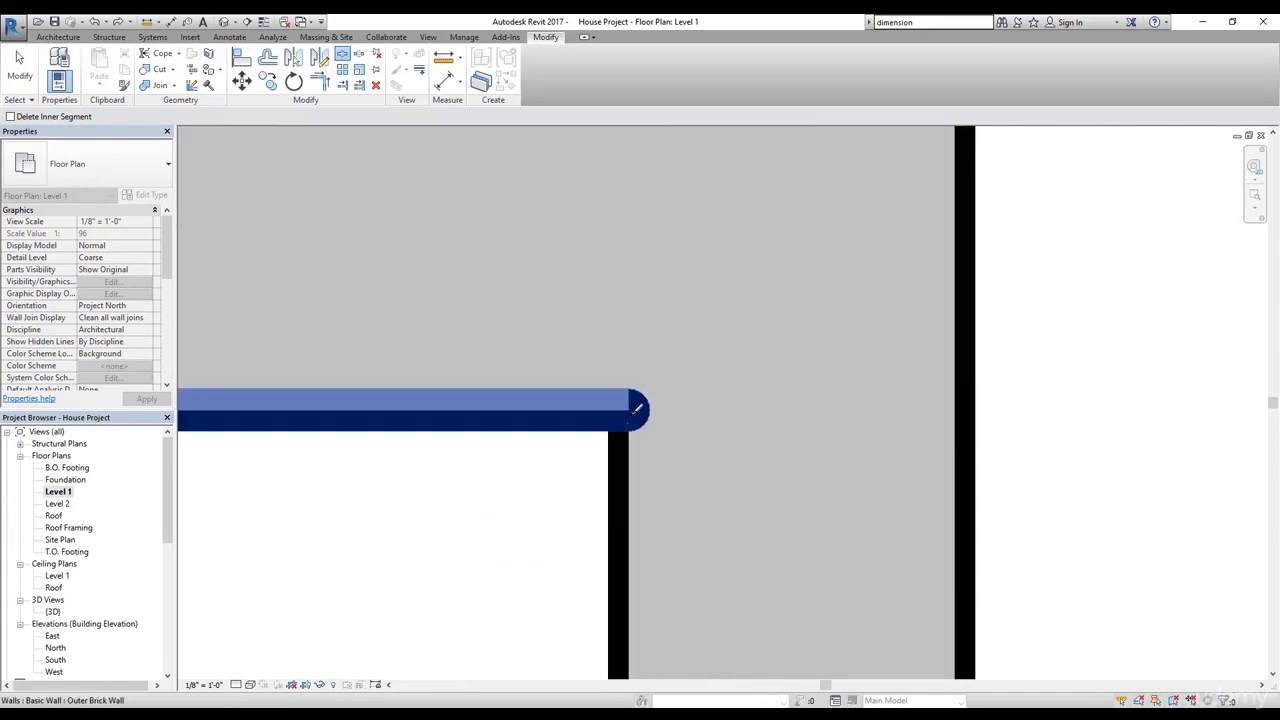
click(964, 410)
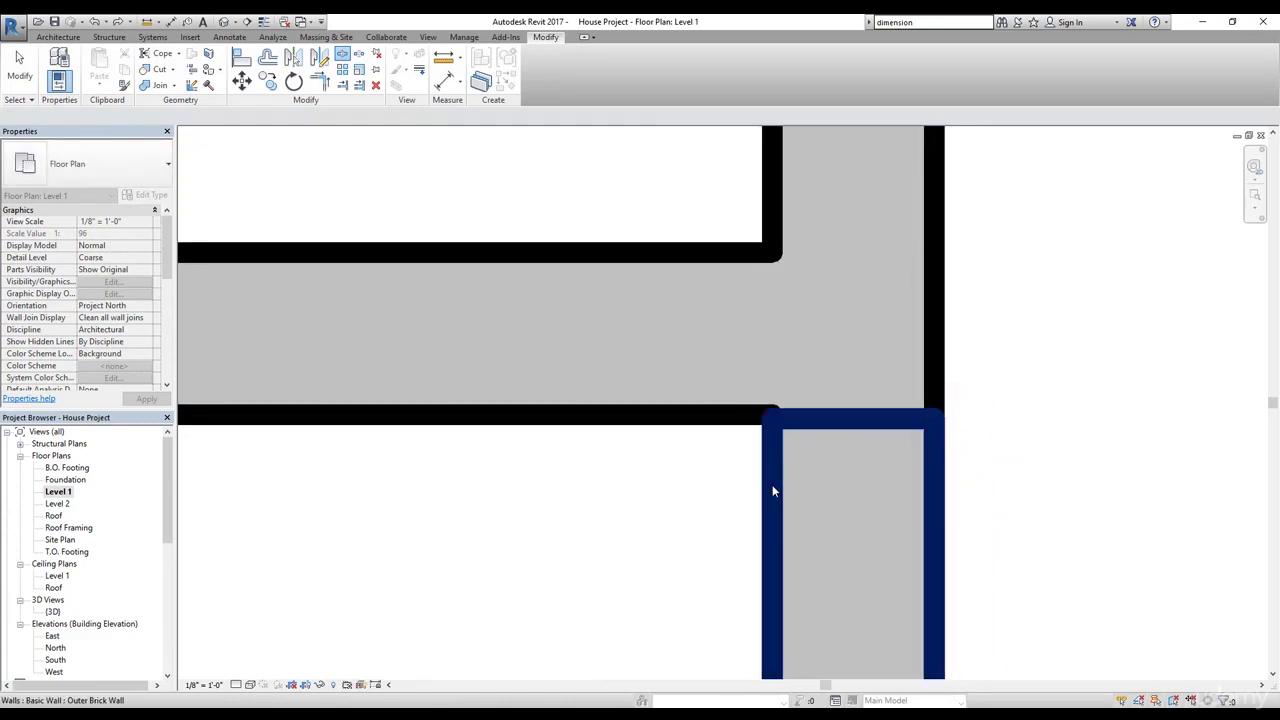
click(773, 481)
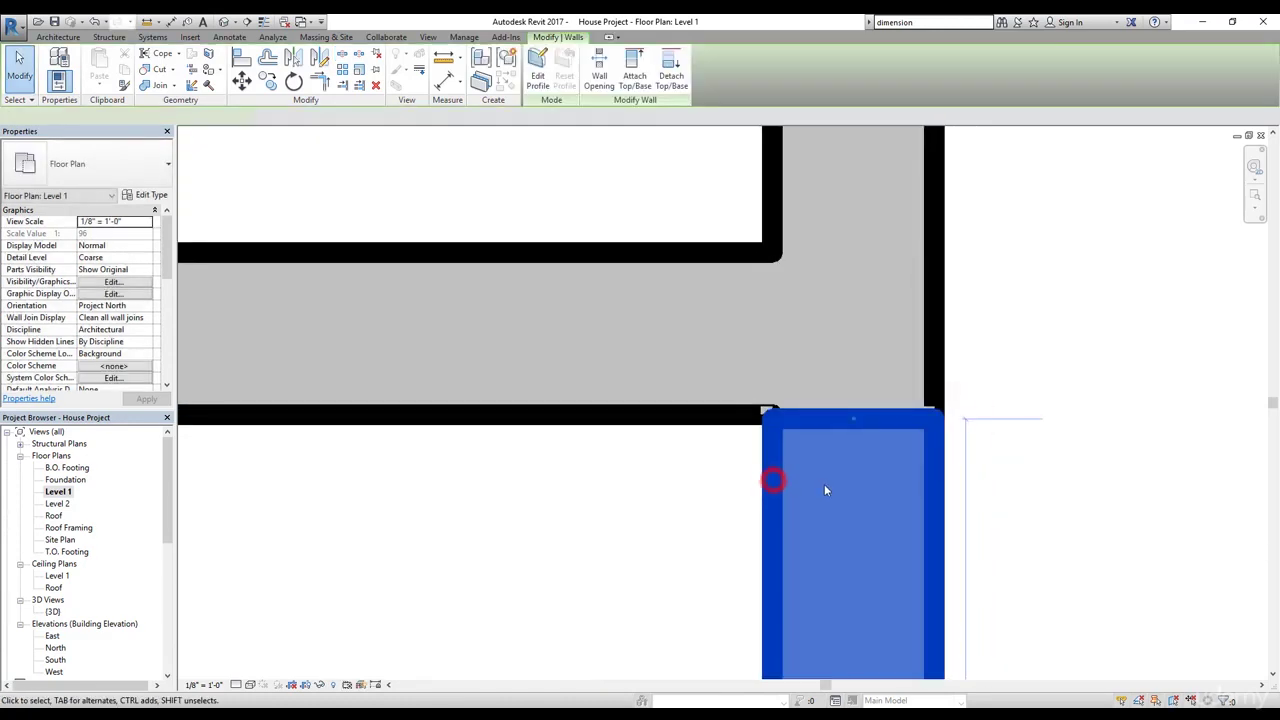
scroll(816, 471, down, 6)
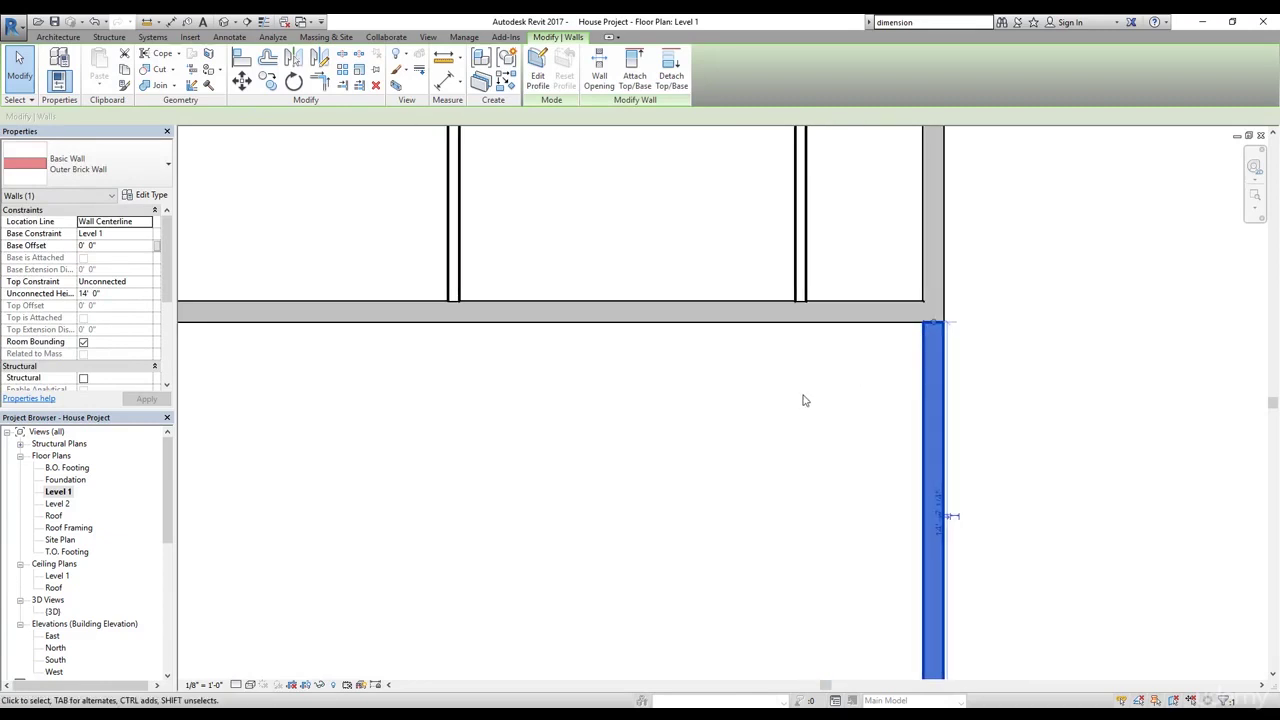
scroll(803, 400, down, 5)
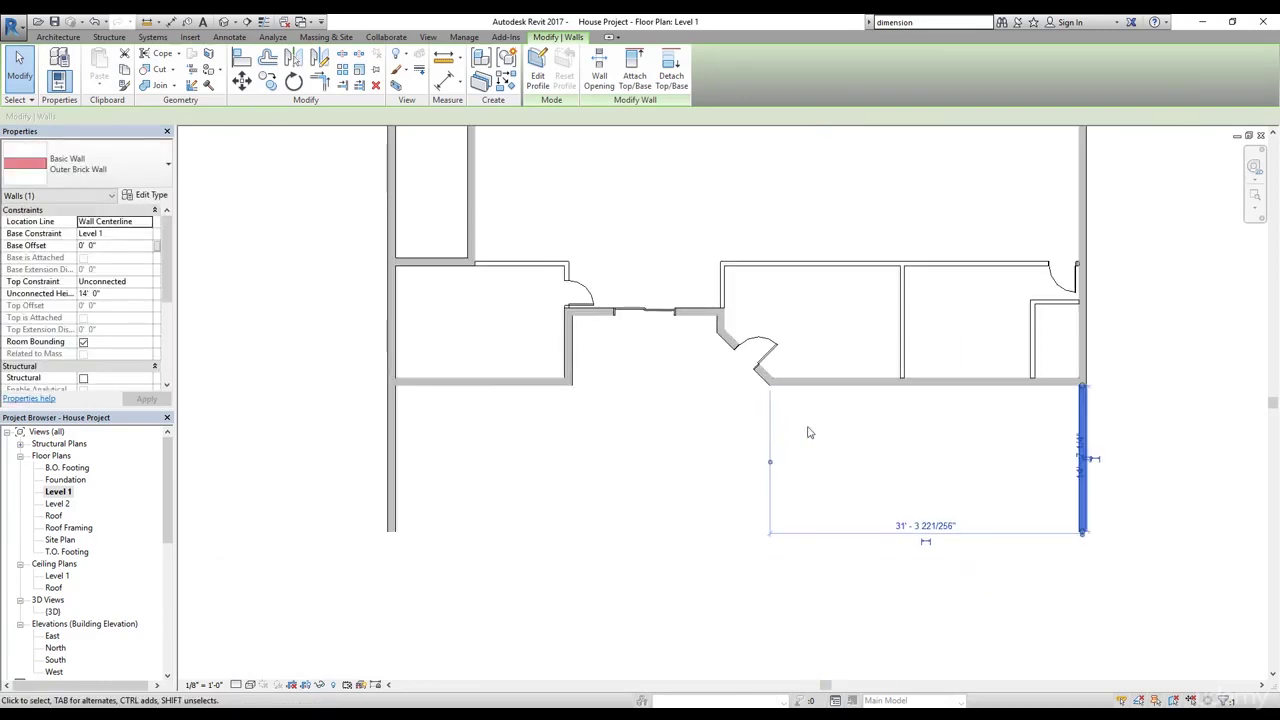
click(1010, 442)
middle_drag(869, 429, 723, 453)
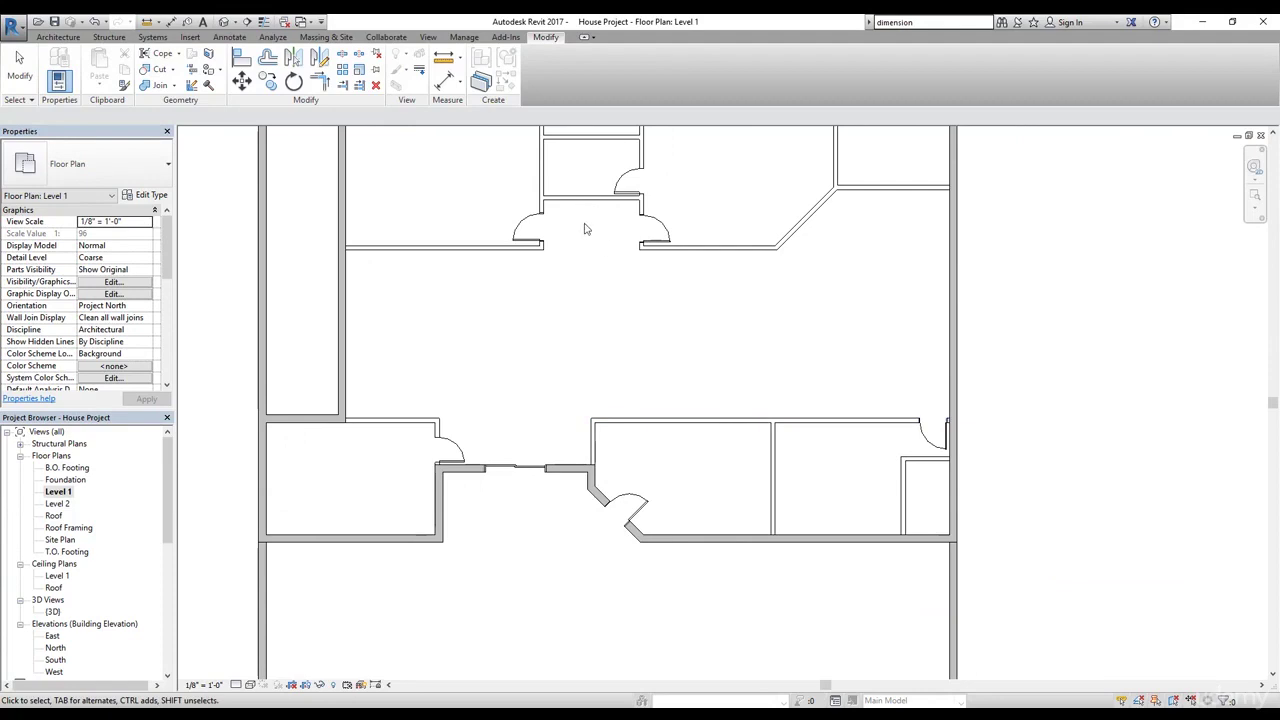
- Open the default 3D view and examine the walls and doors of the whole house
click(224, 22)
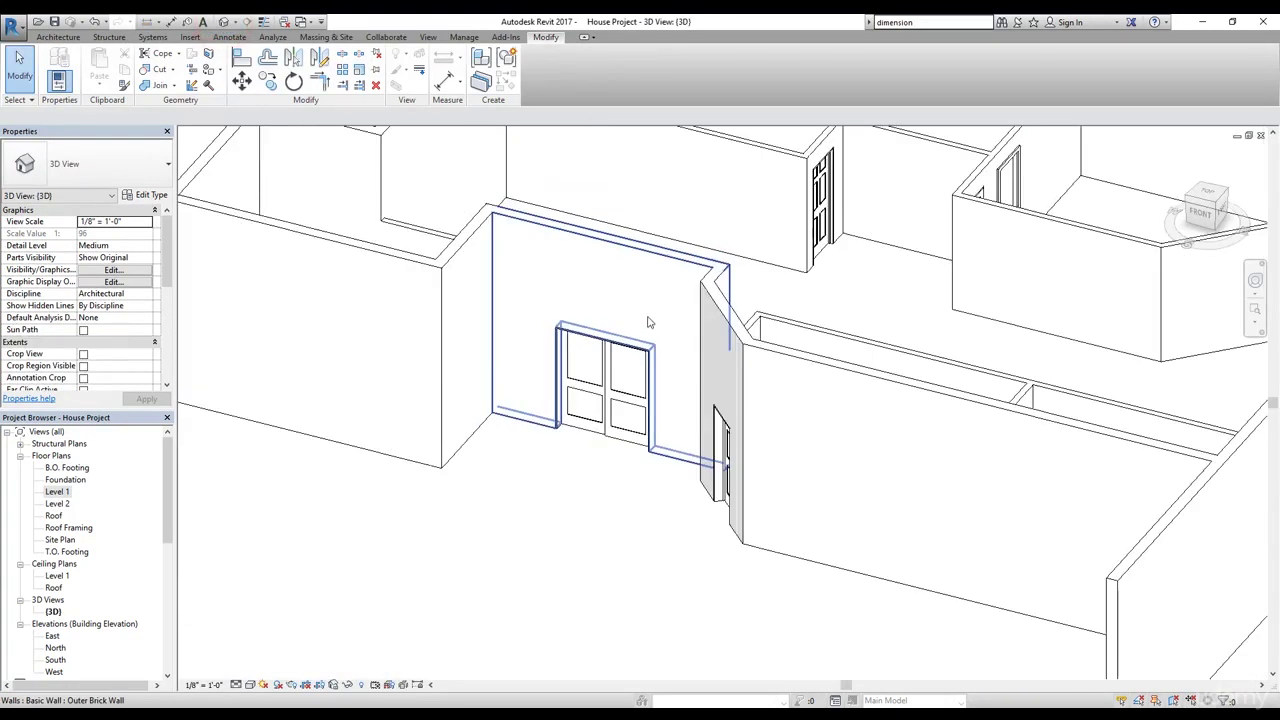
scroll(650, 317, down, 8)
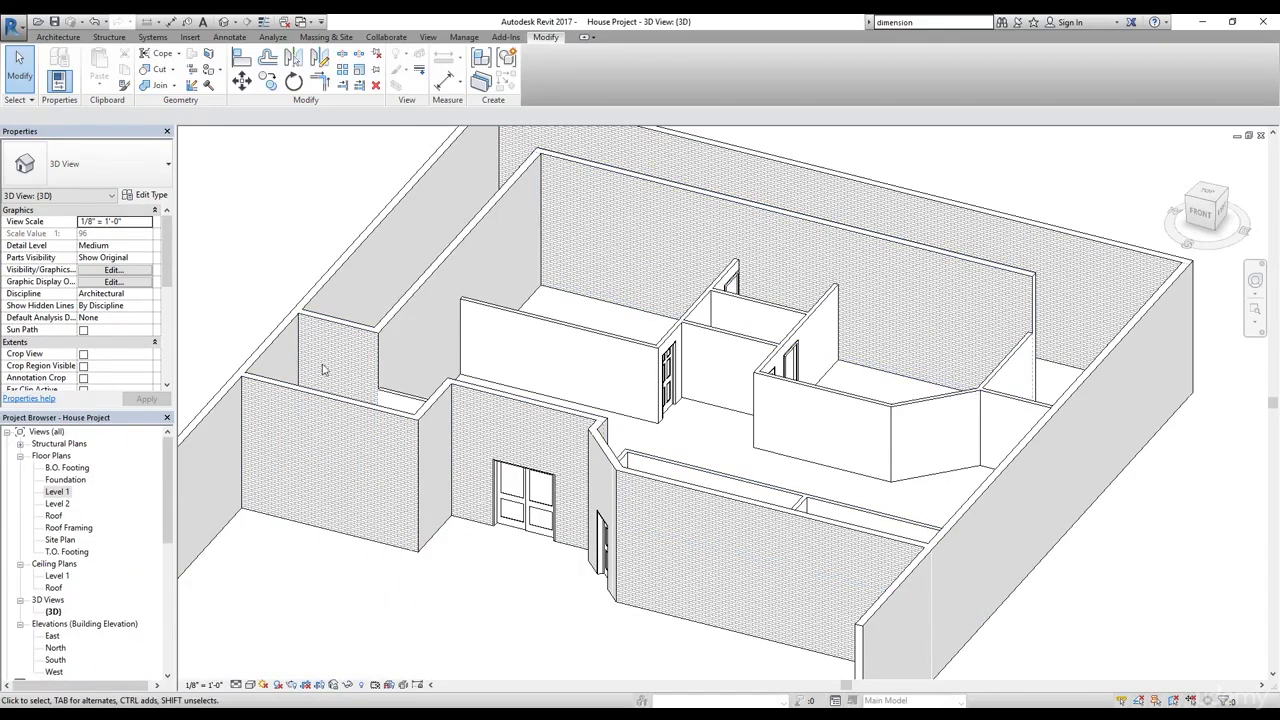
scroll(416, 385, down, 2)
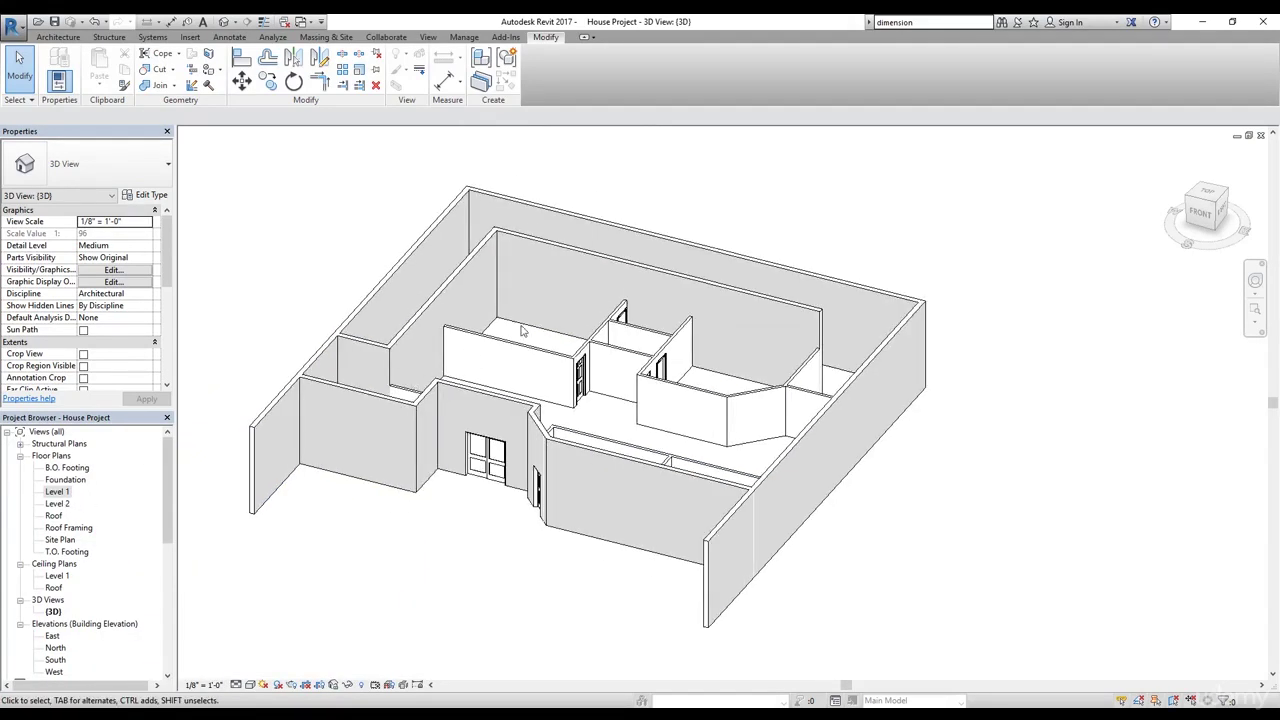
- In the South elevation, select the whole building and filter the selection to the Walls category only
double_click(55, 647)
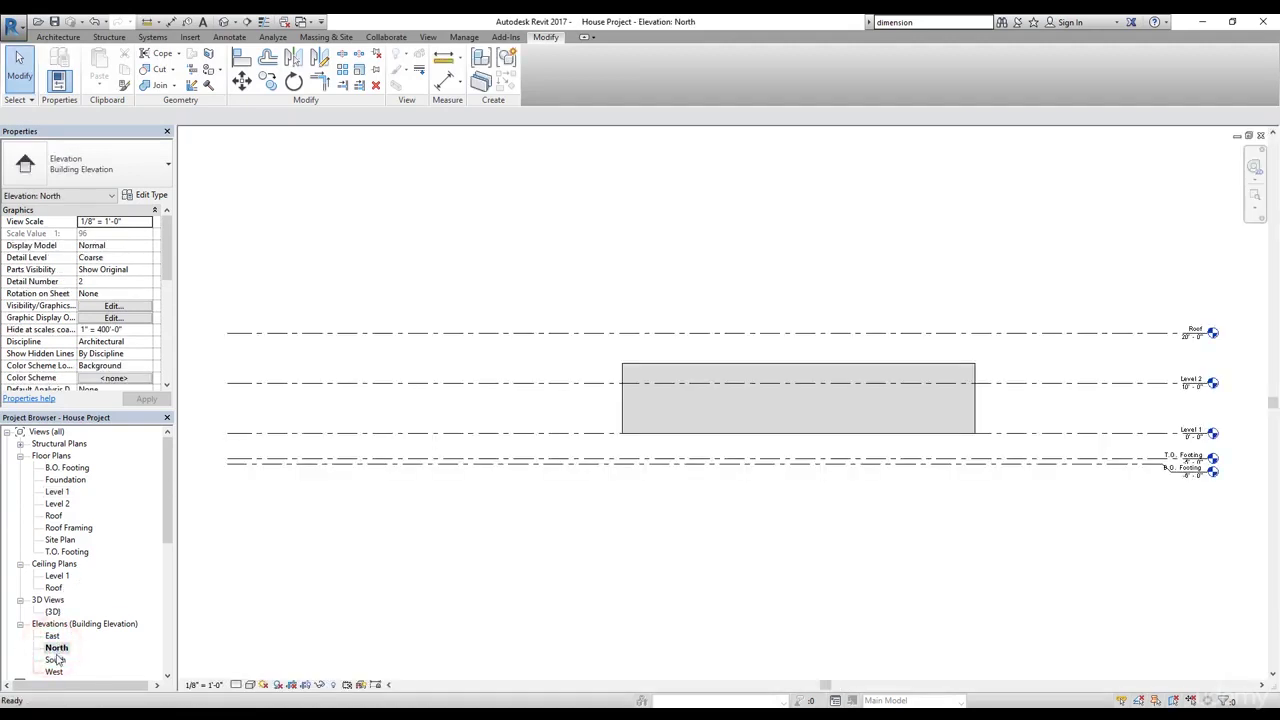
double_click(55, 660)
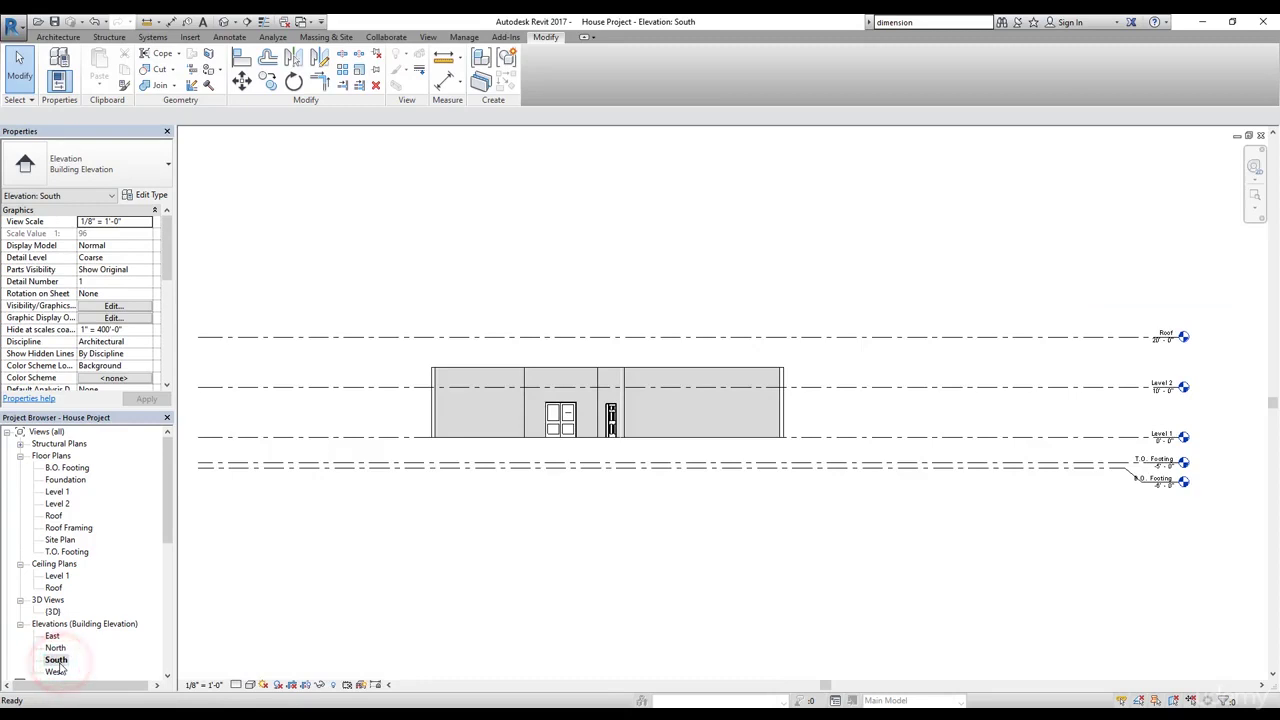
scroll(740, 338, up, 2)
scroll(863, 366, up, 1)
scroll(928, 368, down, 1)
drag(928, 371, 291, 594)
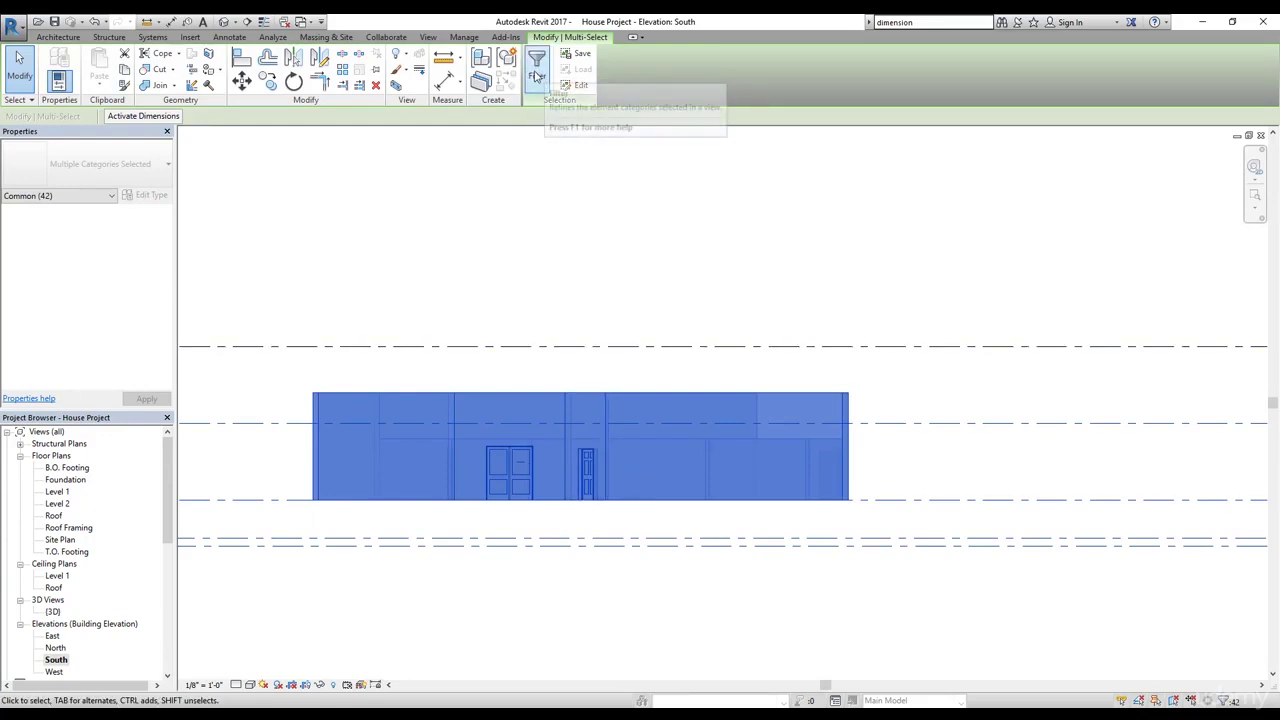
click(540, 78)
click(1140, 260)
click(941, 260)
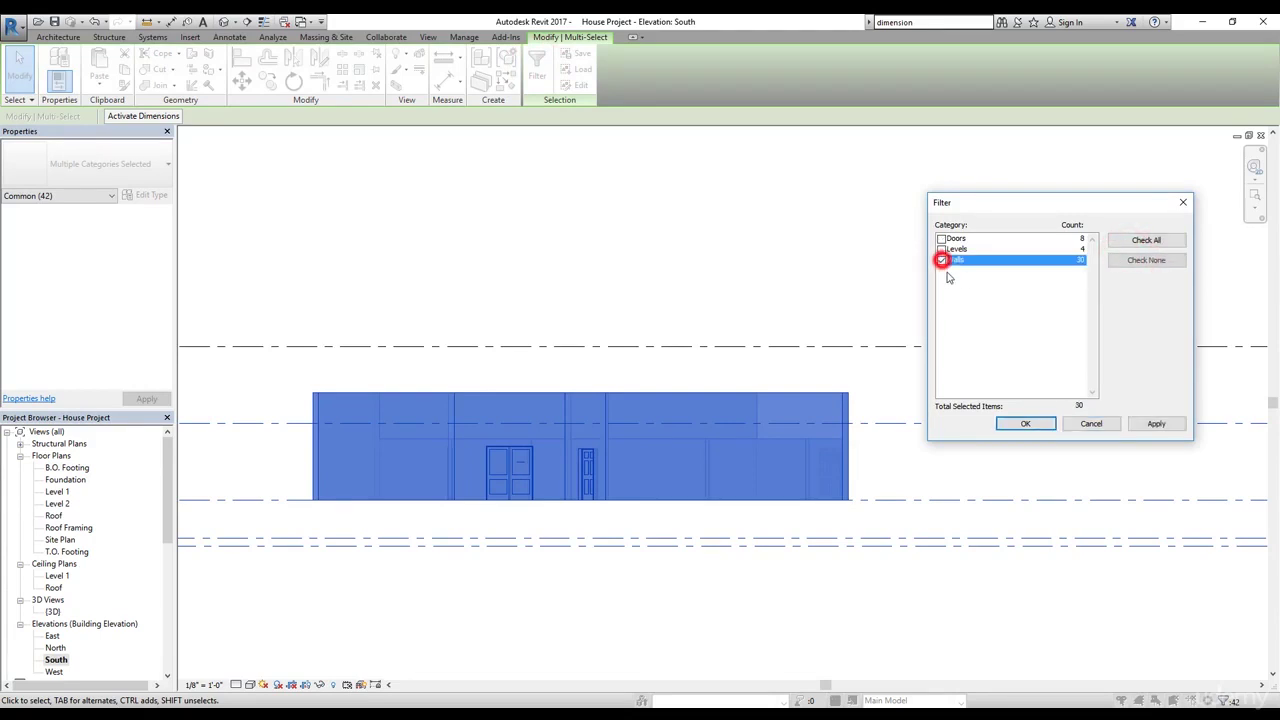
click(1155, 424)
click(1025, 424)
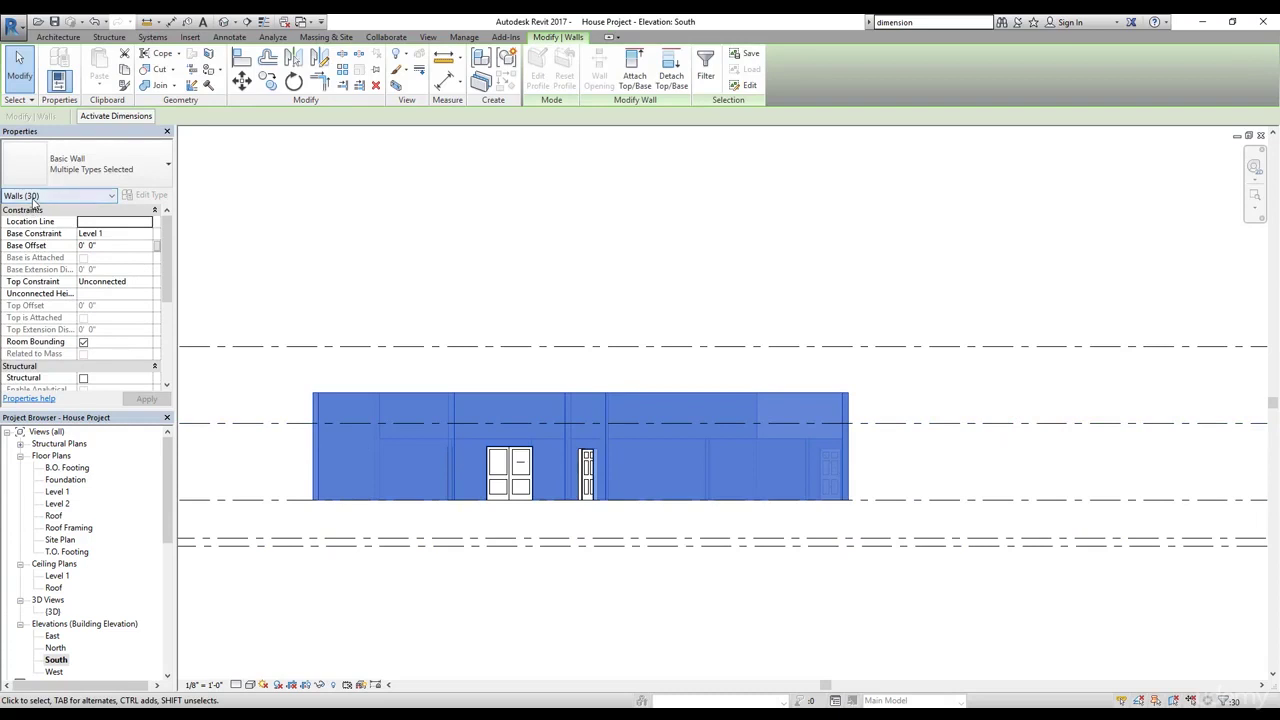
- Set the top constraint of all selected walls to Up to level: Level 2 and apply it
click(25, 203)
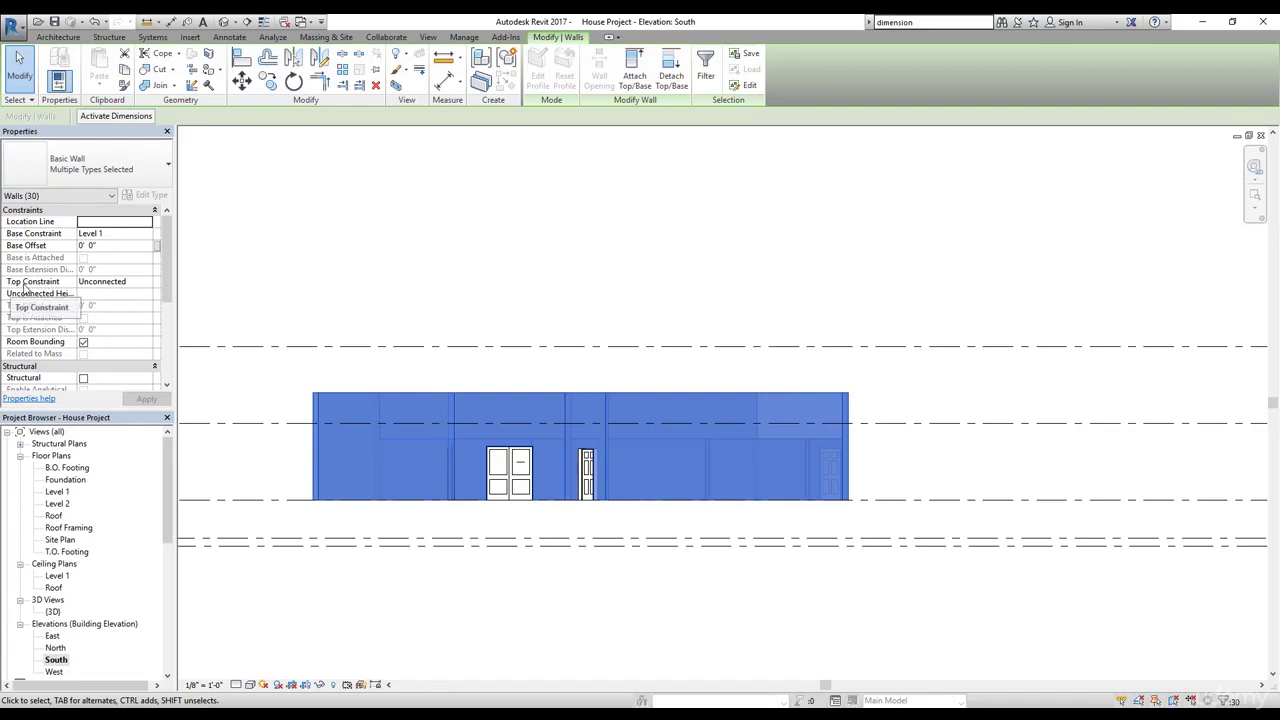
click(110, 283)
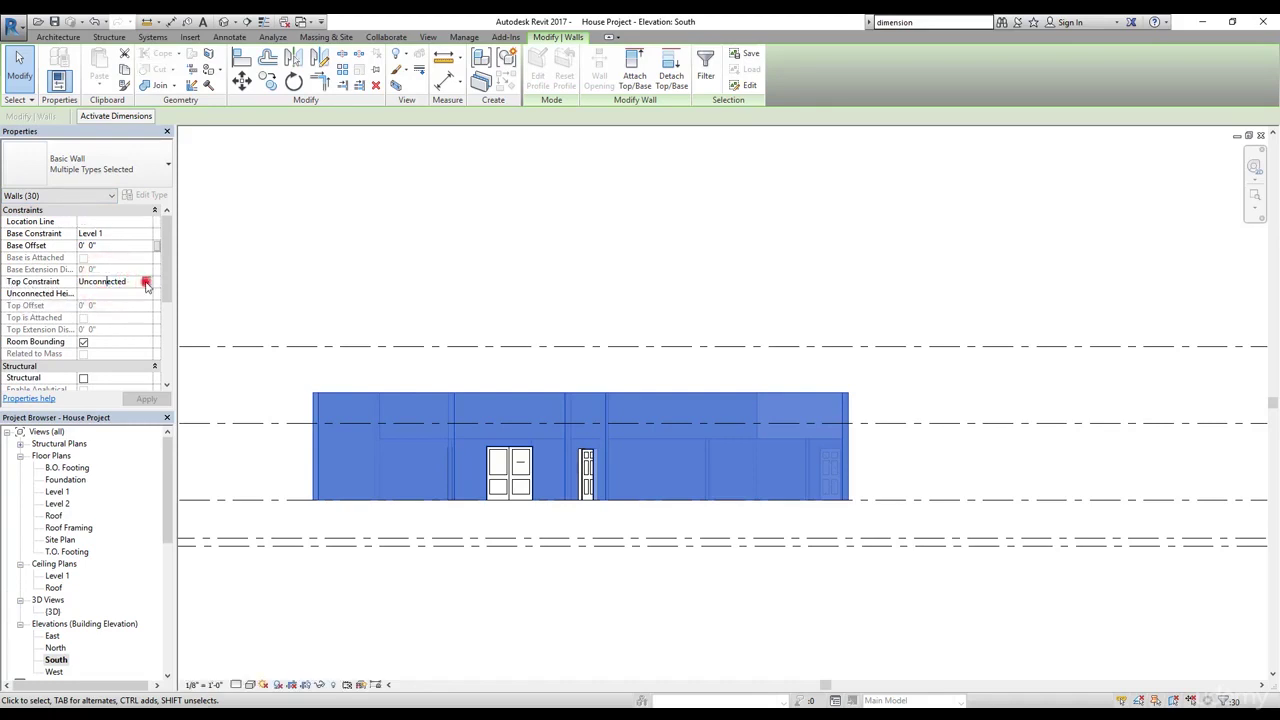
click(145, 283)
click(137, 333)
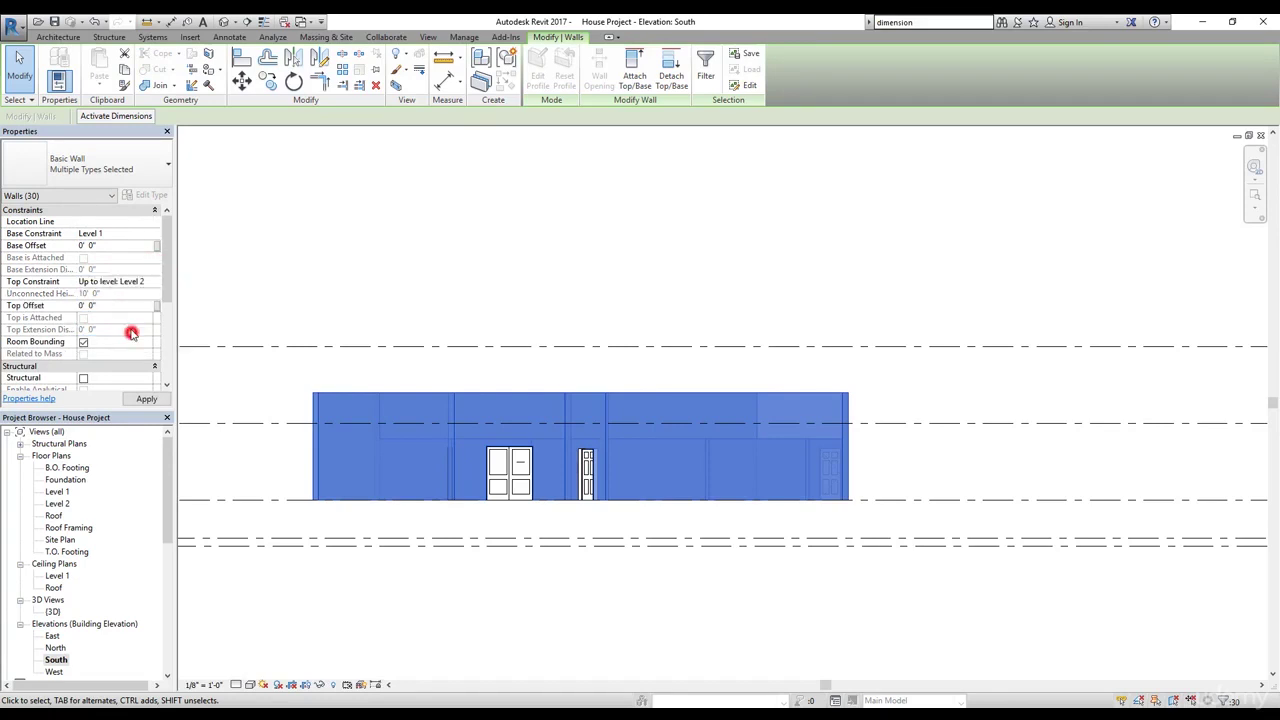
click(147, 399)
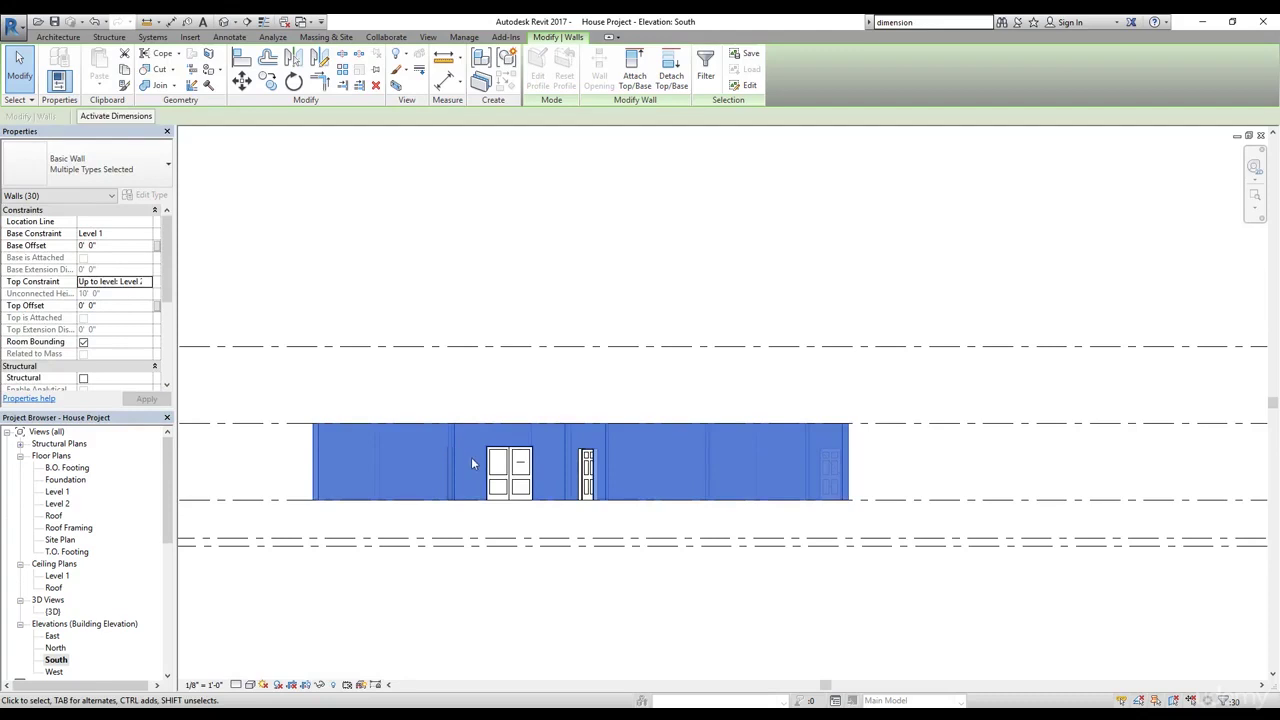
- Raise the Level 2 line to 16' and move it back to 10' to check that the walls follow the level
scroll(795, 461, down, 2)
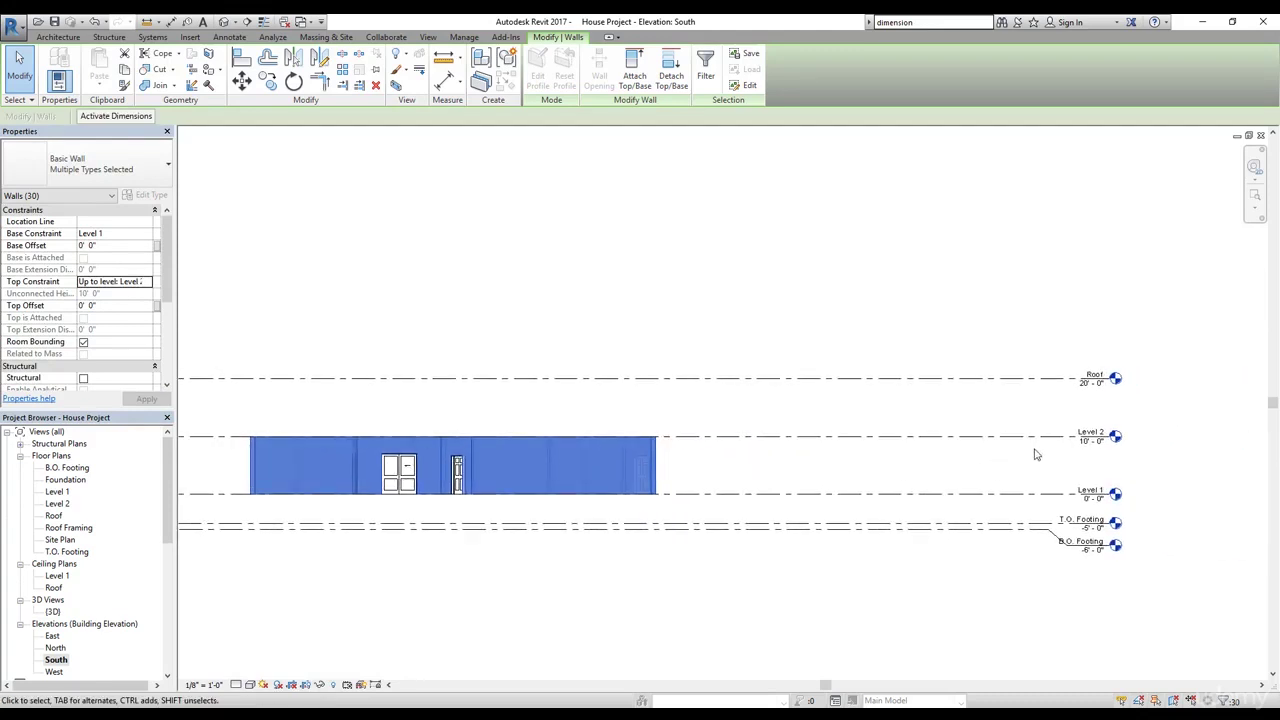
click(945, 437)
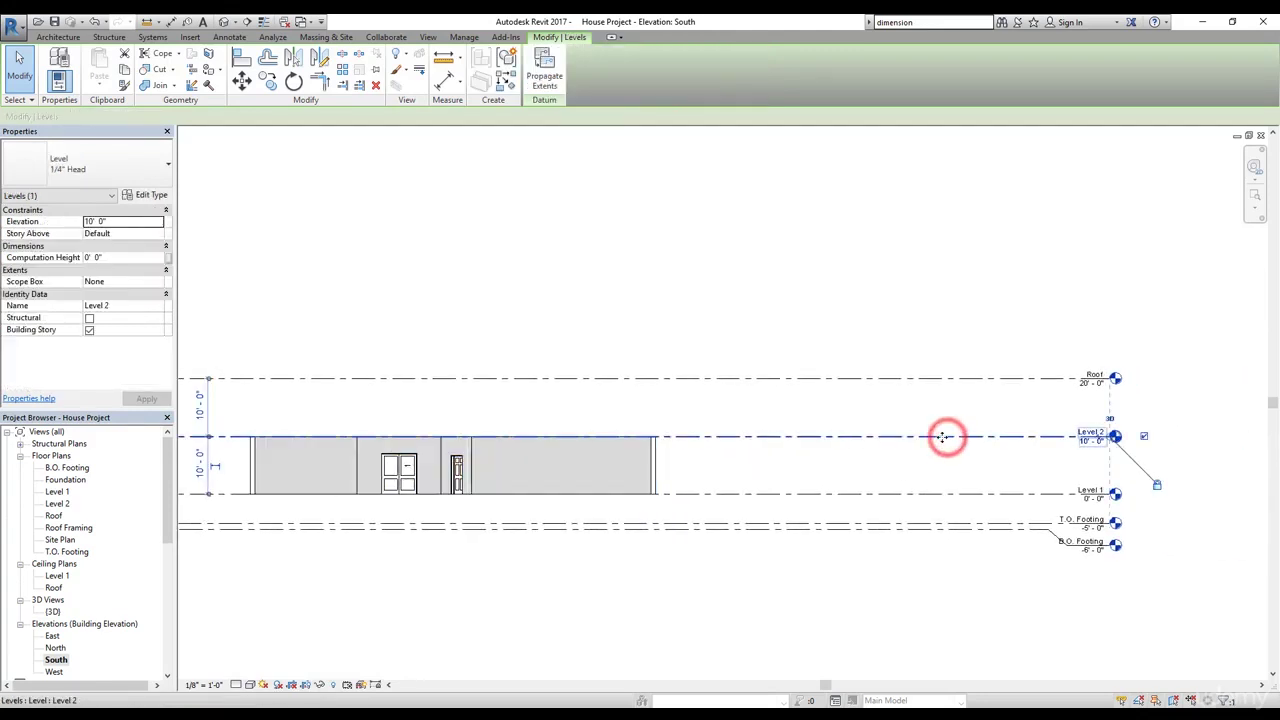
drag(942, 418, 943, 384)
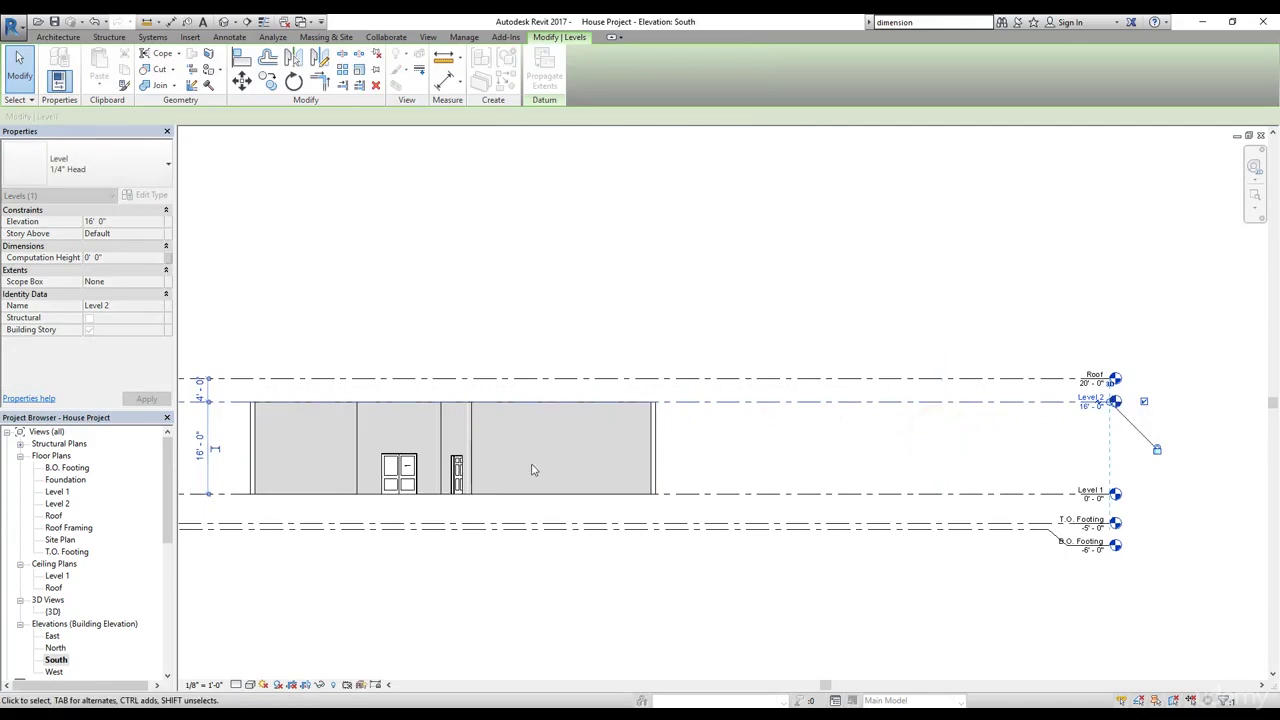
drag(800, 403, 808, 437)
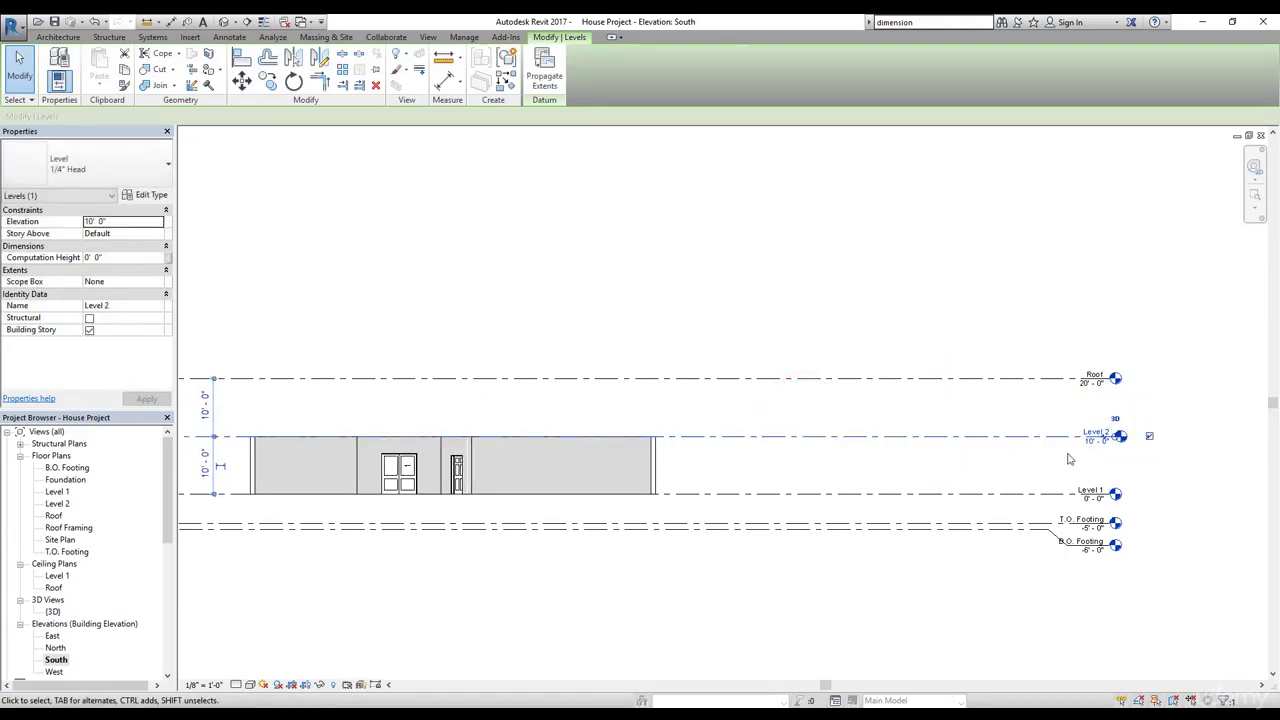
scroll(1110, 440, up, 5)
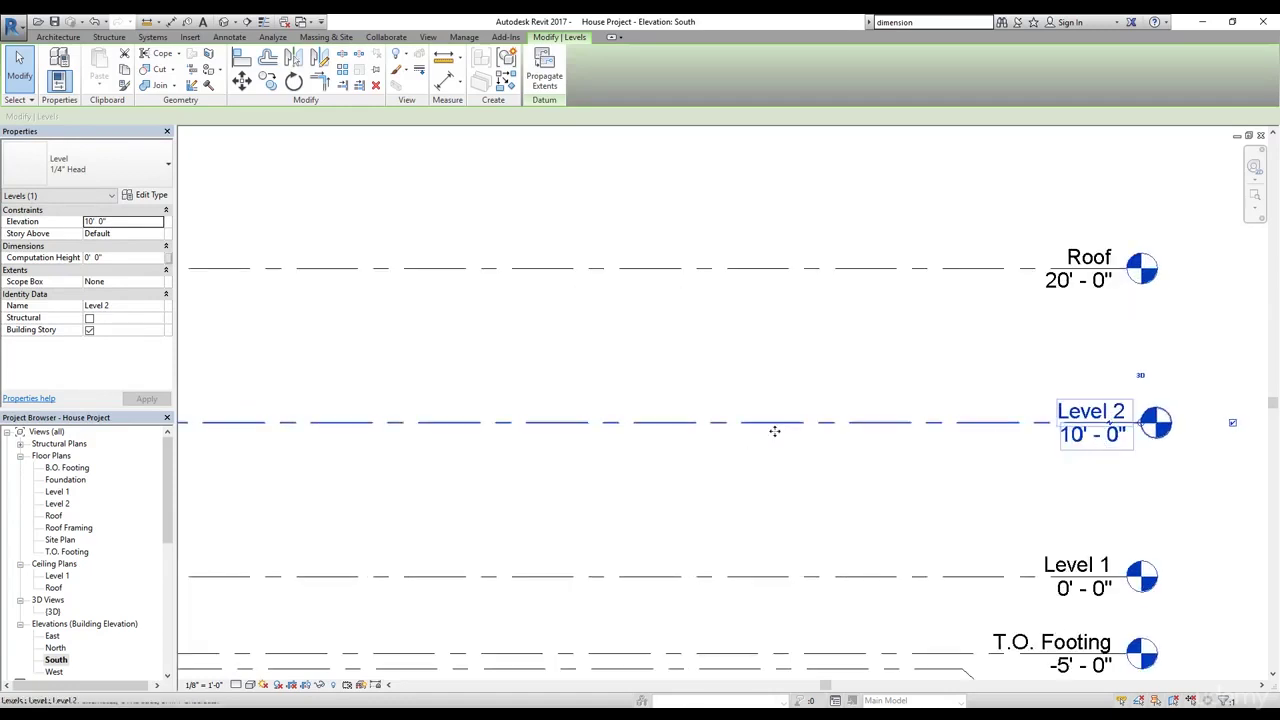
scroll(780, 425, down, 3)
scroll(923, 460, down, 4)
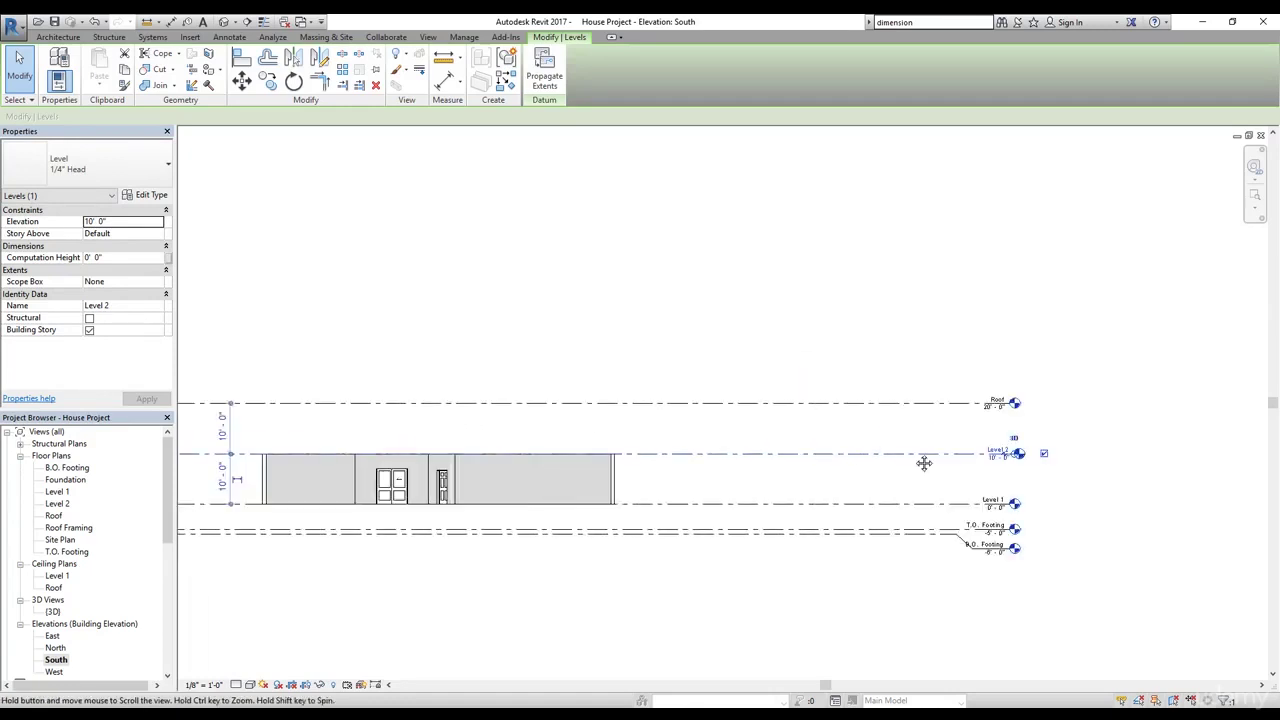
click(263, 186)
- Open the default 3D view and temporarily isolate the interior partition beside the room with the door in its angled wall
click(227, 21)
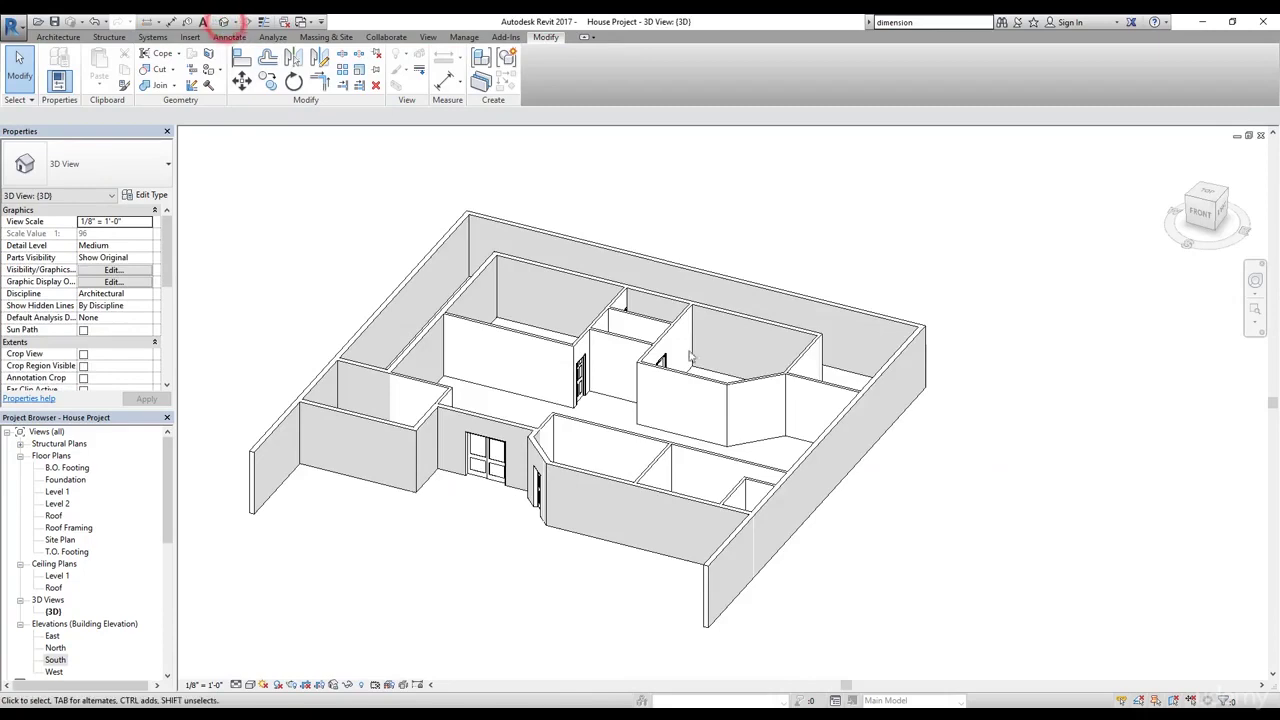
scroll(729, 441, up, 2)
middle_drag(657, 429, 962, 353)
scroll(860, 370, down, 2)
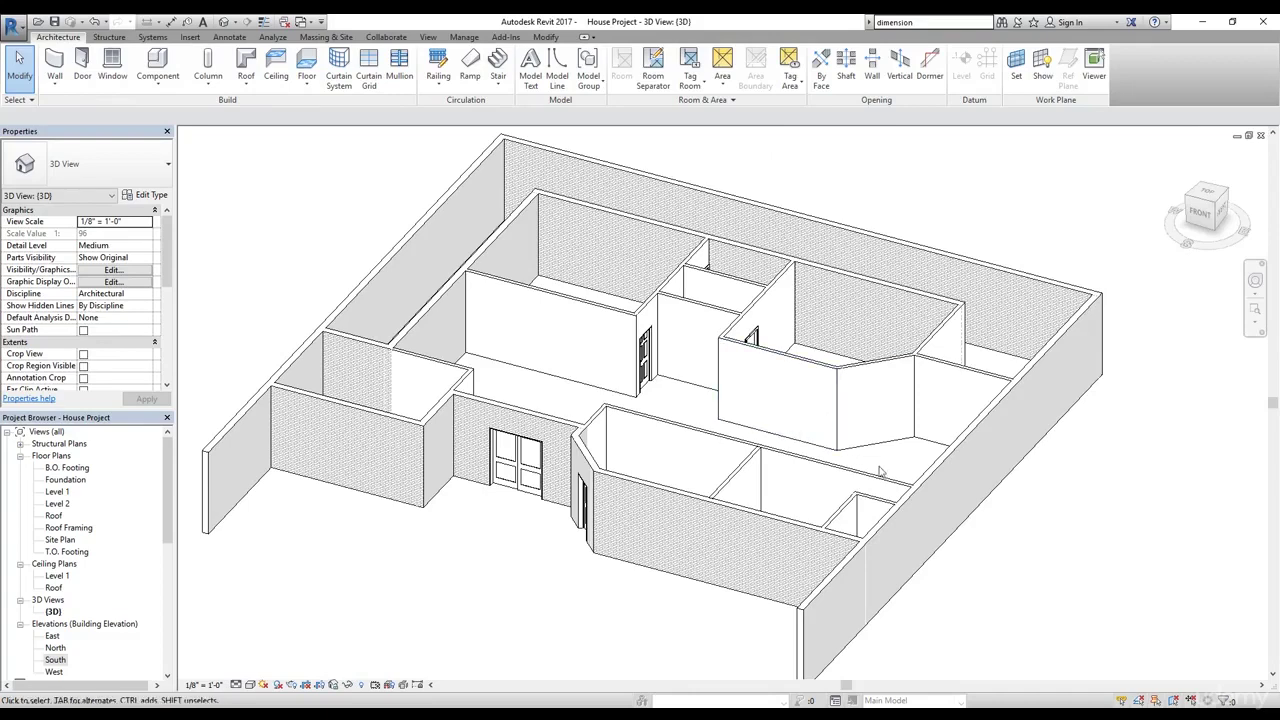
mouse_move(912, 500)
shift+middle_down()
mouse_move(827, 487)
mouse_move(734, 509)
shift+middle_up()
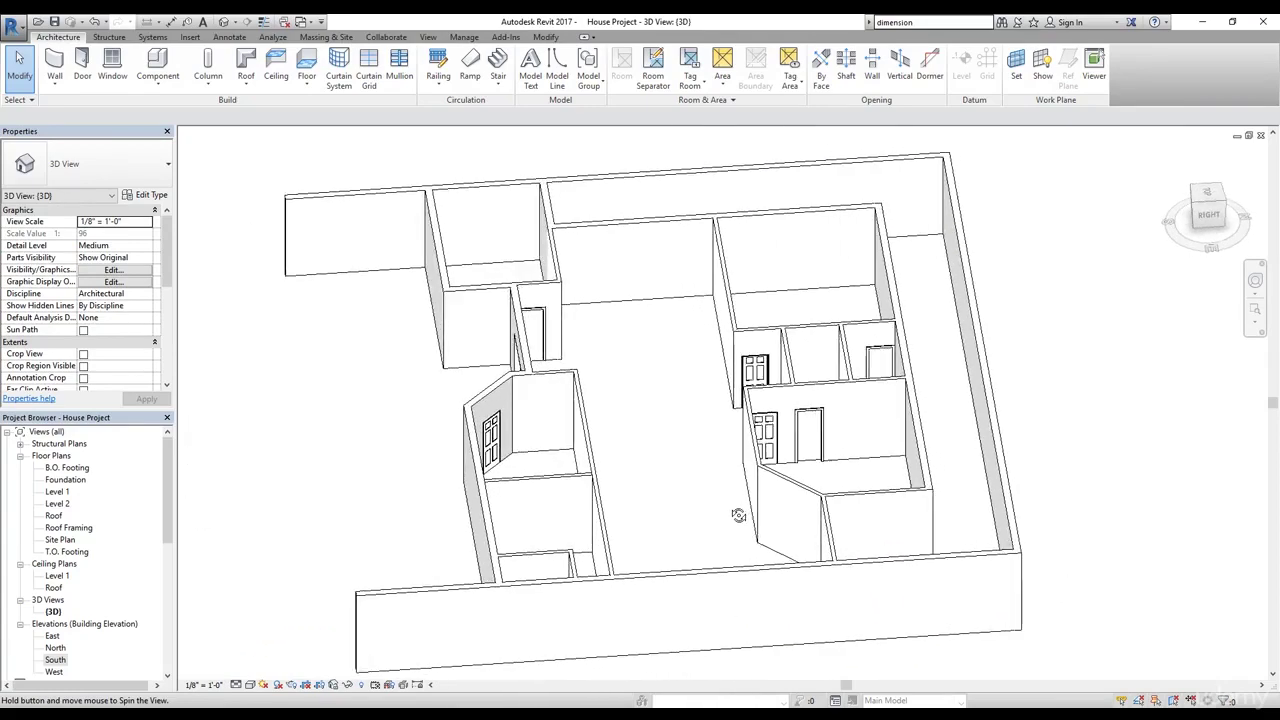
scroll(563, 550, up, 3)
scroll(563, 550, up, 1)
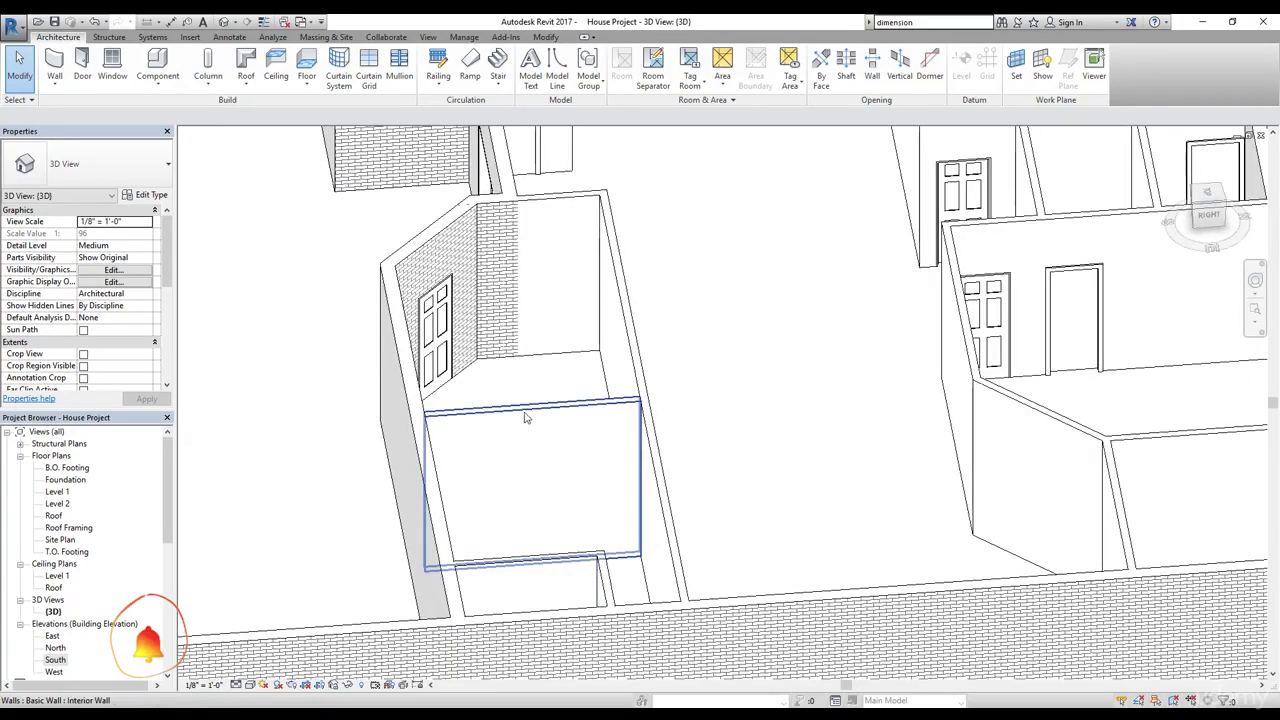
click(530, 411)
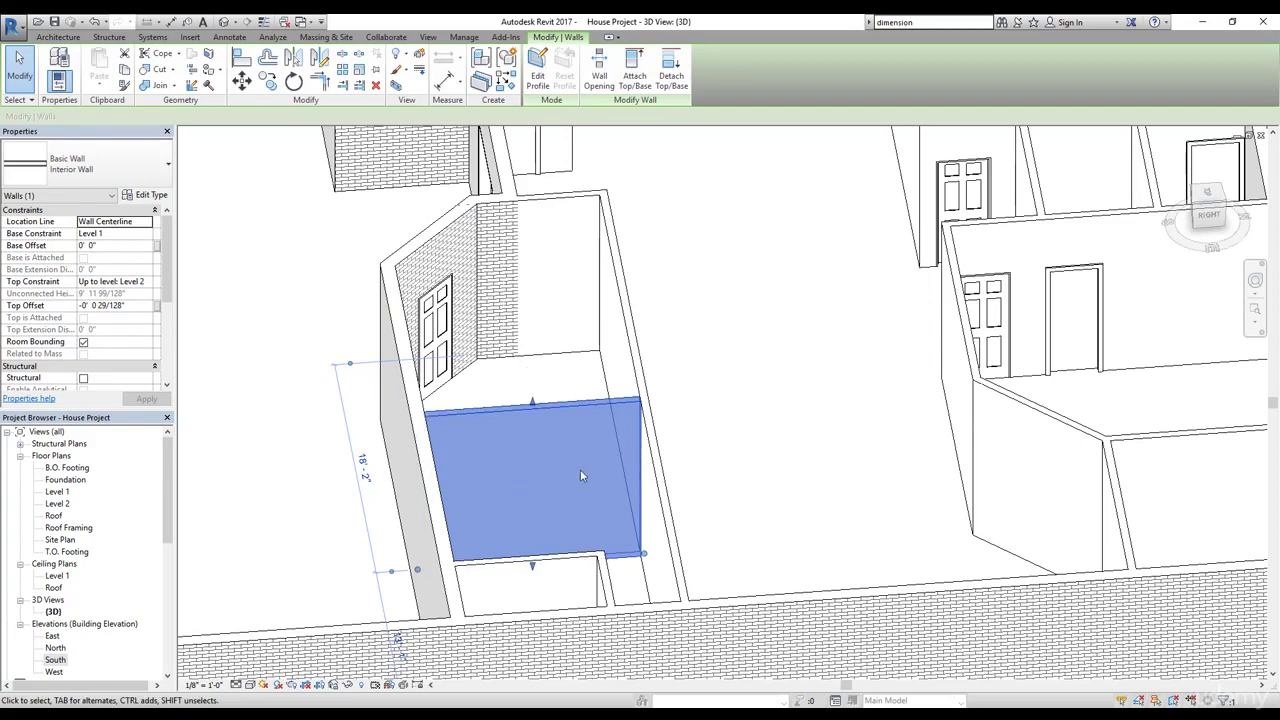
scroll(580, 475, up, 3)
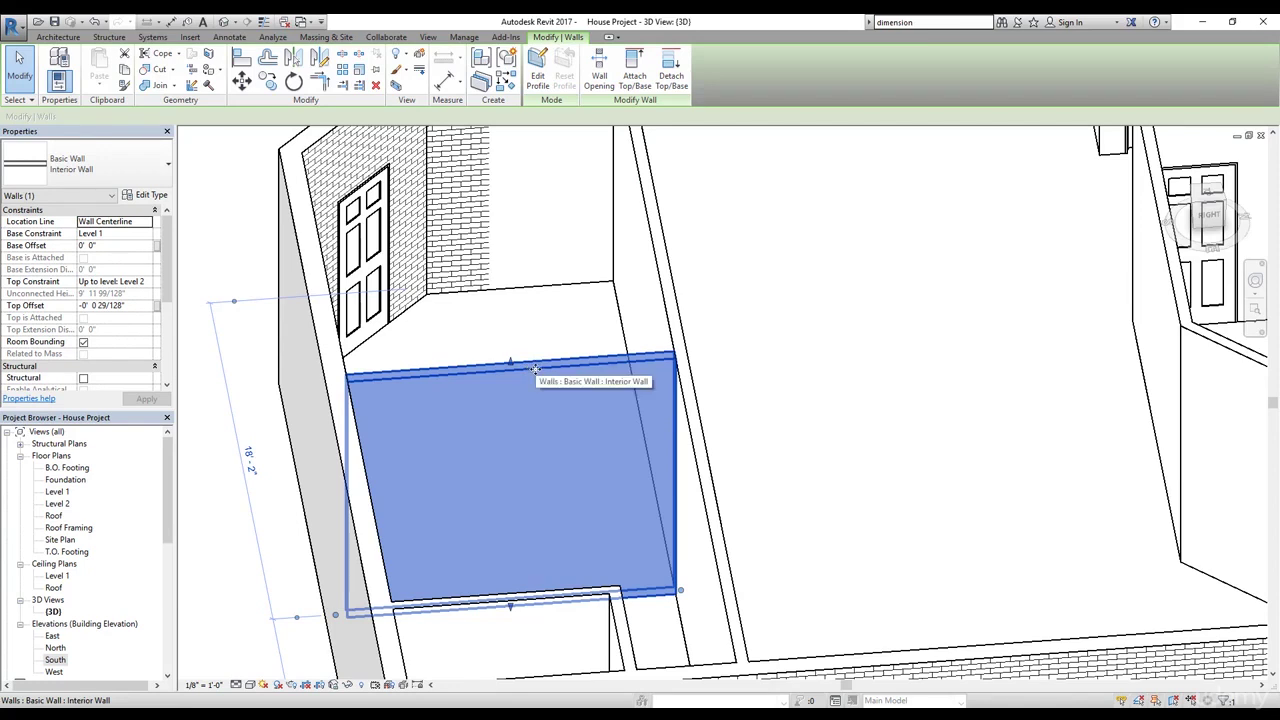
click(348, 685)
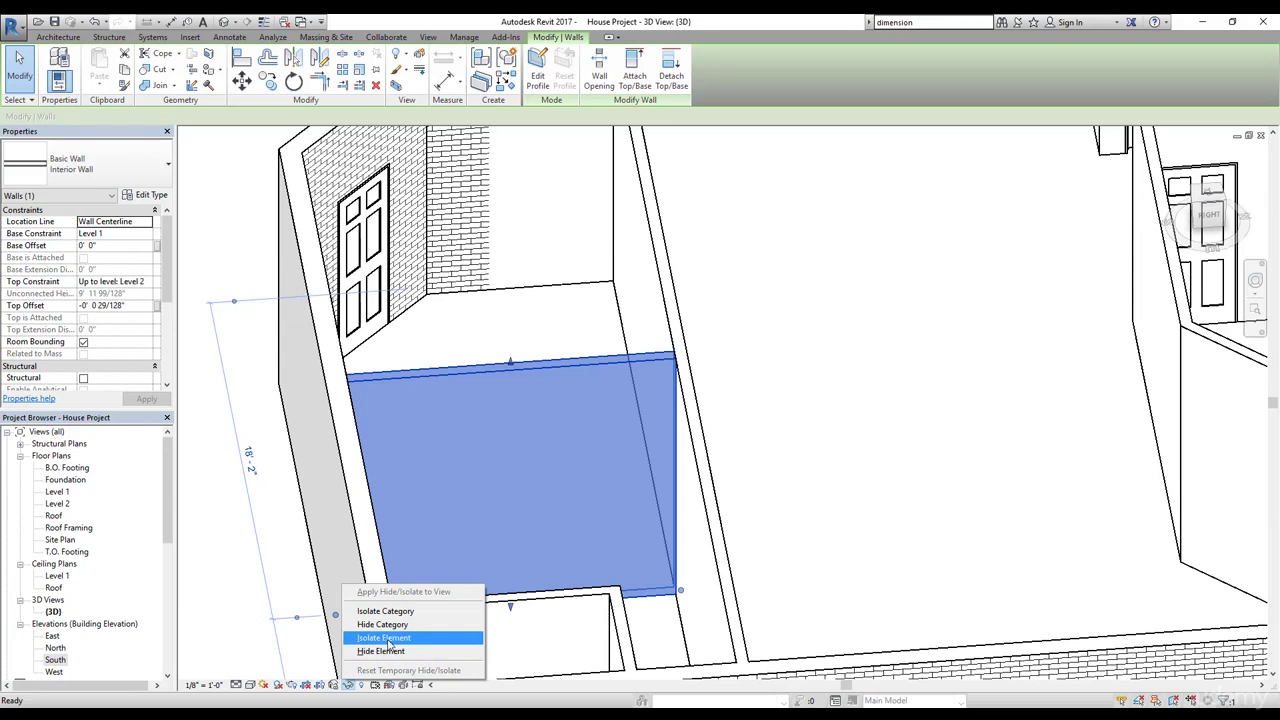
click(385, 638)
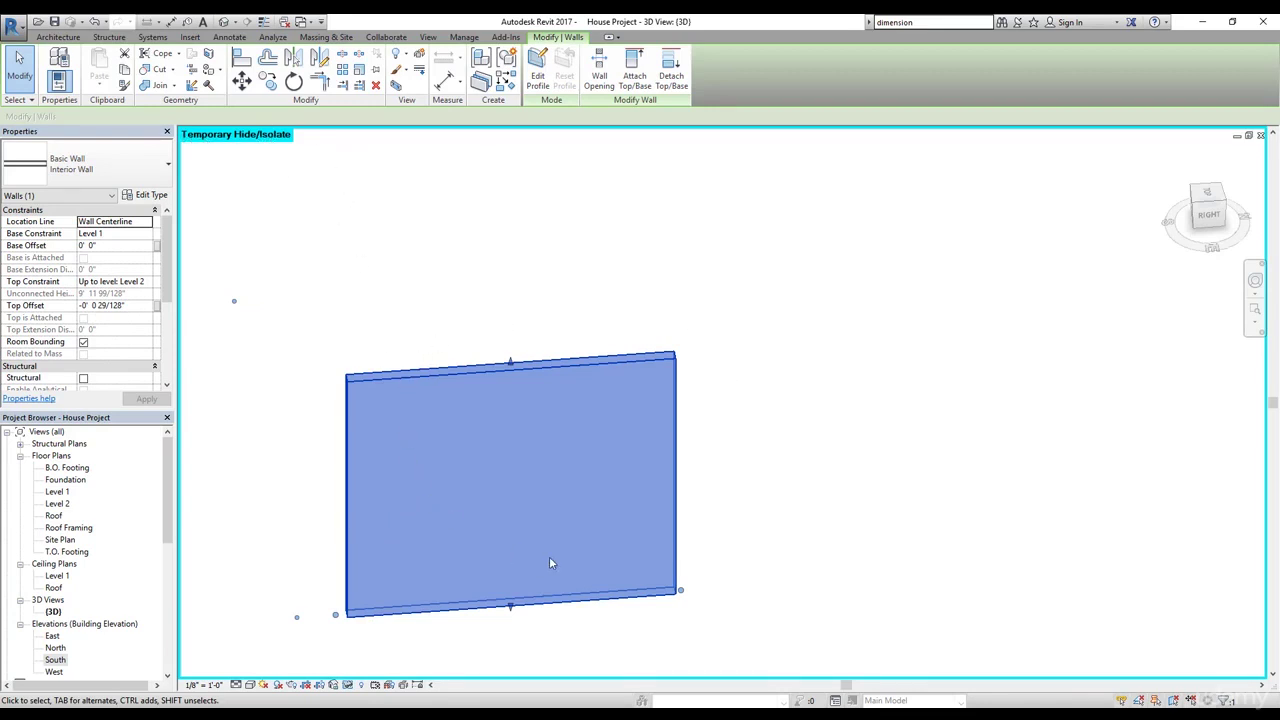
- Cut a rectangular wall opening about 6'-3" wide from the wall's end down past its base, its head about 1'-9 5/8" below the wall top
scroll(398, 428, up, 3)
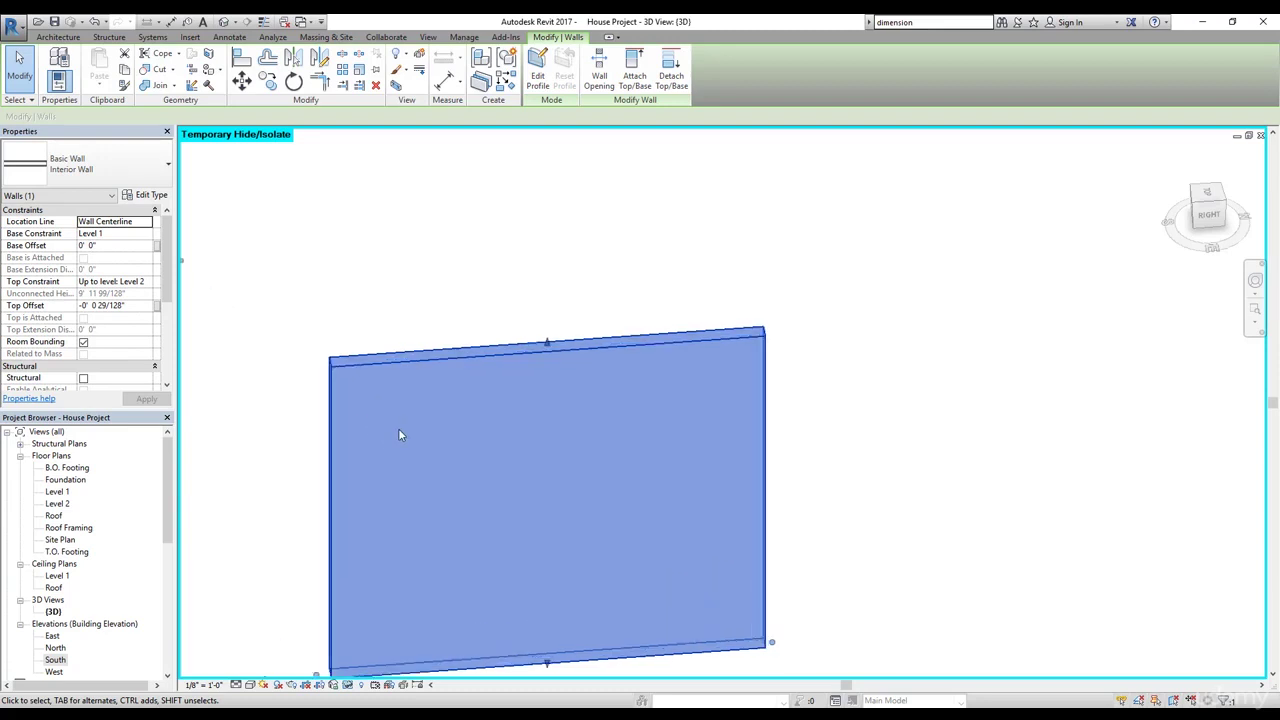
middle_drag(585, 426, 658, 324)
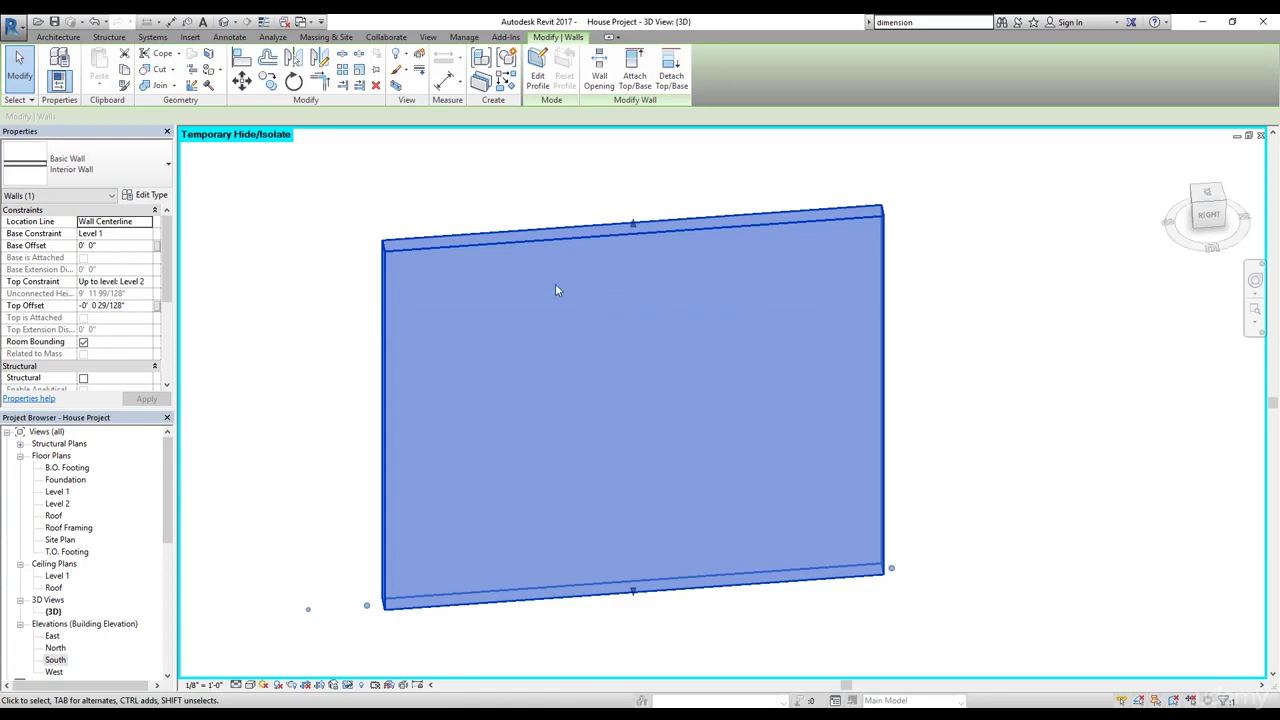
click(58, 37)
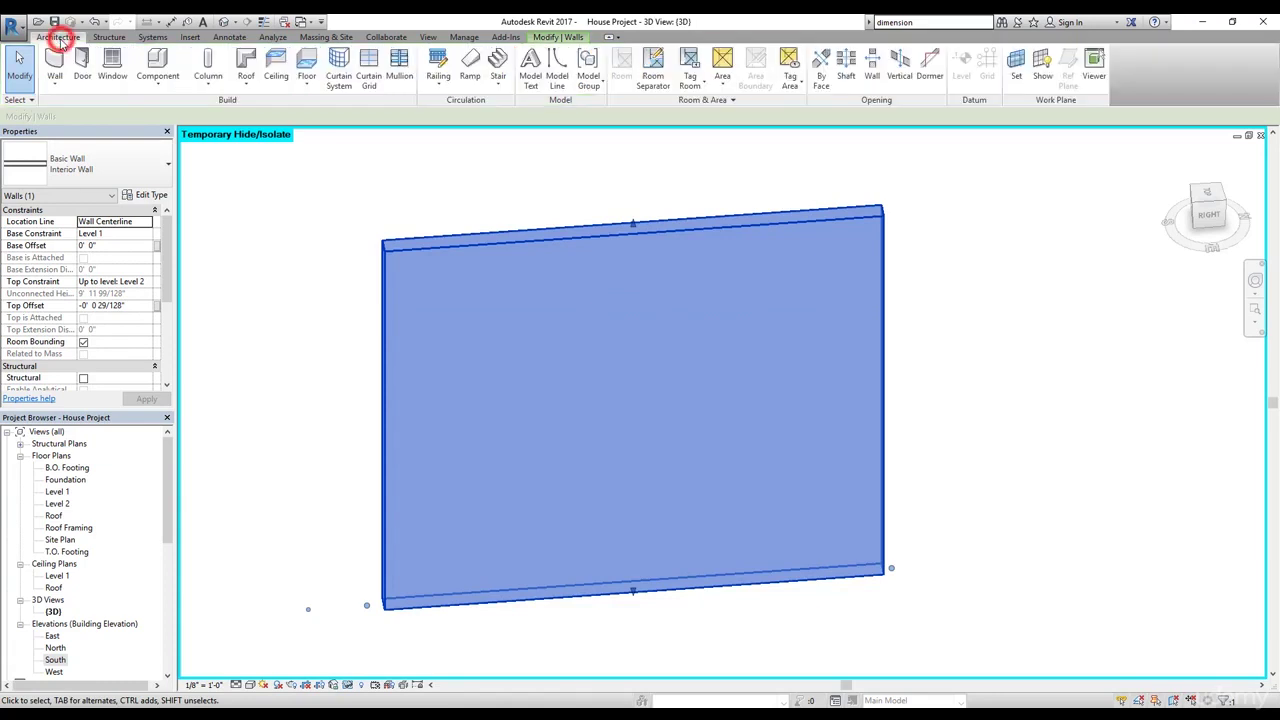
click(875, 70)
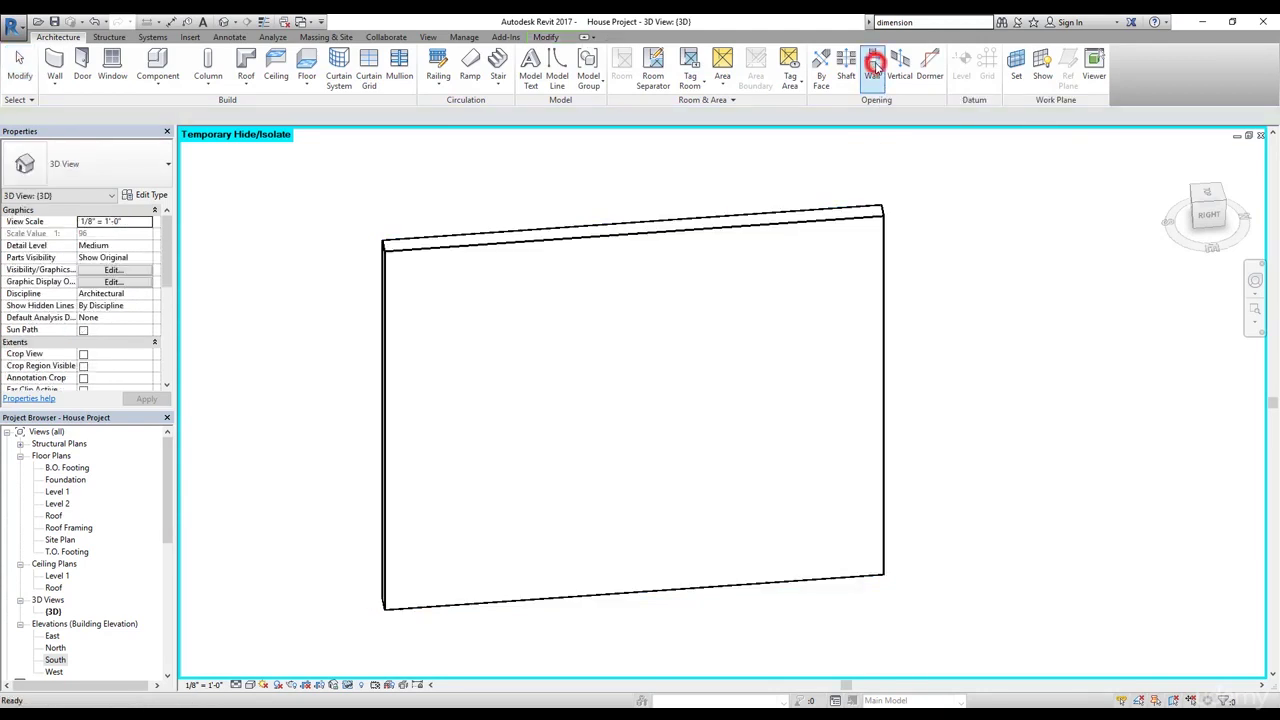
click(501, 244)
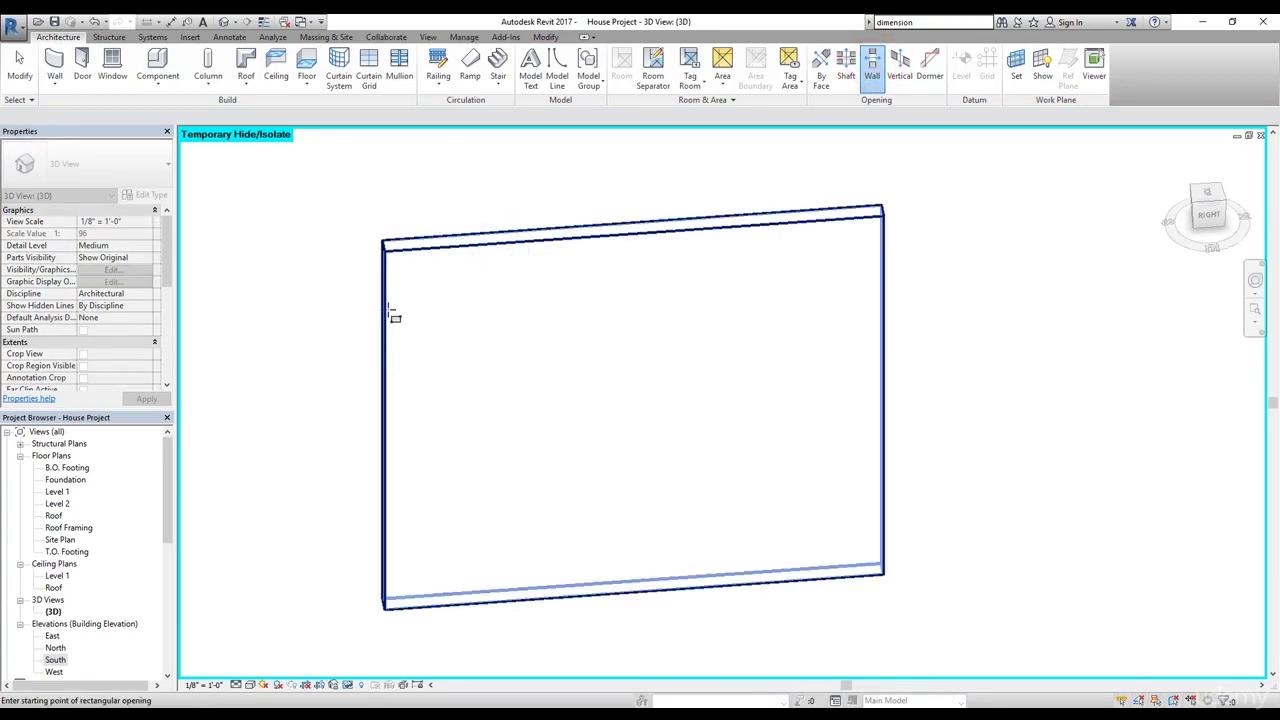
mouse_move(569, 397)
shift+middle_down()
mouse_move(511, 409)
mouse_move(584, 431)
mouse_move(580, 414)
shift+middle_up()
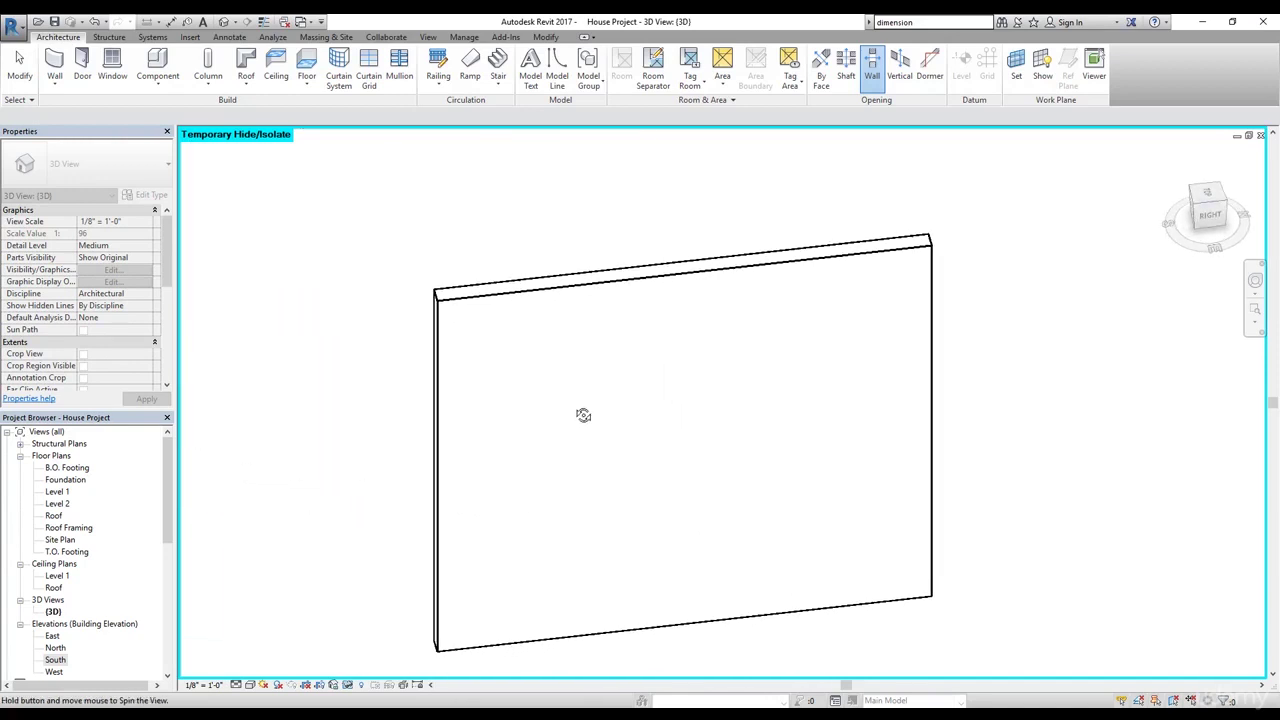
click(438, 361)
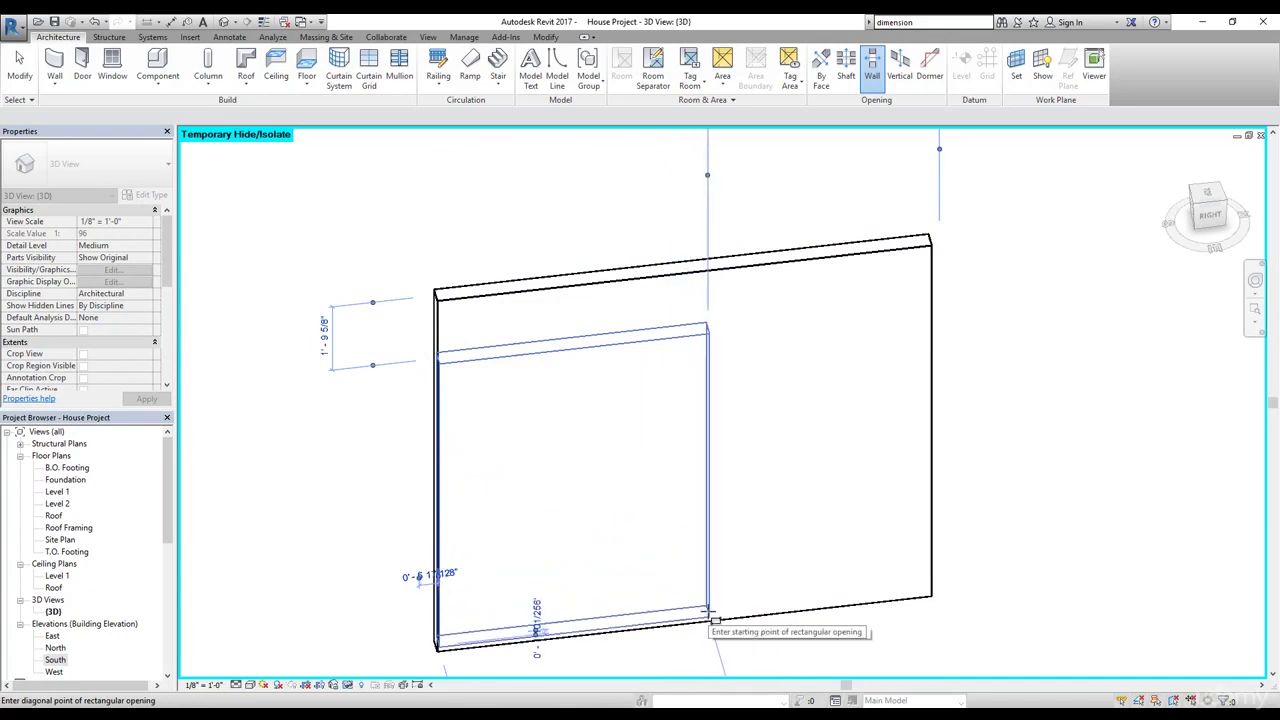
click(712, 629)
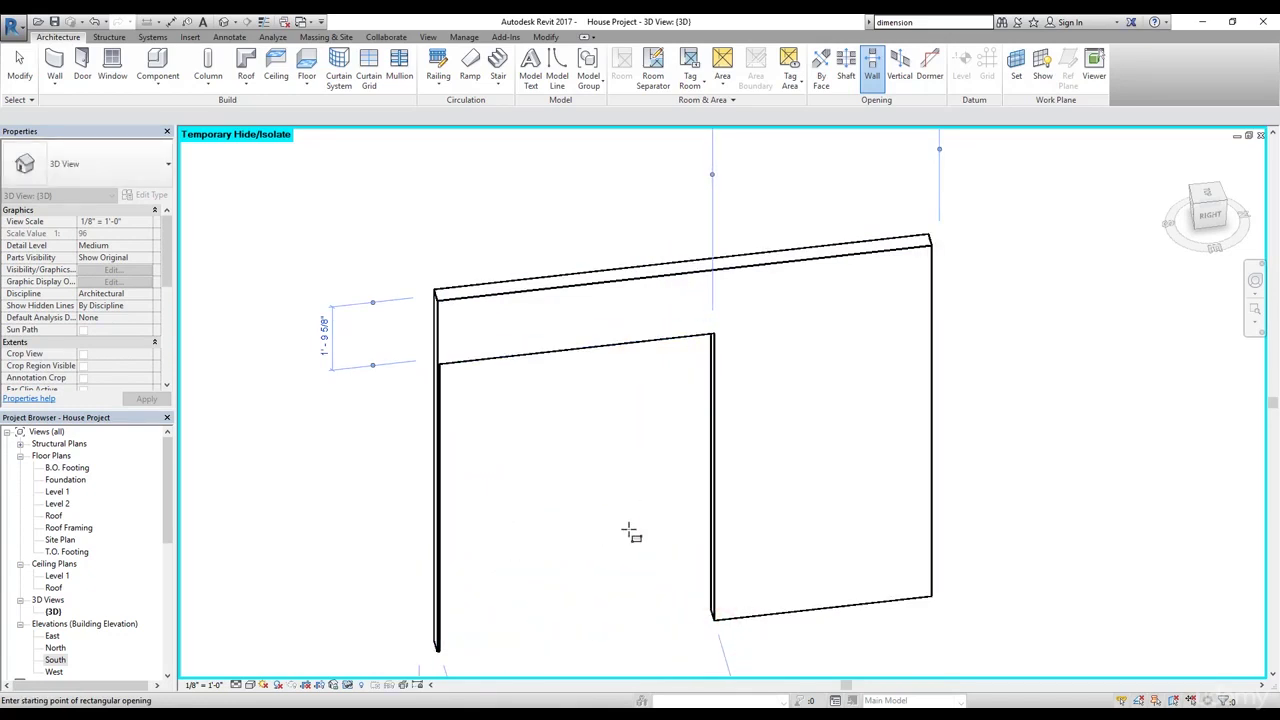
click(24, 72)
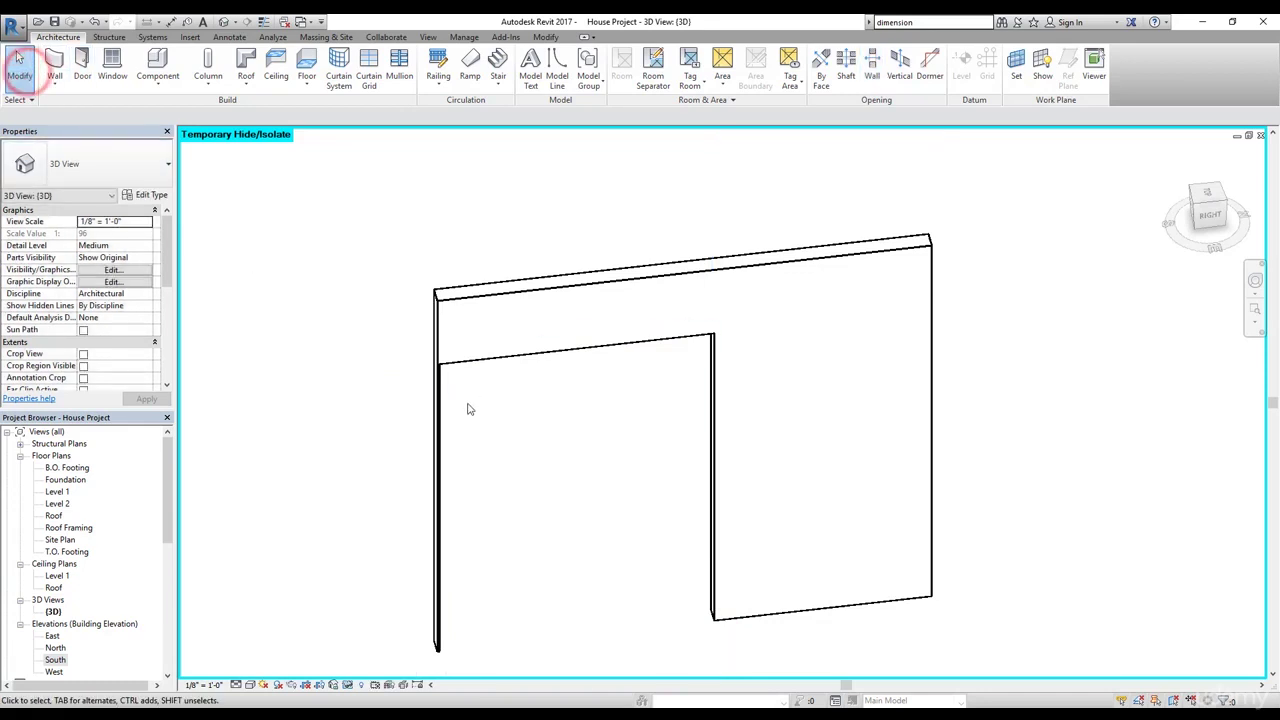
- Lower the opening's top edge to about 2'-9" below the wall top and widen it past the wall's end to about 6'-9"
click(518, 366)
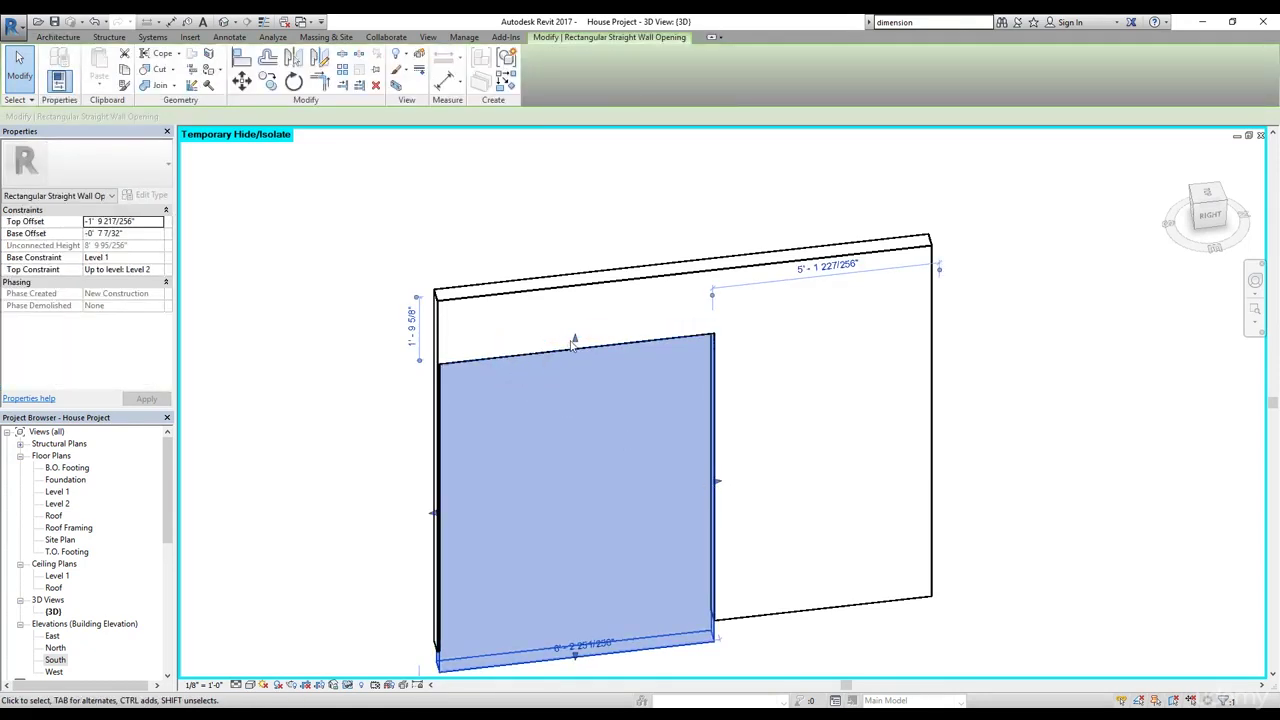
drag(573, 344, 580, 372)
drag(435, 533, 400, 533)
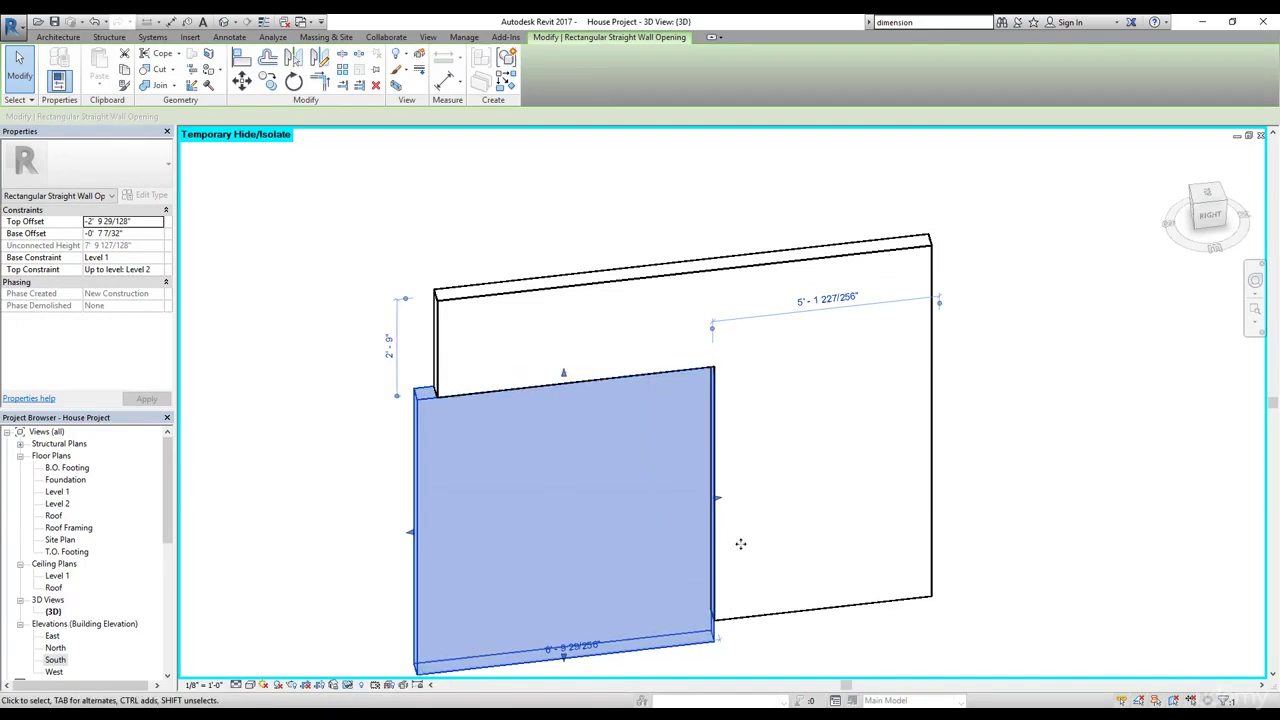
- Set the rectangular wall opening's width to 5'
scroll(694, 503, up, 5)
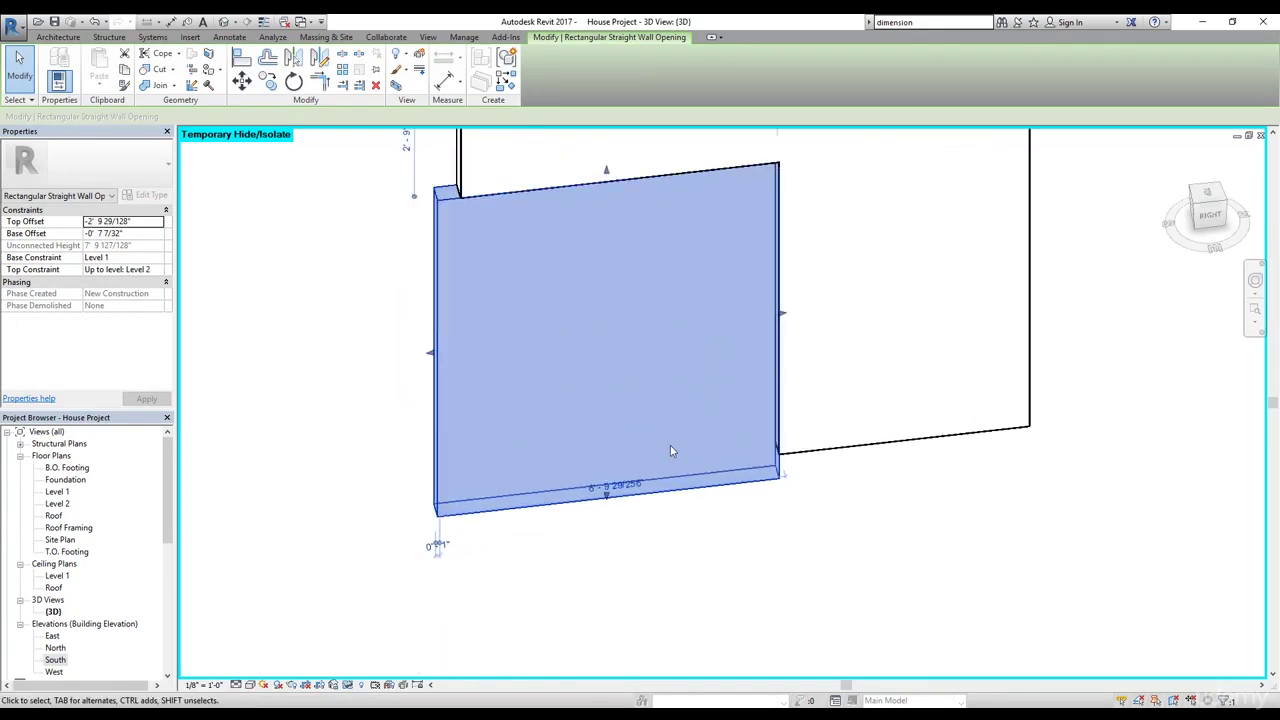
scroll(663, 452, down, 2)
mouse_move(771, 326)
middle_down()
mouse_move(680, 537)
mouse_move(749, 314)
middle_up()
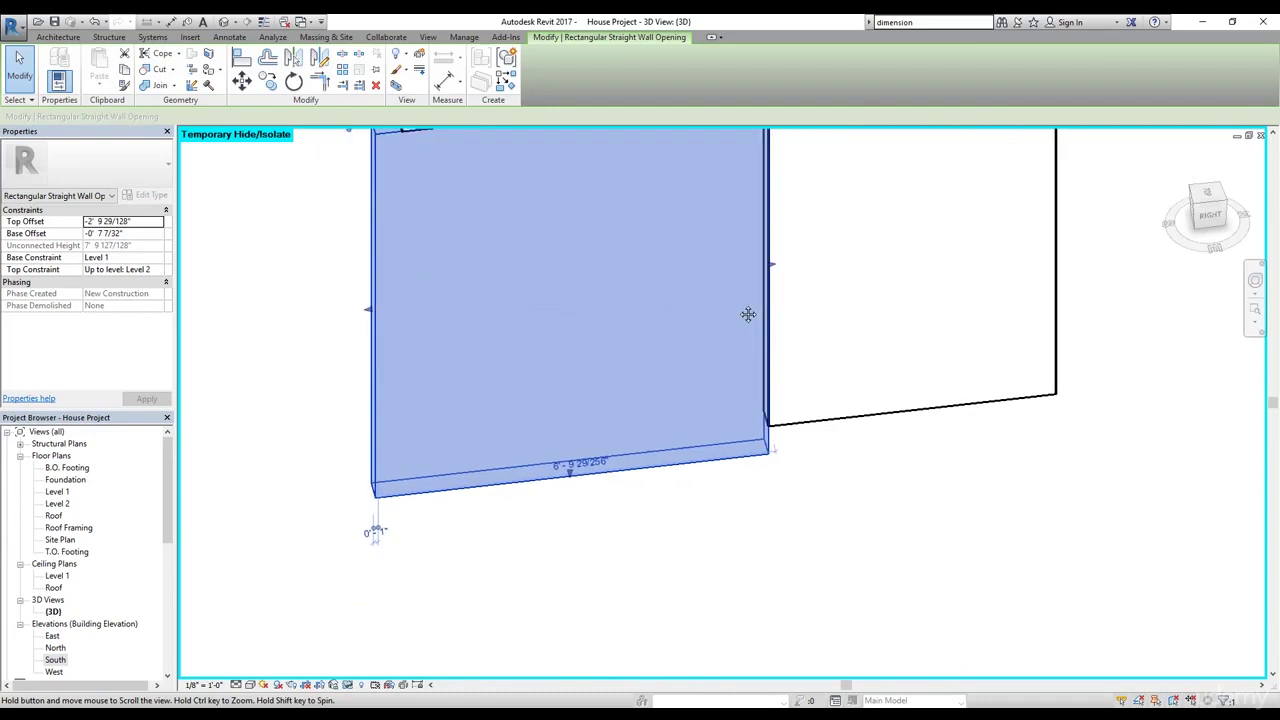
scroll(590, 468, up, 4)
click(597, 463)
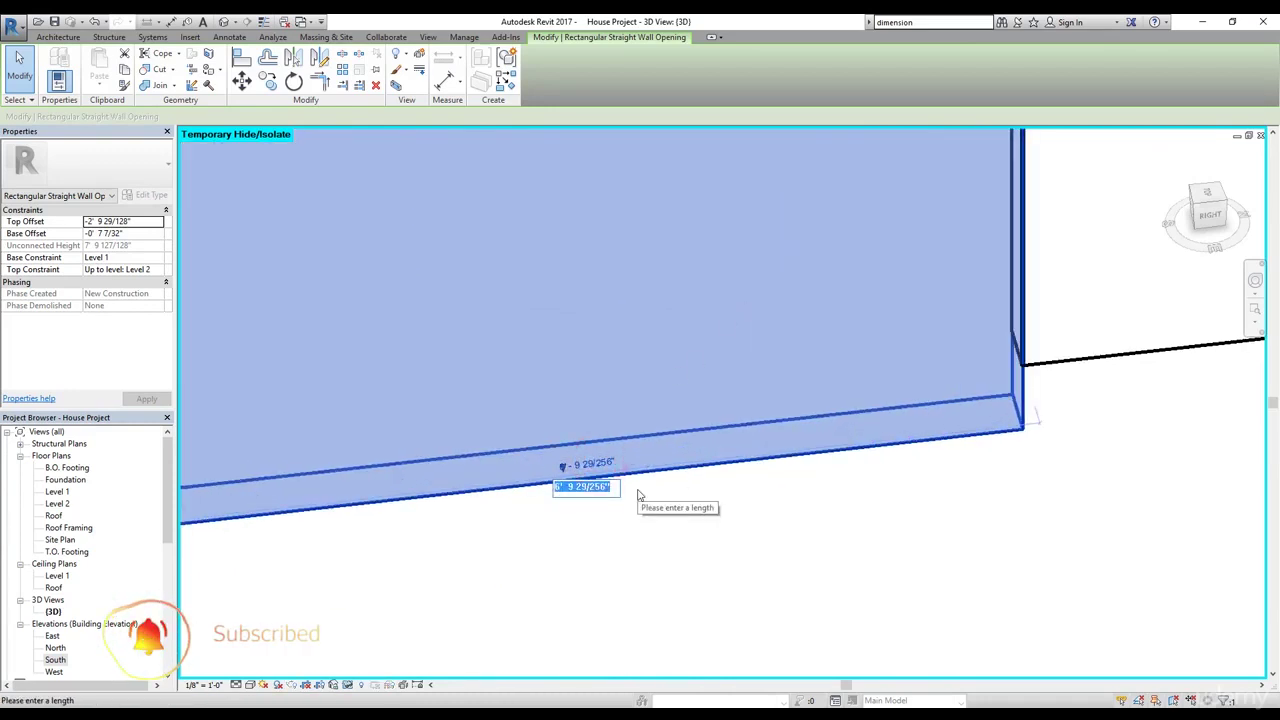
text(5)
key(Return)
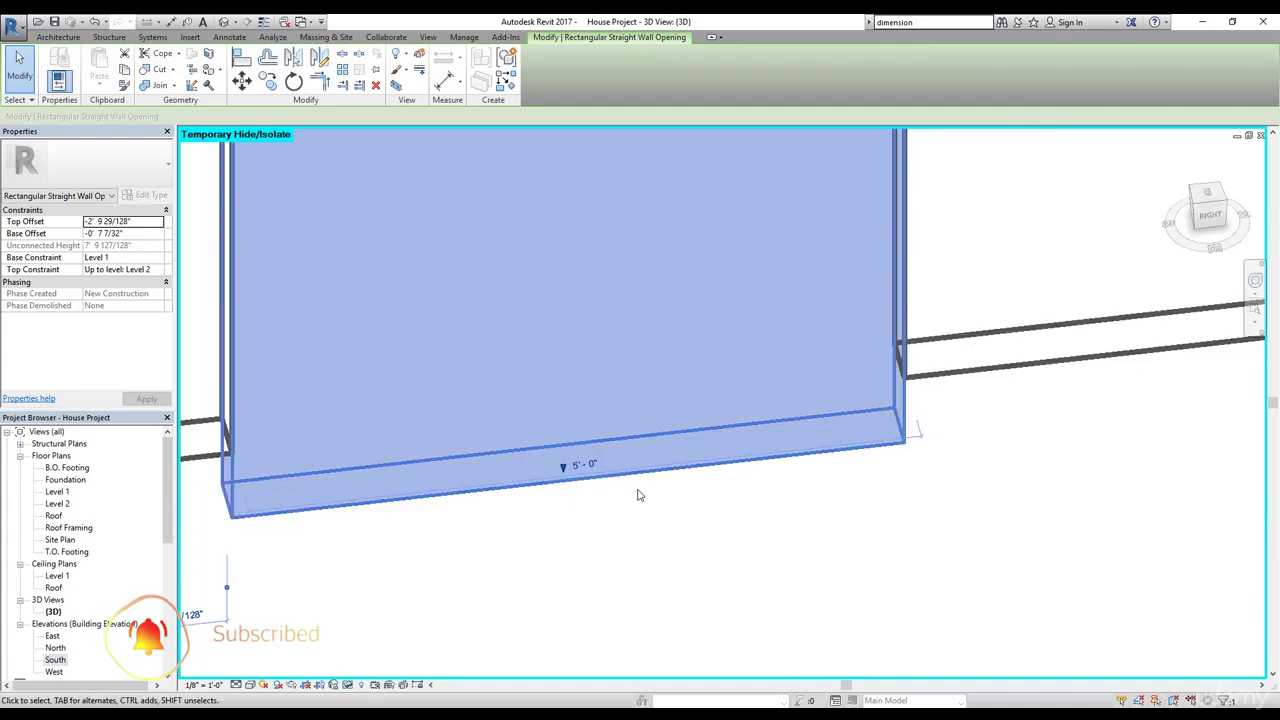
scroll(622, 463, down, 4)
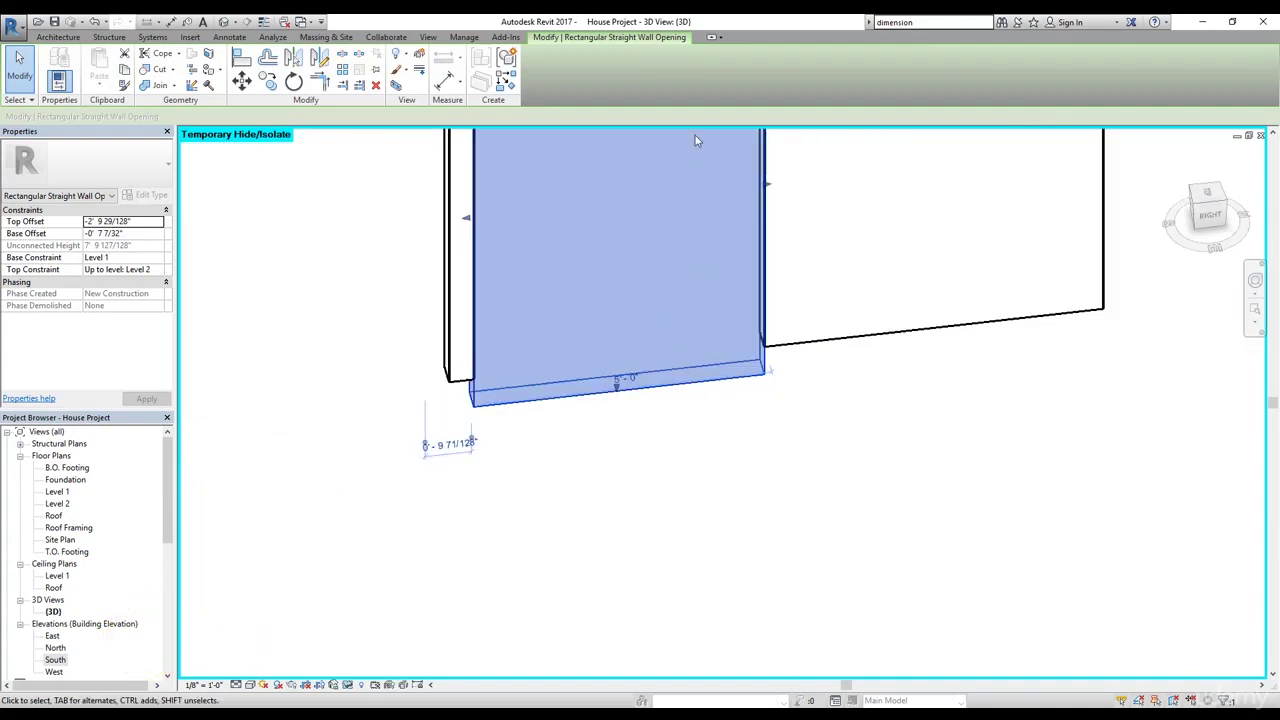
middle_drag(671, 286, 693, 473)
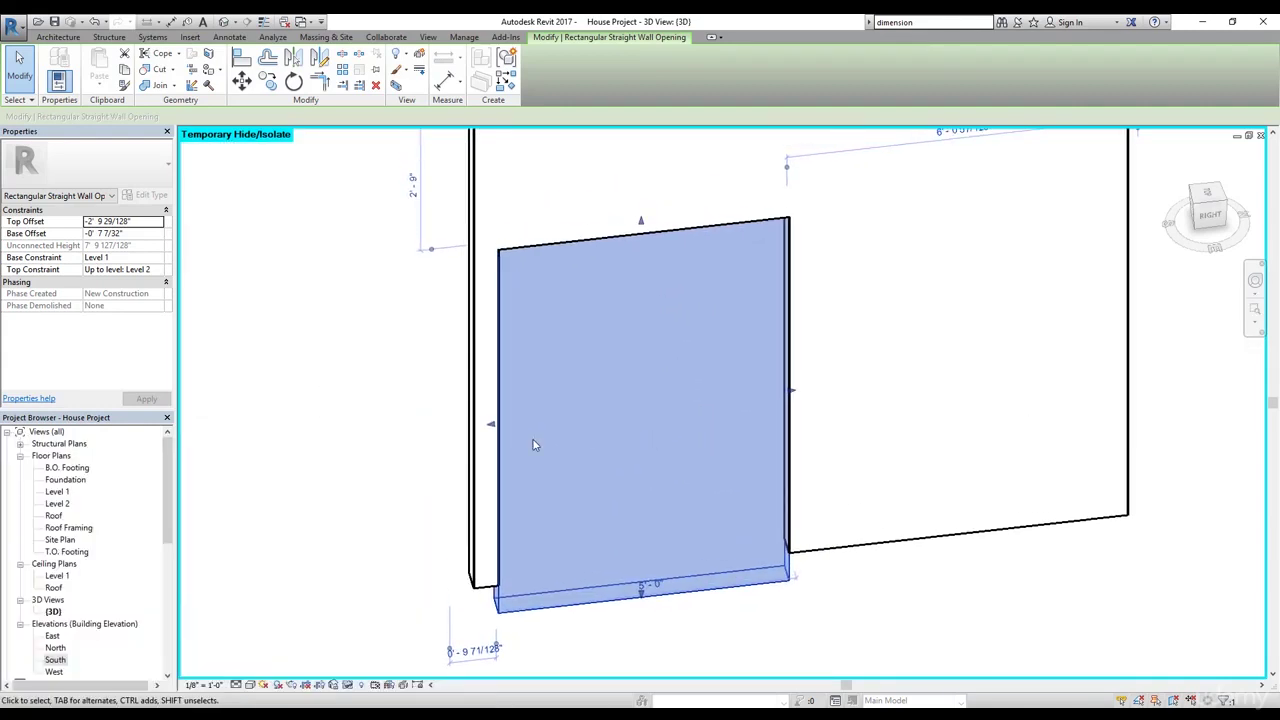
- Shift the 5' wide rectangular wall opening so its near edge sits 1'-6" from the wall's end
drag(491, 427, 454, 416)
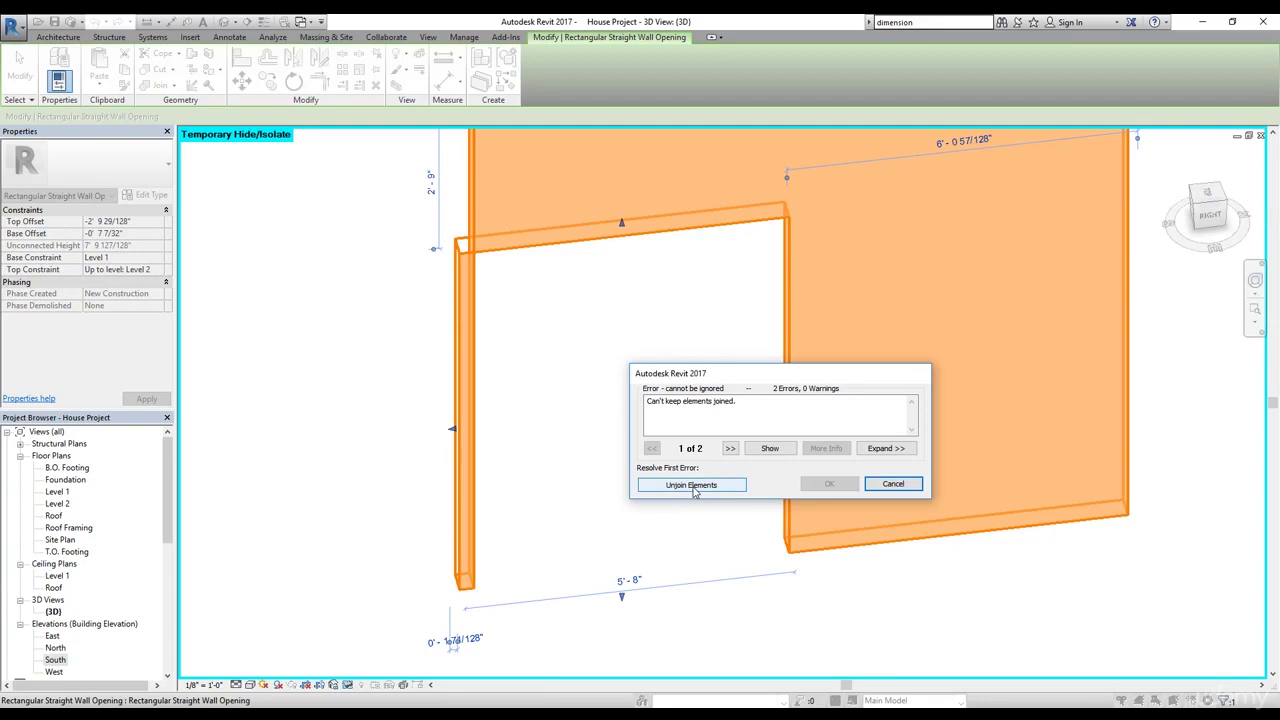
click(893, 484)
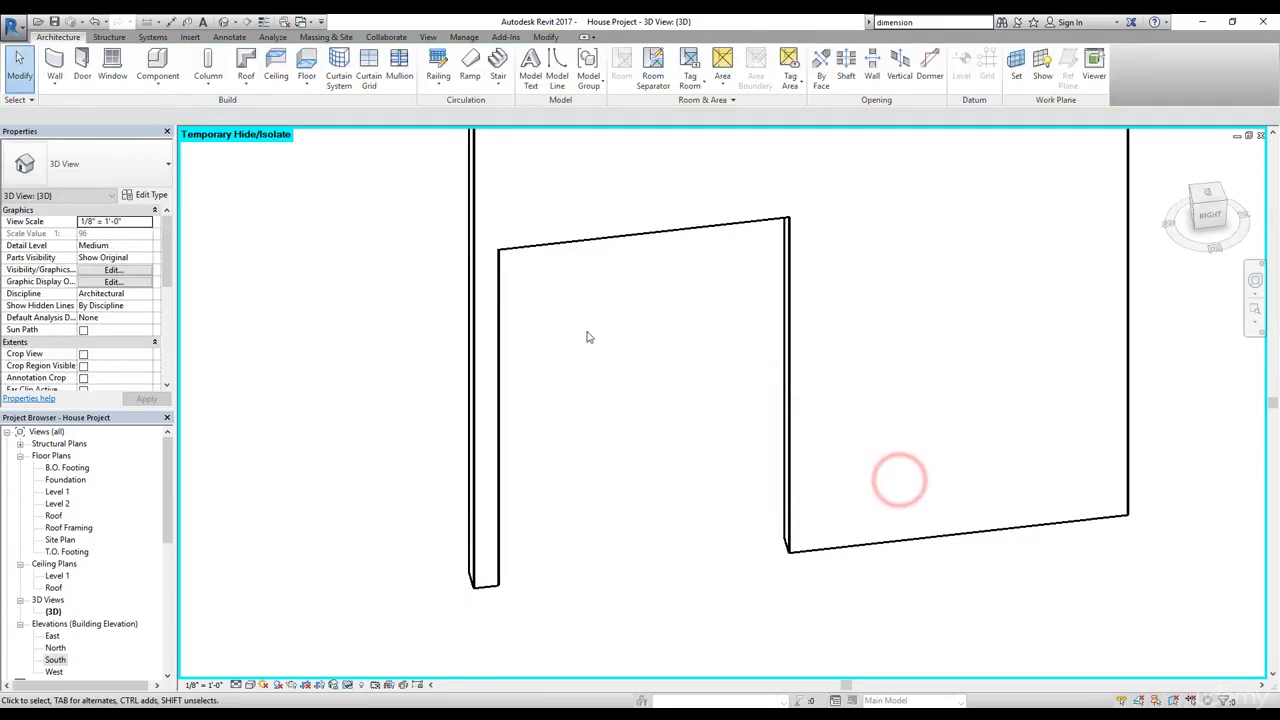
click(658, 240)
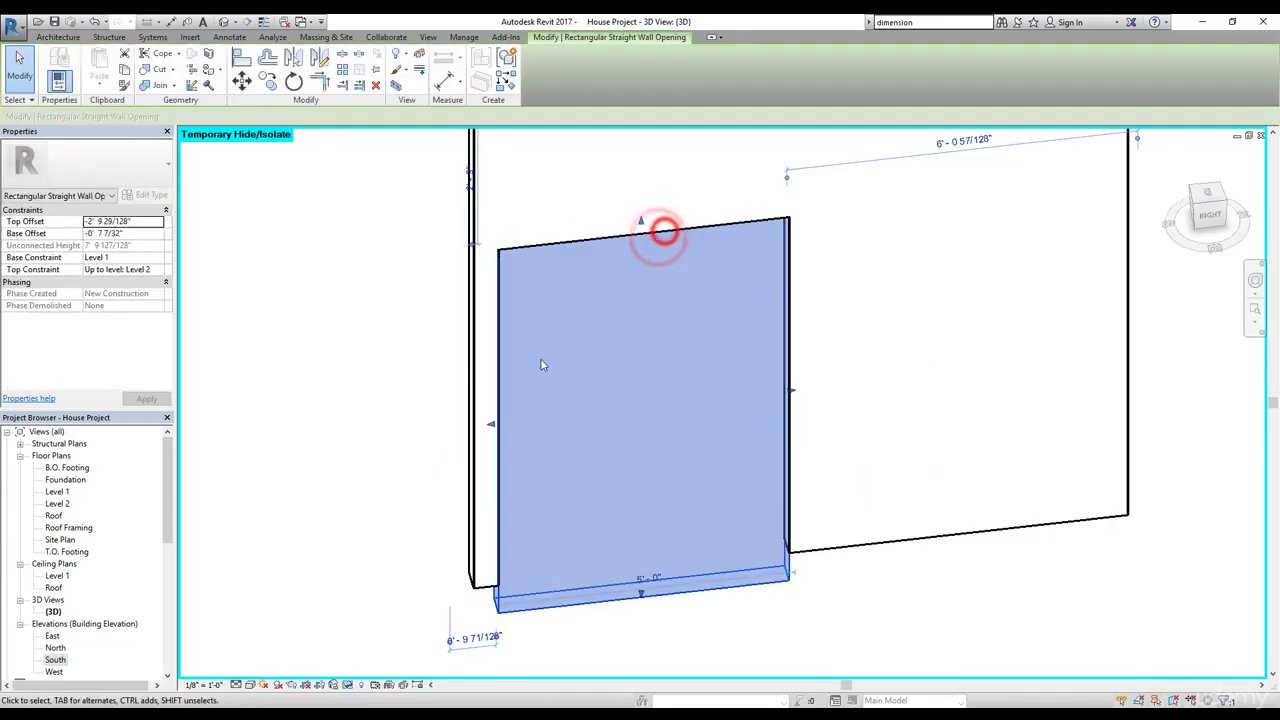
click(474, 637)
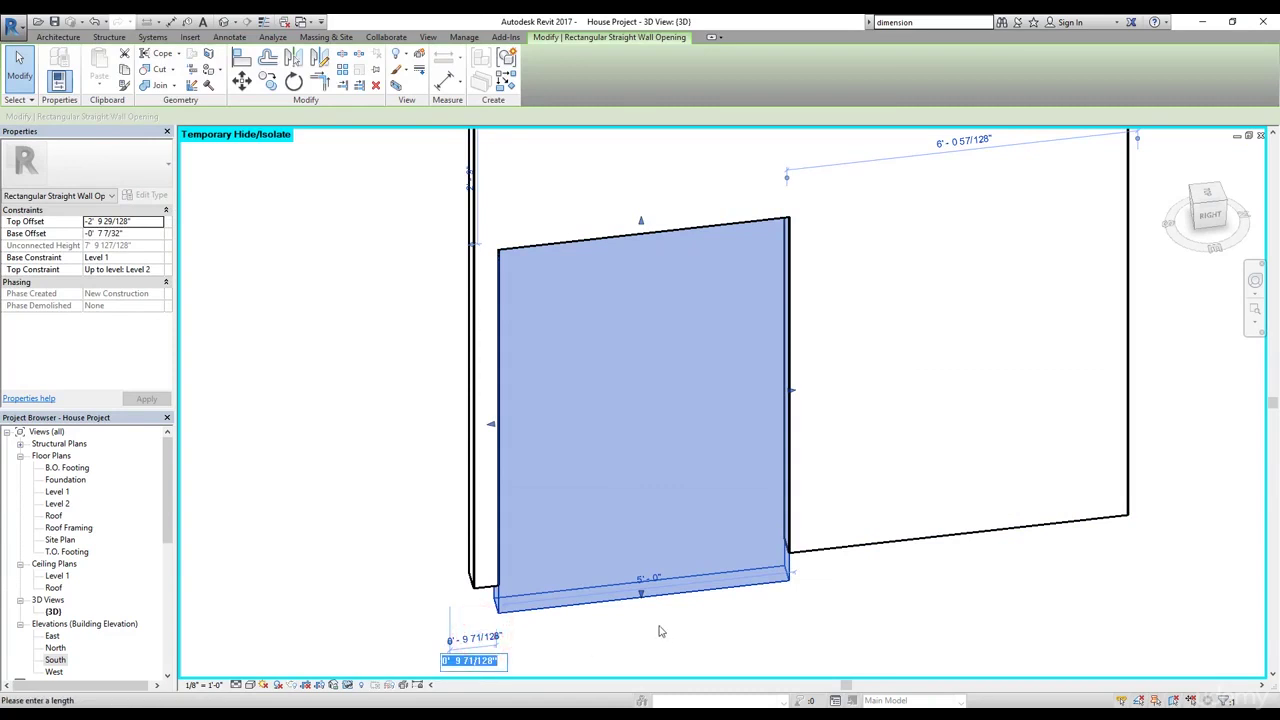
text(1.5)
key(Return)
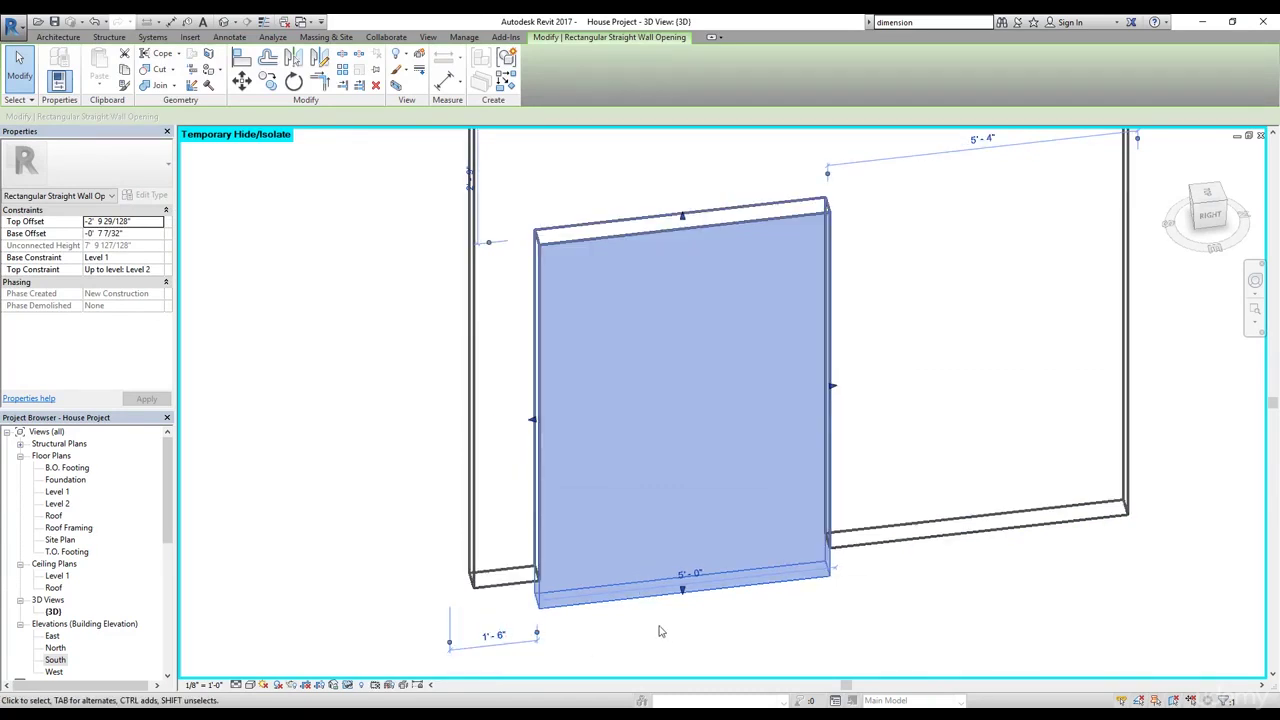
click(922, 436)
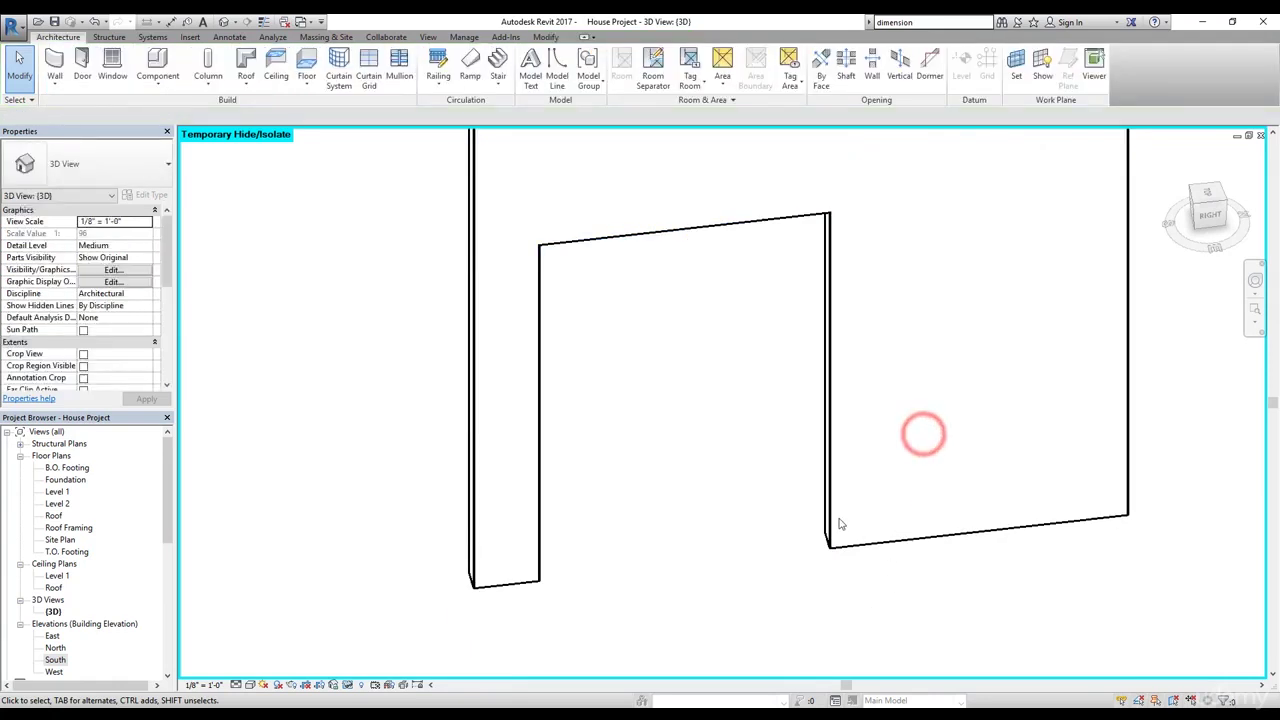
- Reset the temporary isolation so the rest of the house shows again in the 3D view
scroll(715, 491, down, 1)
scroll(715, 491, down, 1)
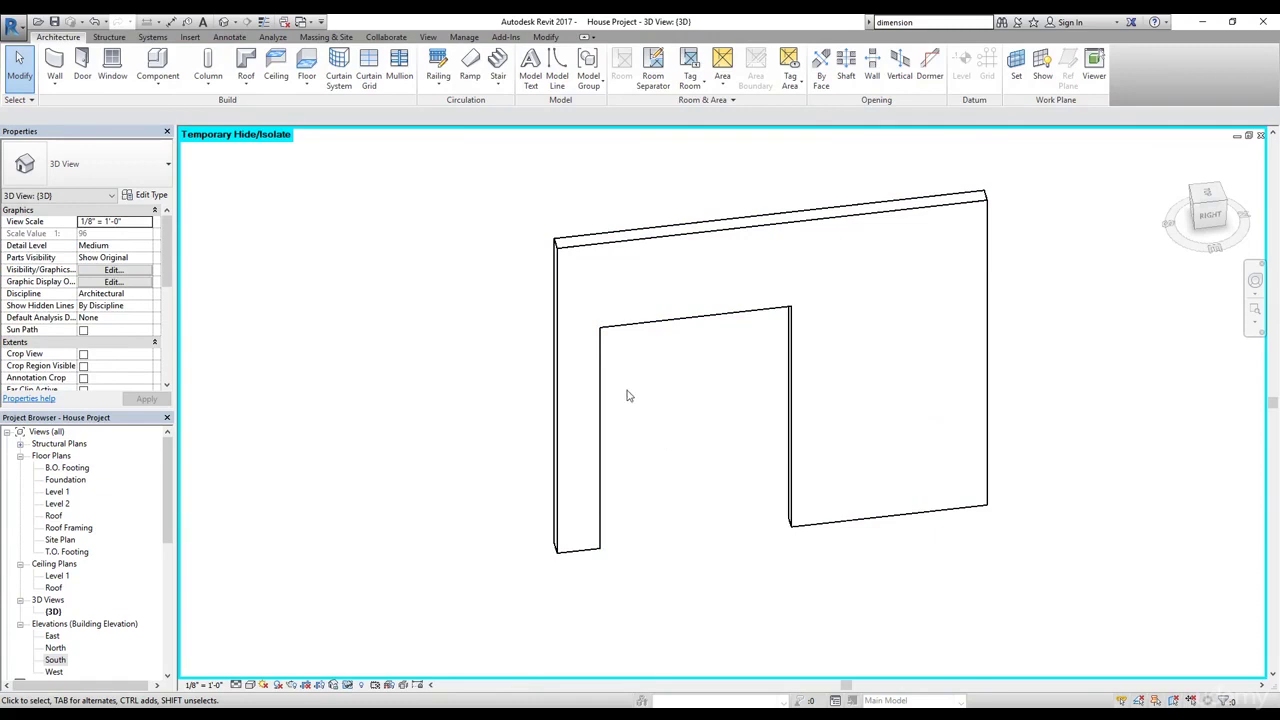
click(349, 685)
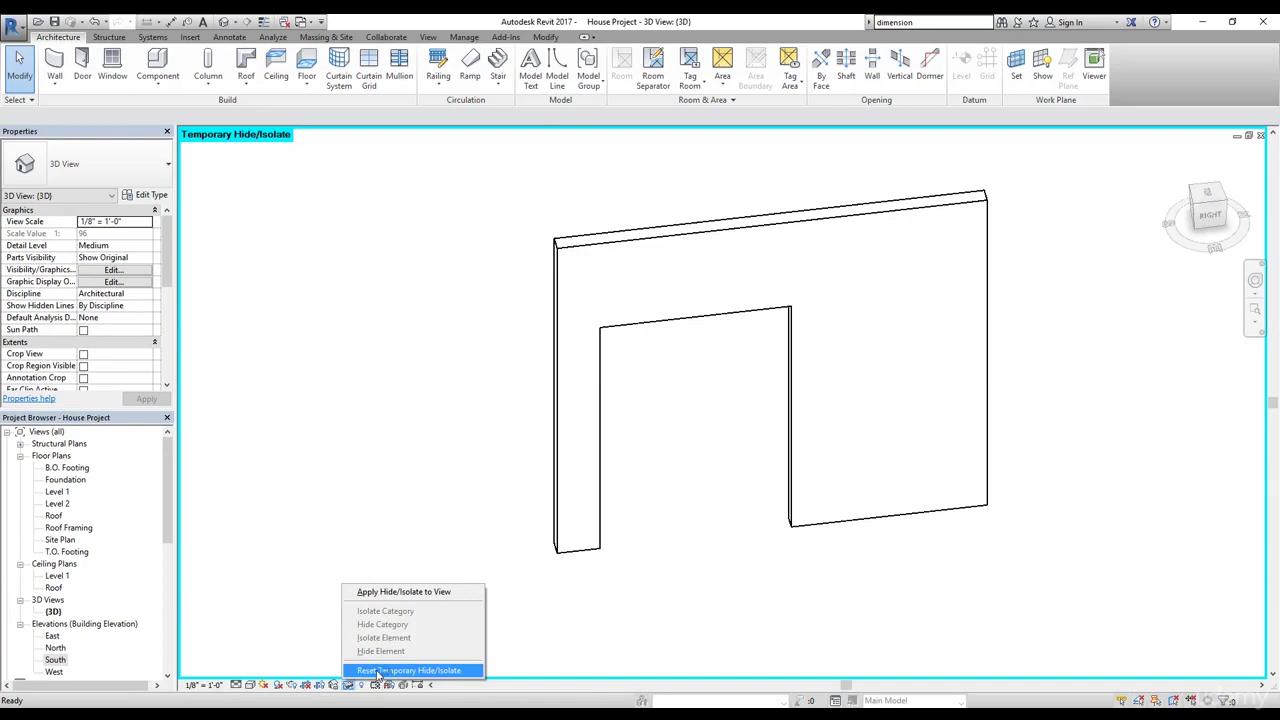
click(417, 671)
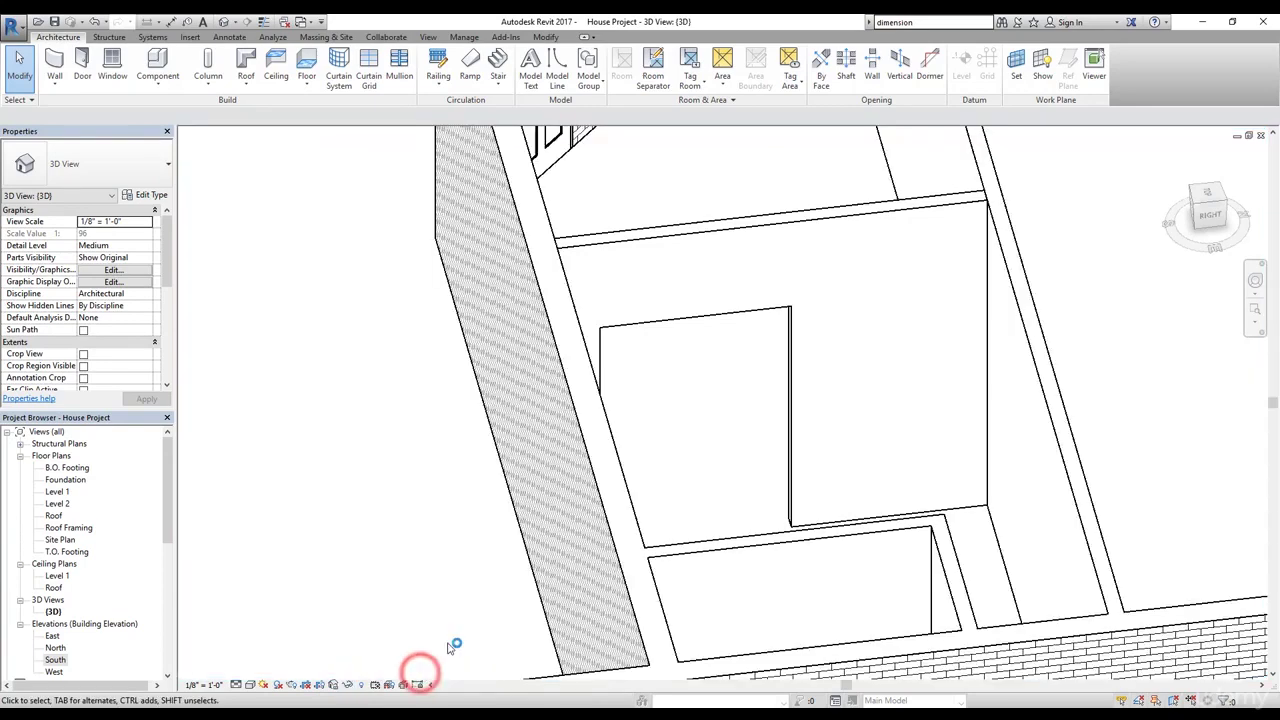
- Examine the partition's opening and the neighbouring rooms of the house model from several sides
scroll(586, 523, up, 3)
shift+middle_drag(691, 490, 560, 551)
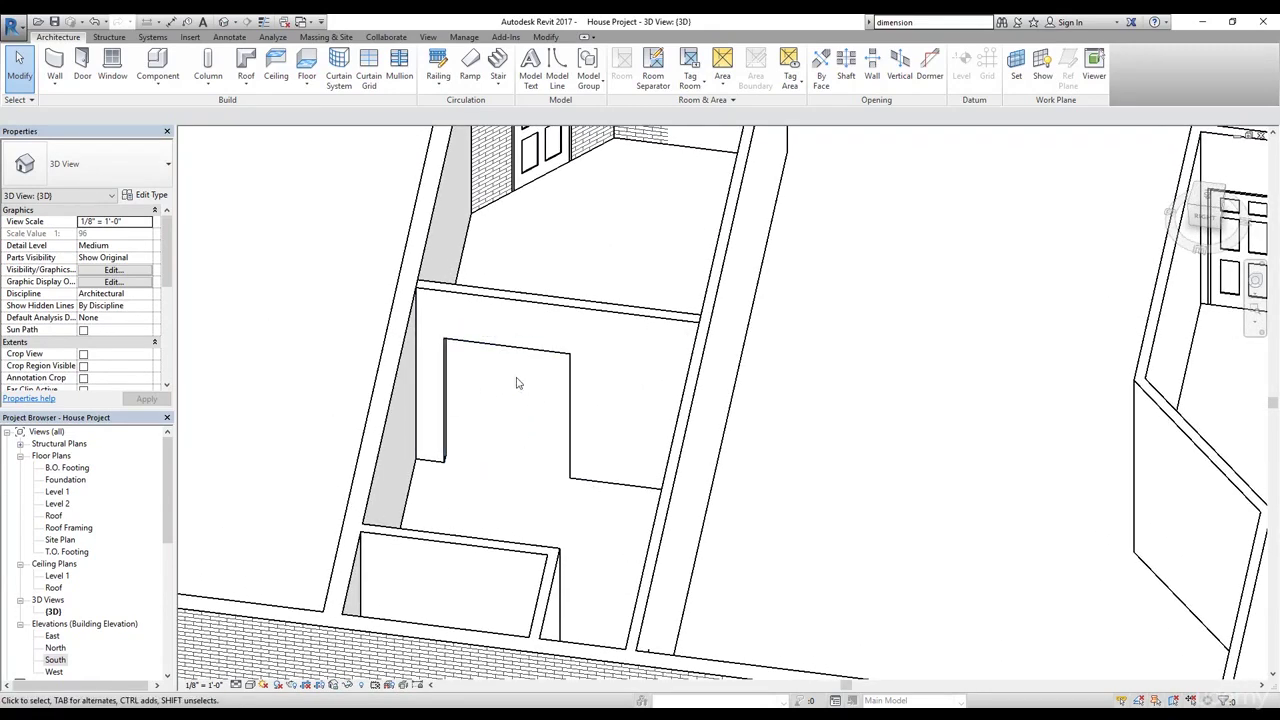
middle_drag(591, 224, 614, 277)
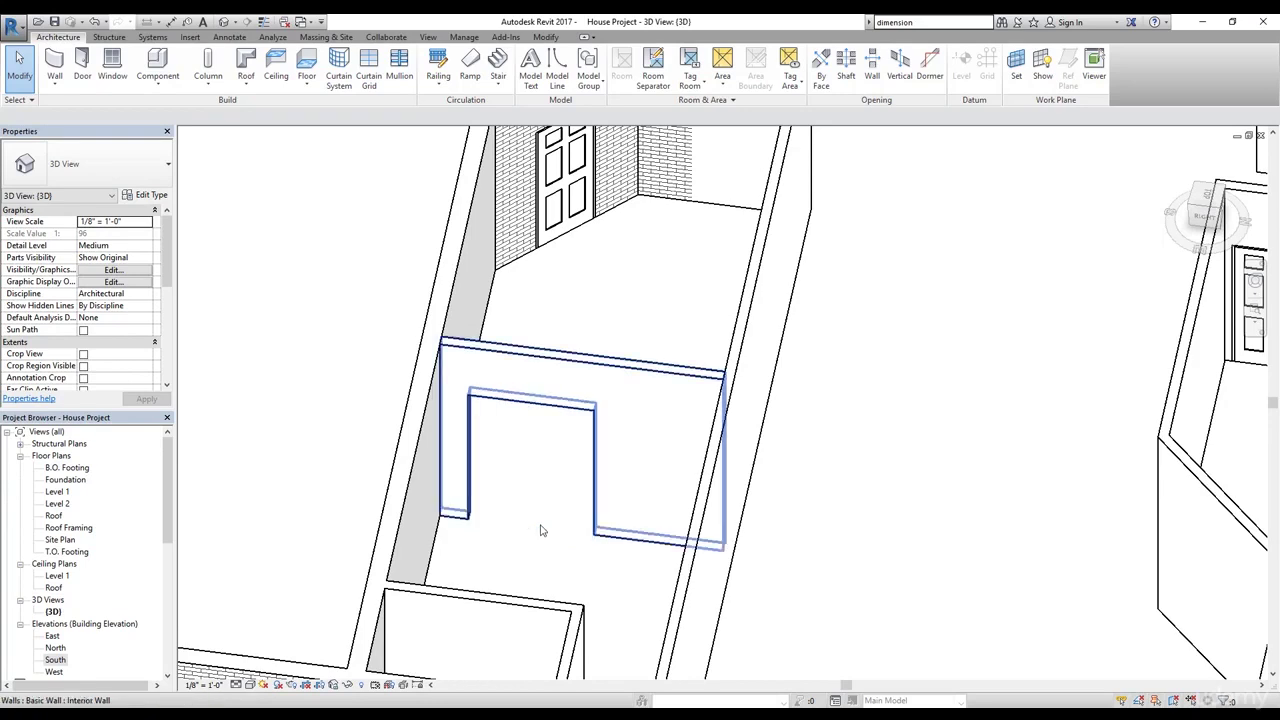
scroll(580, 449, down, 3)
middle_drag(580, 449, 574, 374)
scroll(548, 318, up, 2)
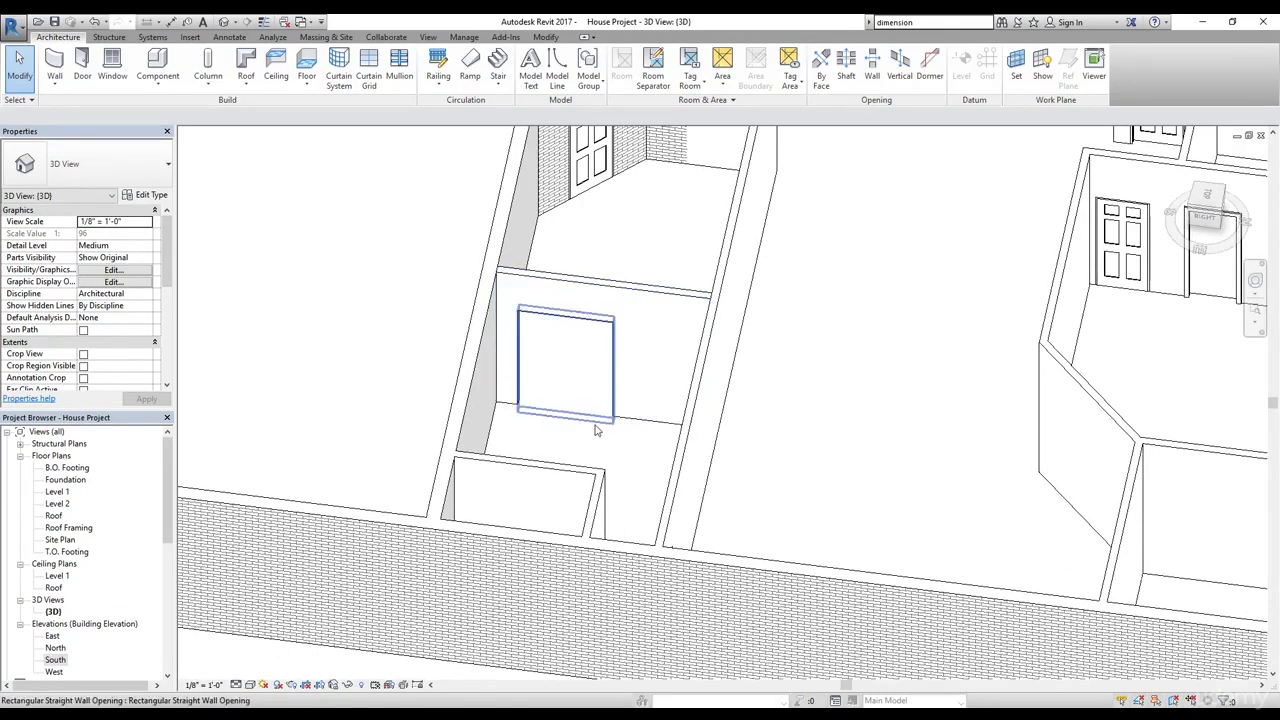
mouse_move(610, 509)
shift+middle_down()
mouse_move(460, 529)
mouse_move(471, 349)
mouse_move(634, 571)
mouse_move(553, 589)
mouse_move(480, 560)
mouse_move(423, 600)
mouse_move(662, 352)
mouse_move(623, 609)
mouse_move(468, 499)
shift+middle_up()
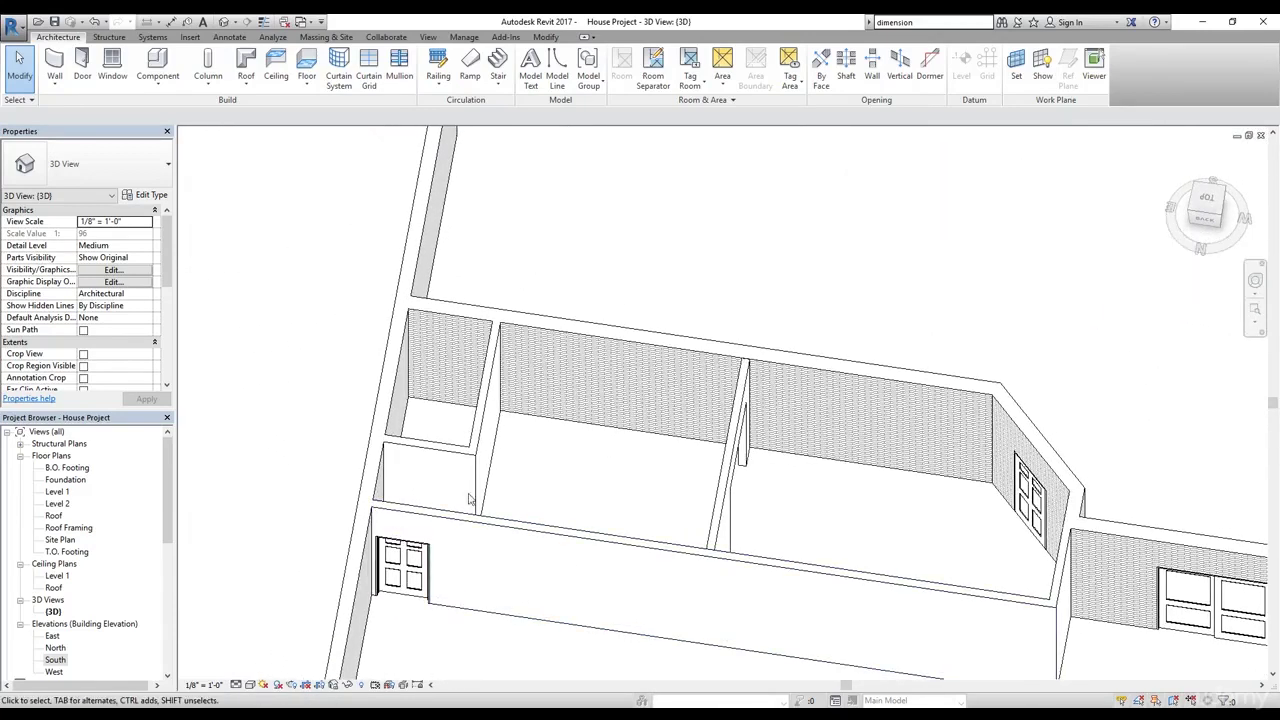
- In the Level 1 floor plan, place a Single-Flush 30" x 80" door in the small corner room's upper wall, swinging inward beside the exterior wall
double_click(57, 492)
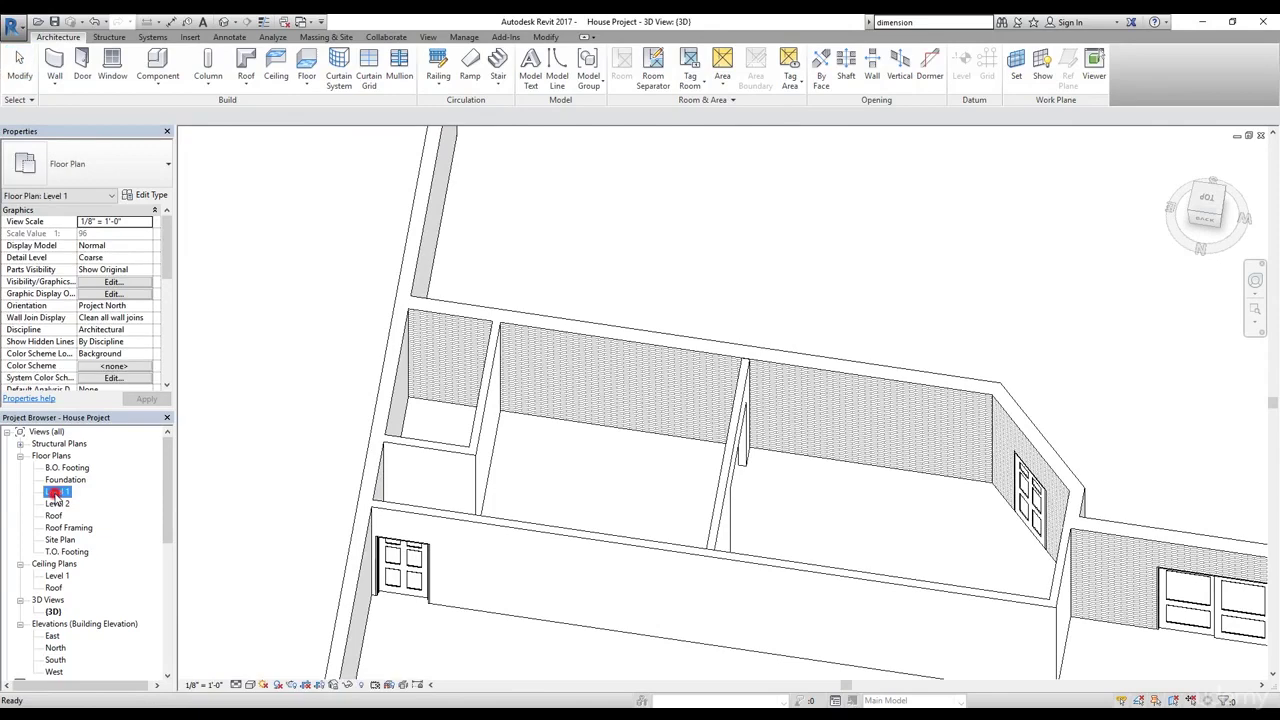
scroll(855, 442, up, 3)
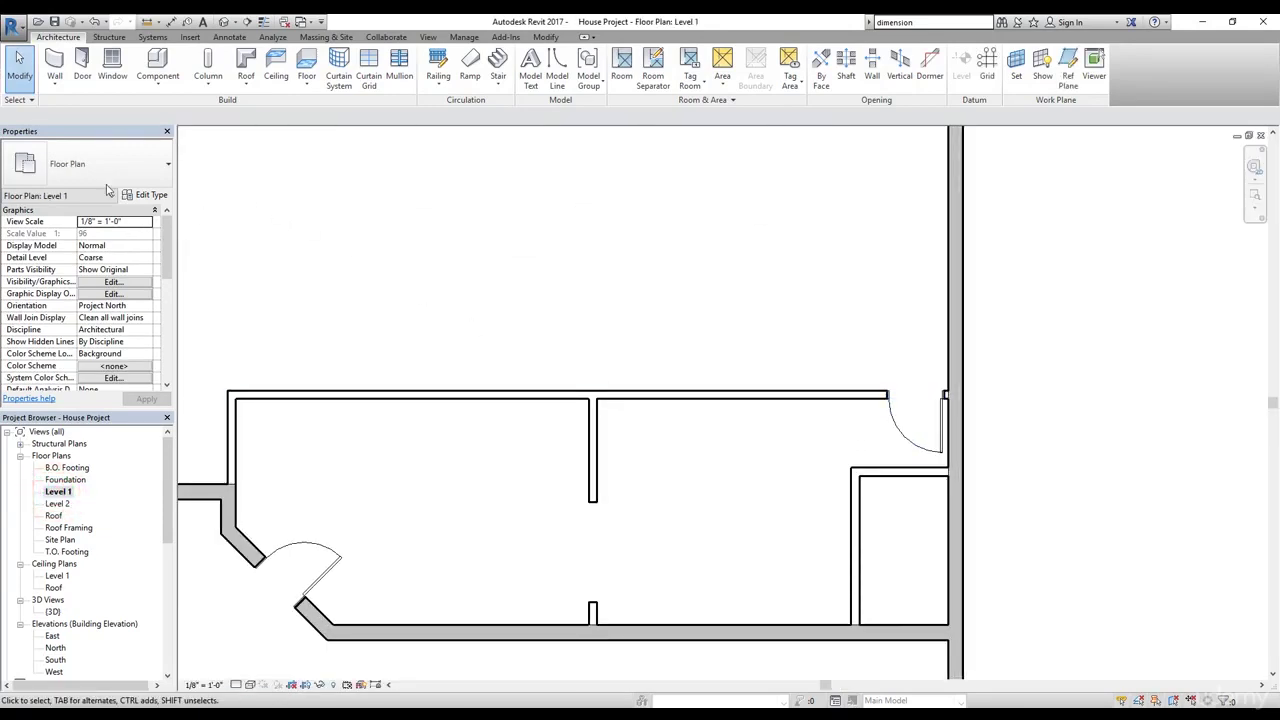
click(79, 64)
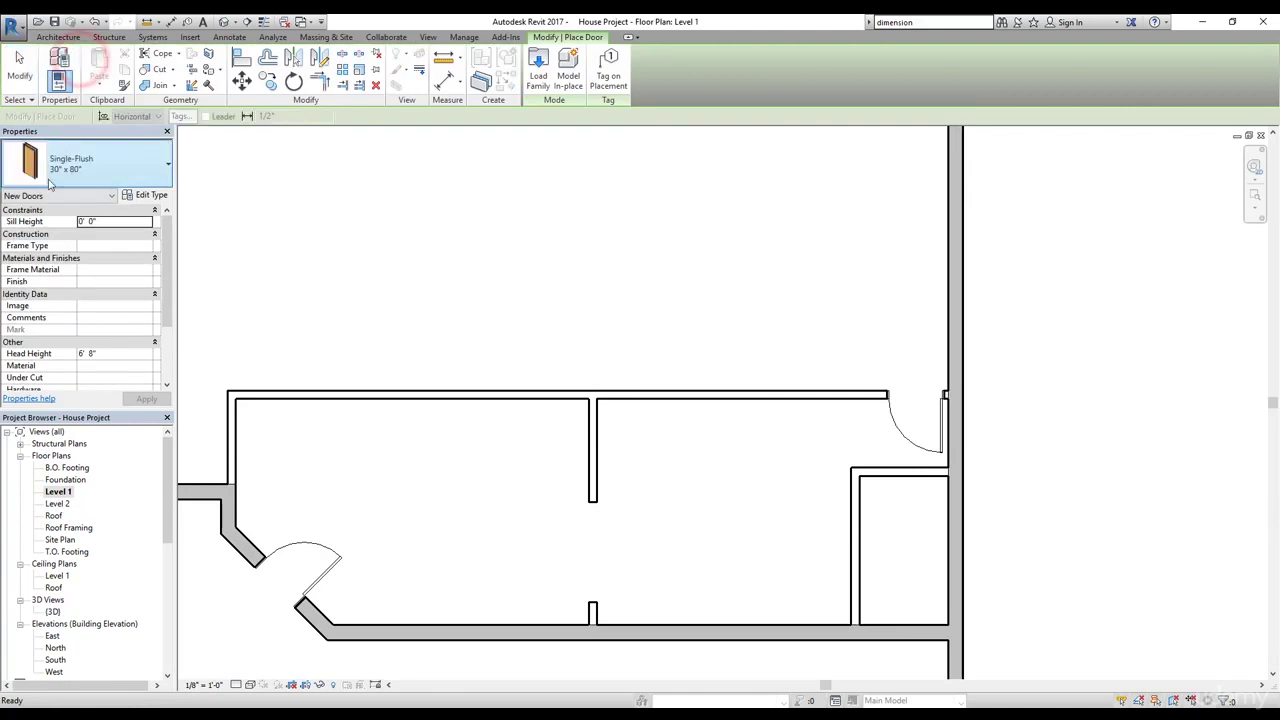
click(88, 168)
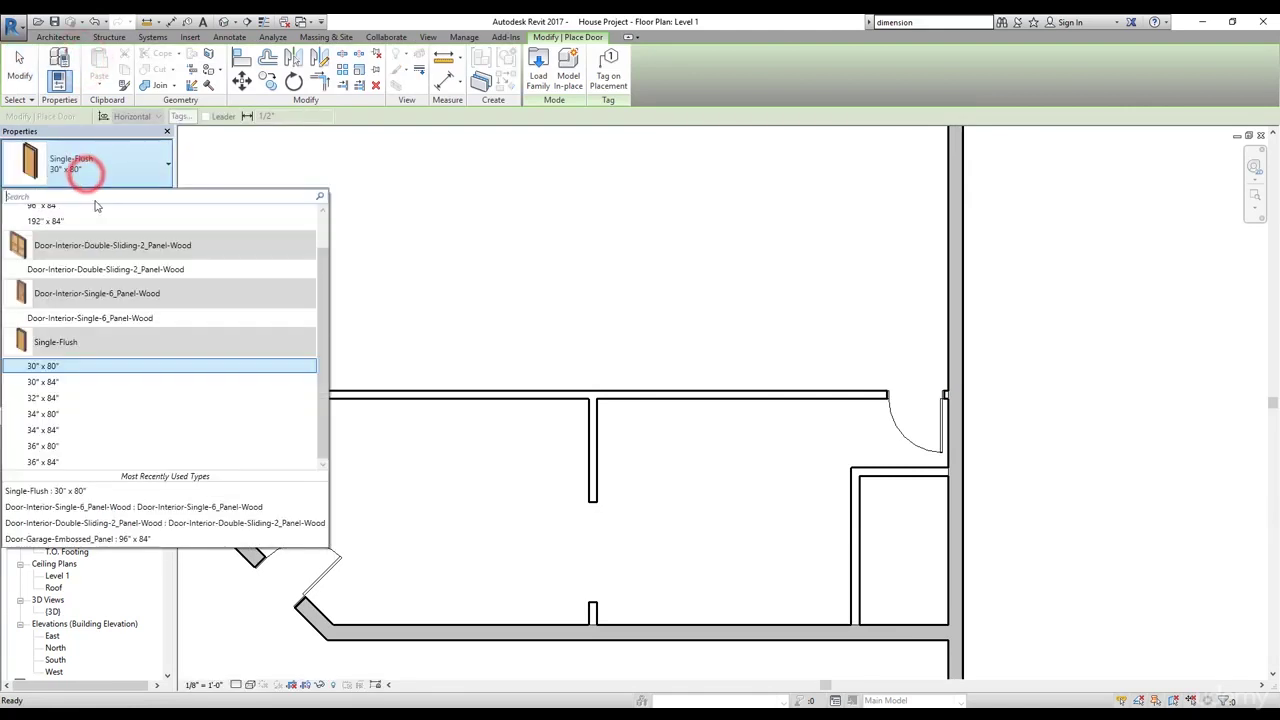
click(44, 369)
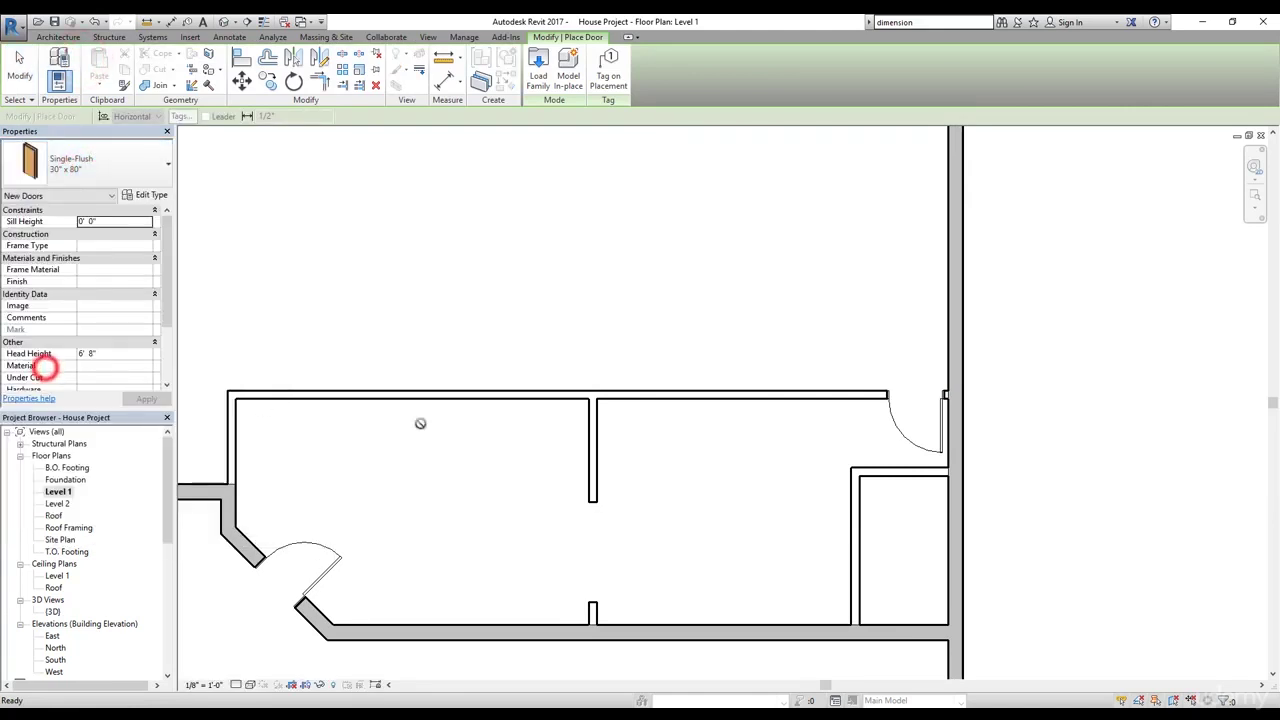
click(918, 480)
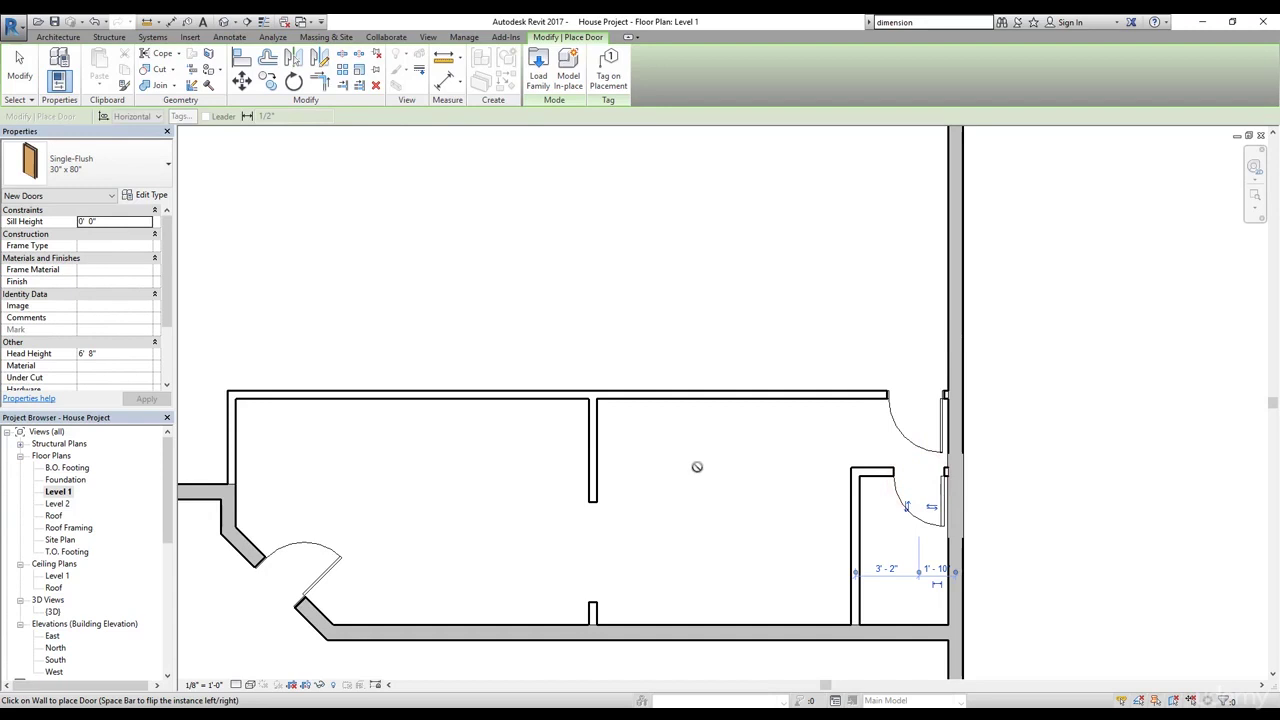
scroll(643, 437, down, 5)
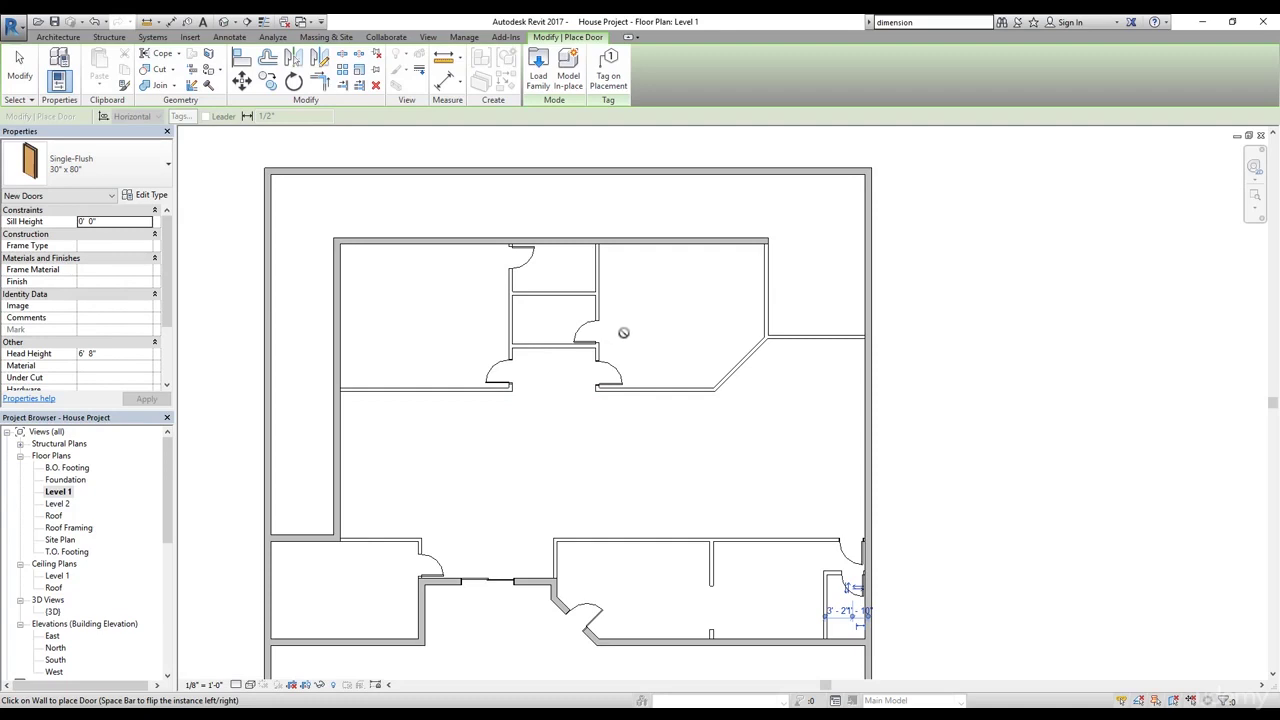
key(Escape)
key(Escape)
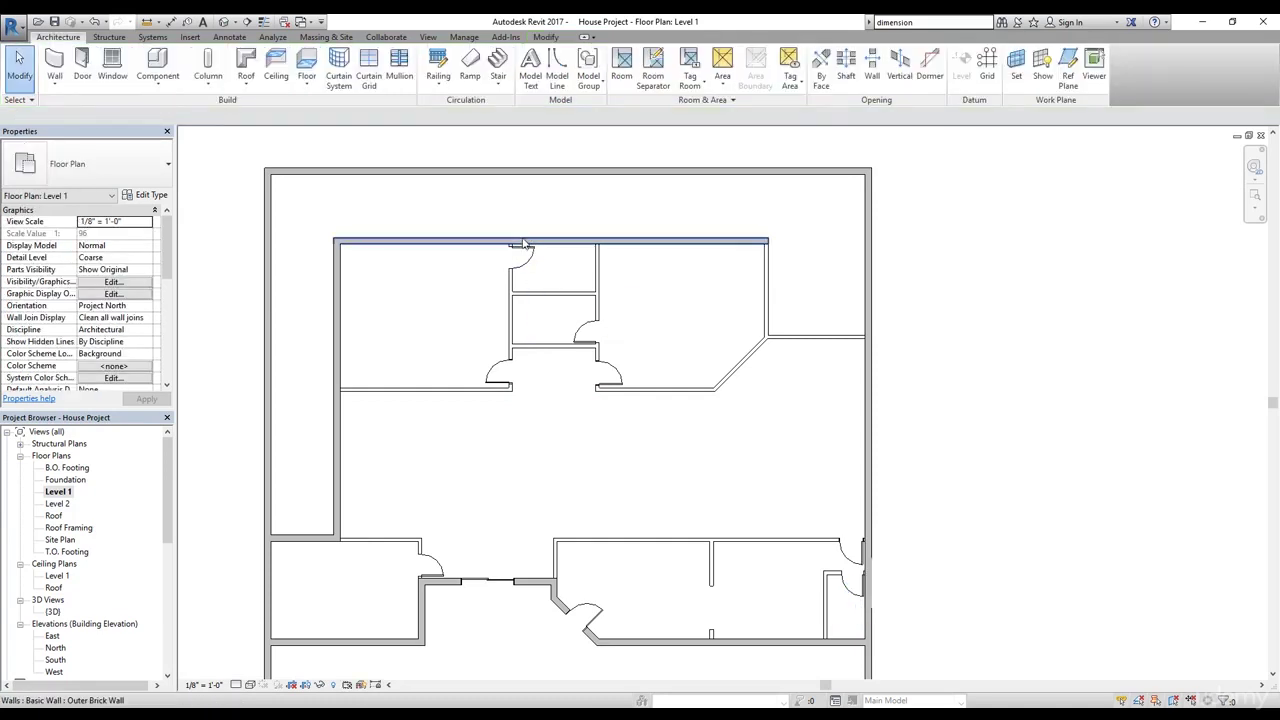
- Reference the upper small room's door offset from its jamb to the exterior wall's inner face, and set it to 0'-4 1/2"
scroll(530, 232, up, 3)
scroll(530, 232, up, 4)
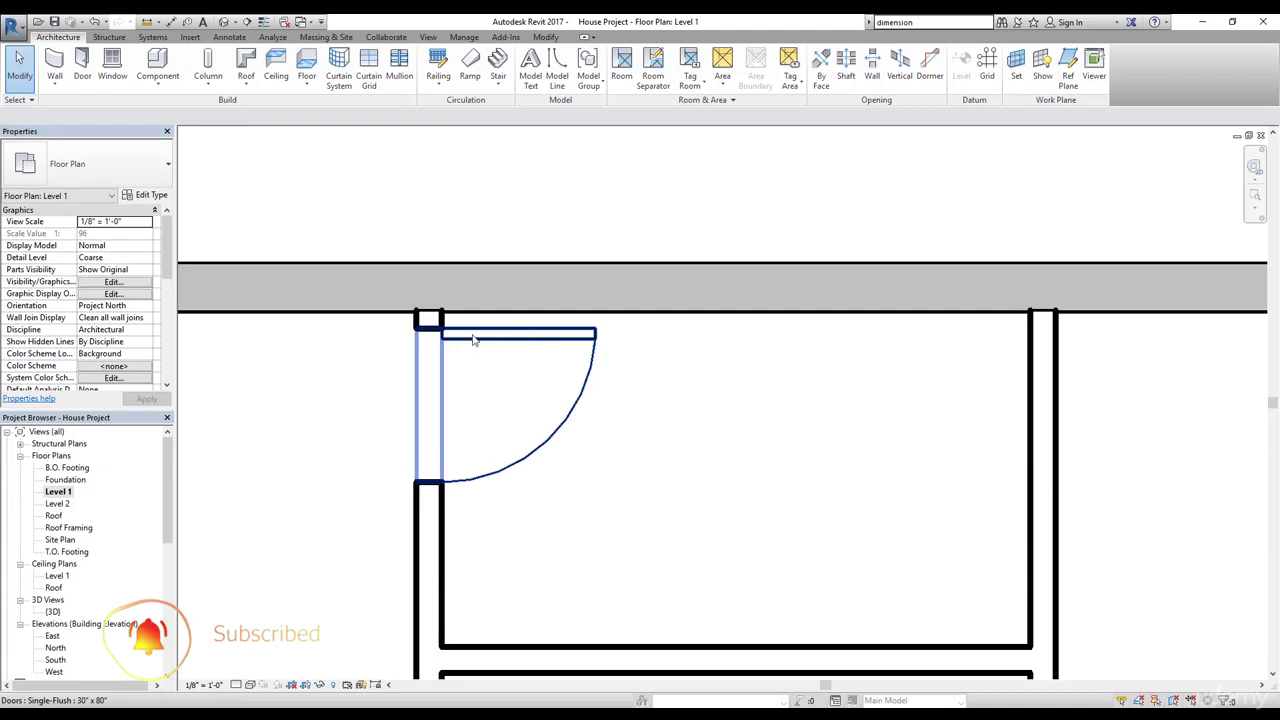
click(464, 337)
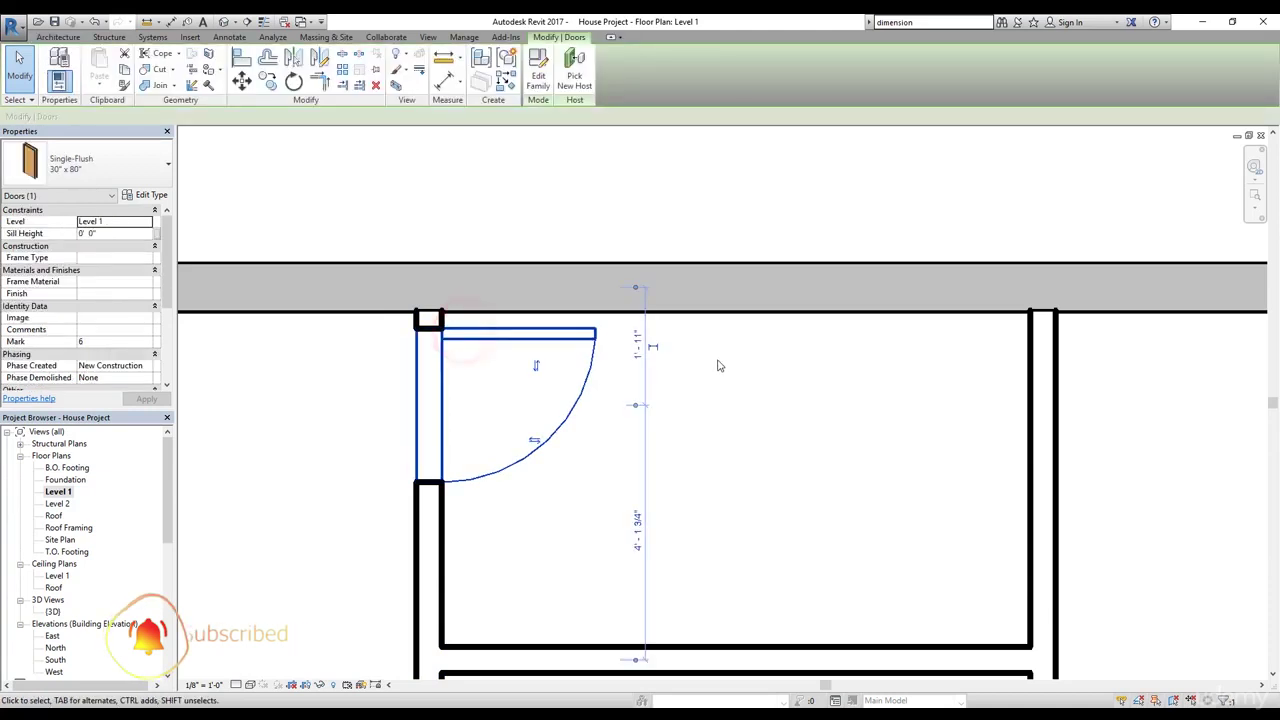
scroll(602, 352, up, 1)
scroll(600, 355, up, 1)
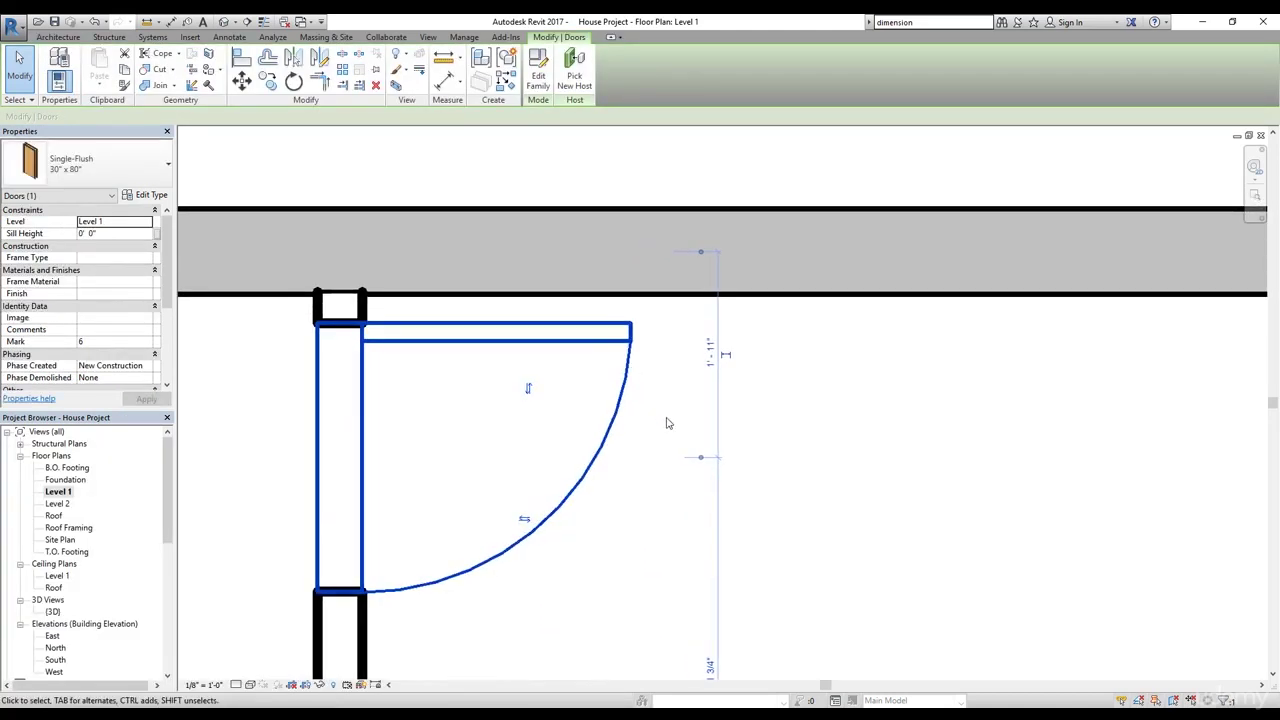
click(701, 461)
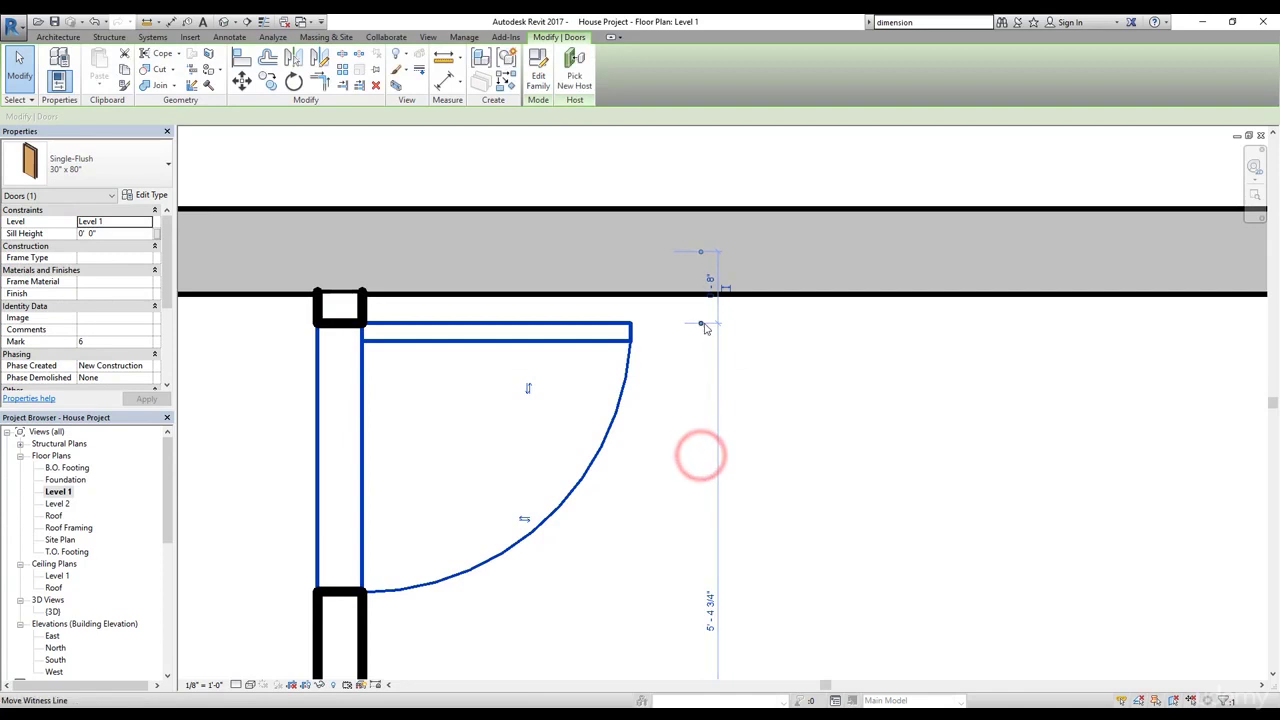
click(505, 323)
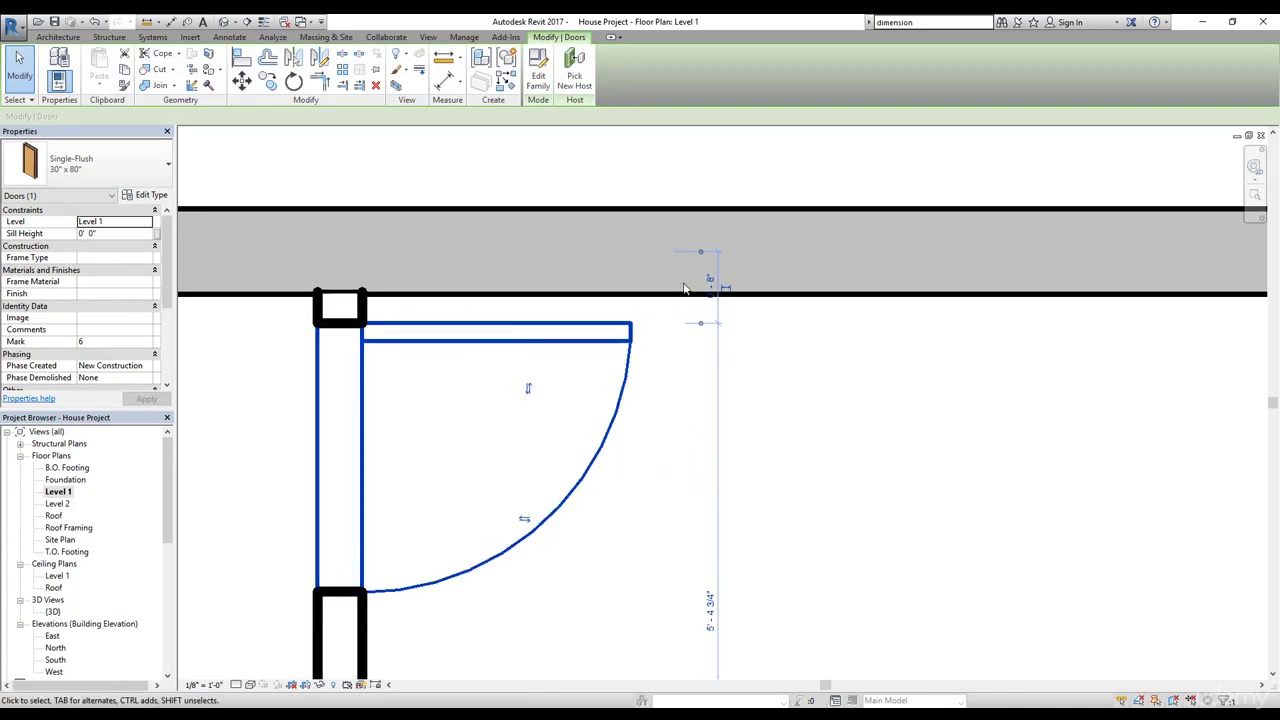
click(701, 254)
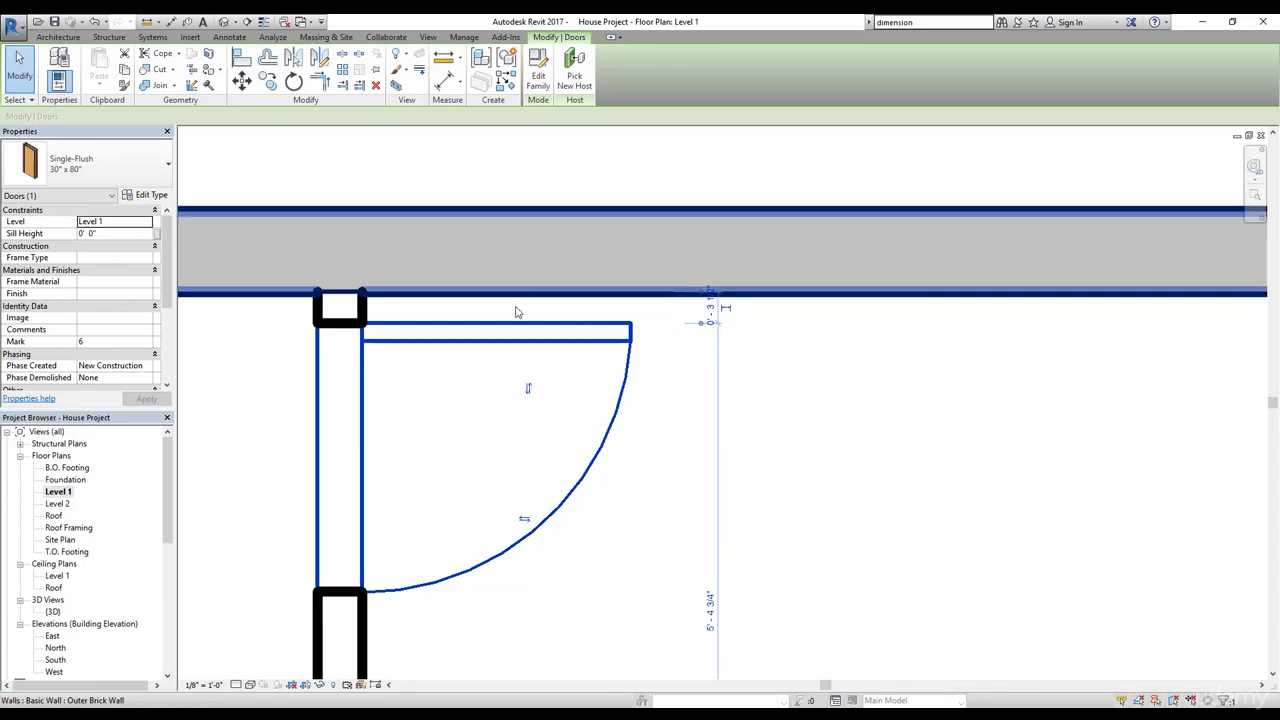
click(710, 308)
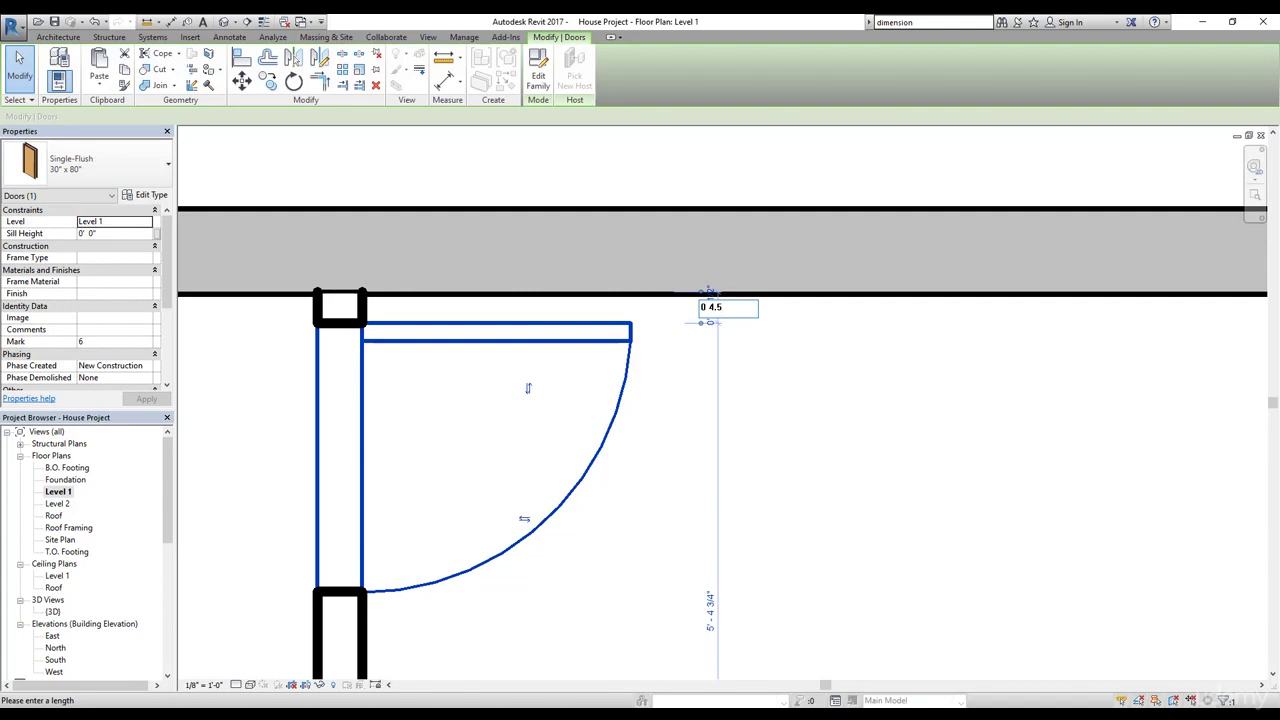
key(Return)
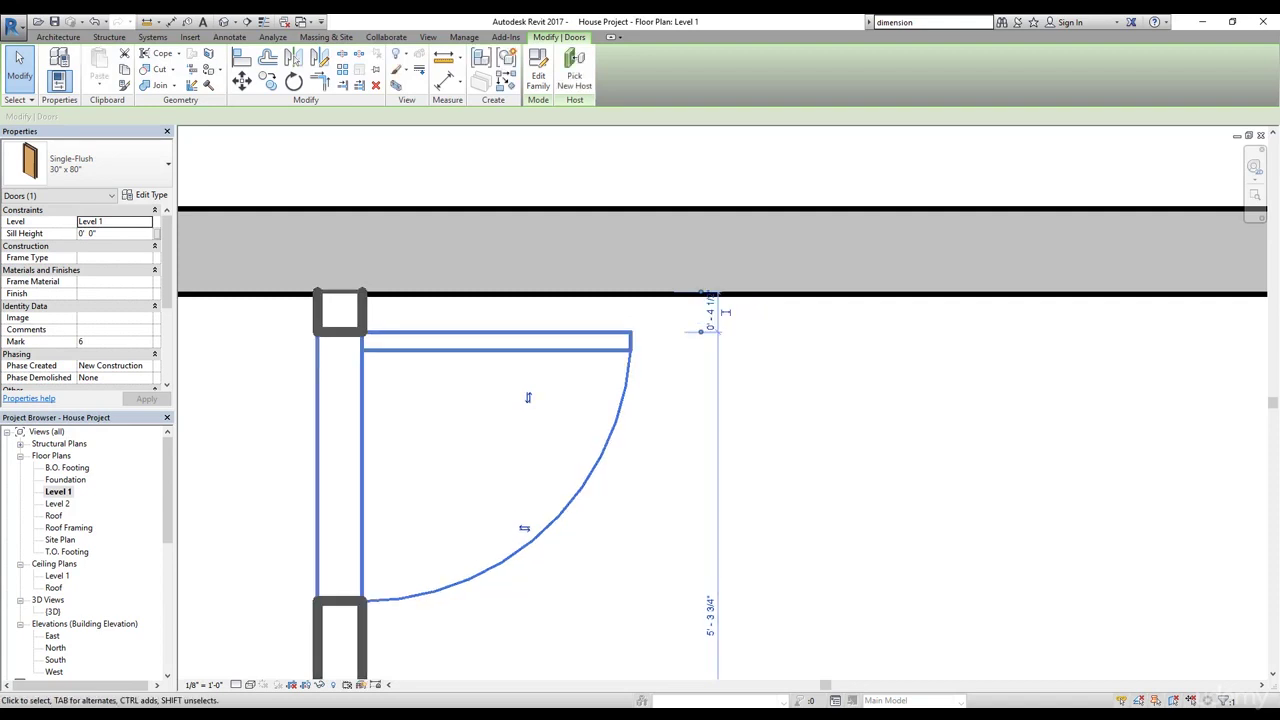
click(774, 374)
- Reference the lower small room's door offset from its jamb to the adjacent partition's inner face, and set it to 0'-4 1/2"
scroll(776, 372, down, 4)
scroll(612, 395, down, 2)
middle_drag(894, 600, 768, 440)
scroll(768, 440, up, 5)
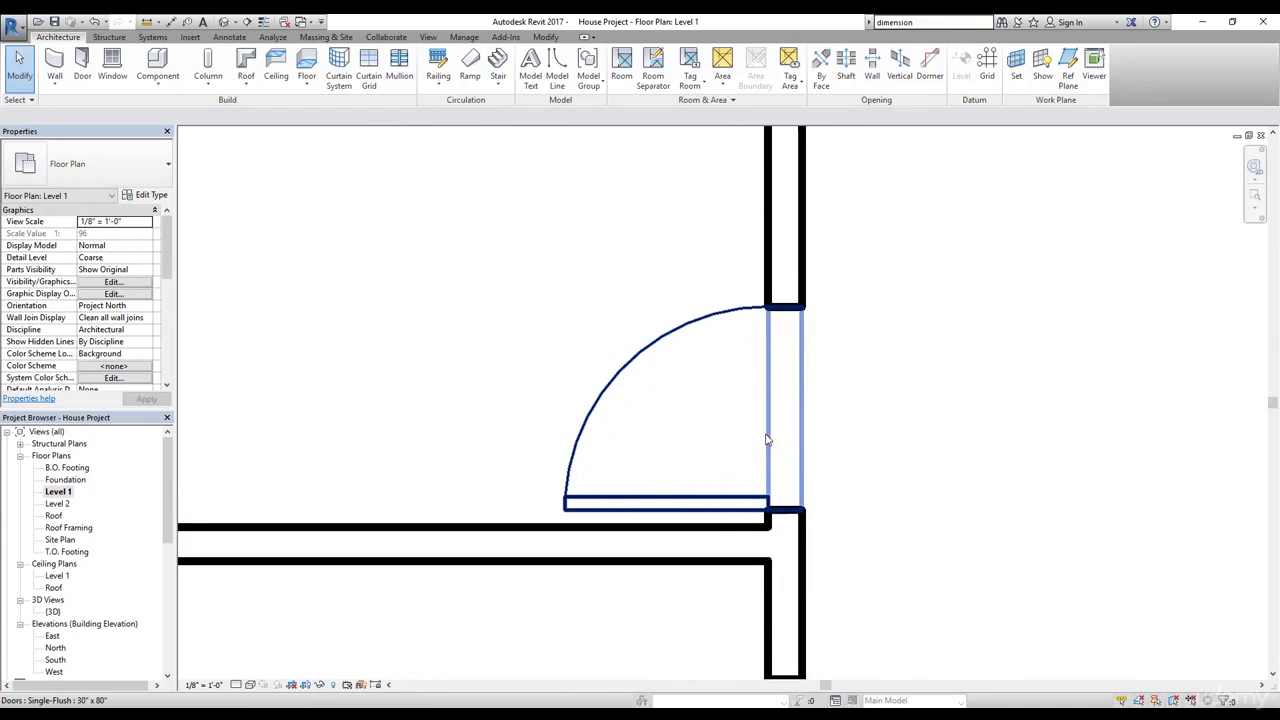
click(734, 511)
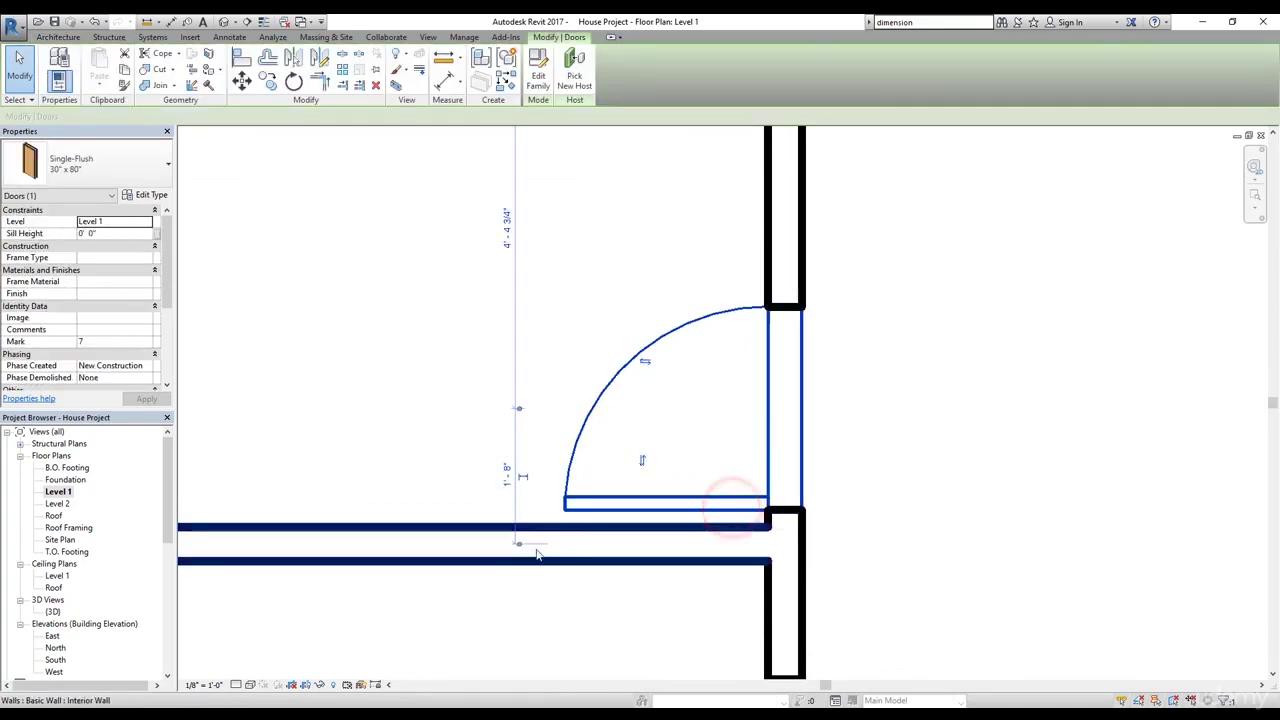
scroll(537, 555, up, 2)
click(511, 538)
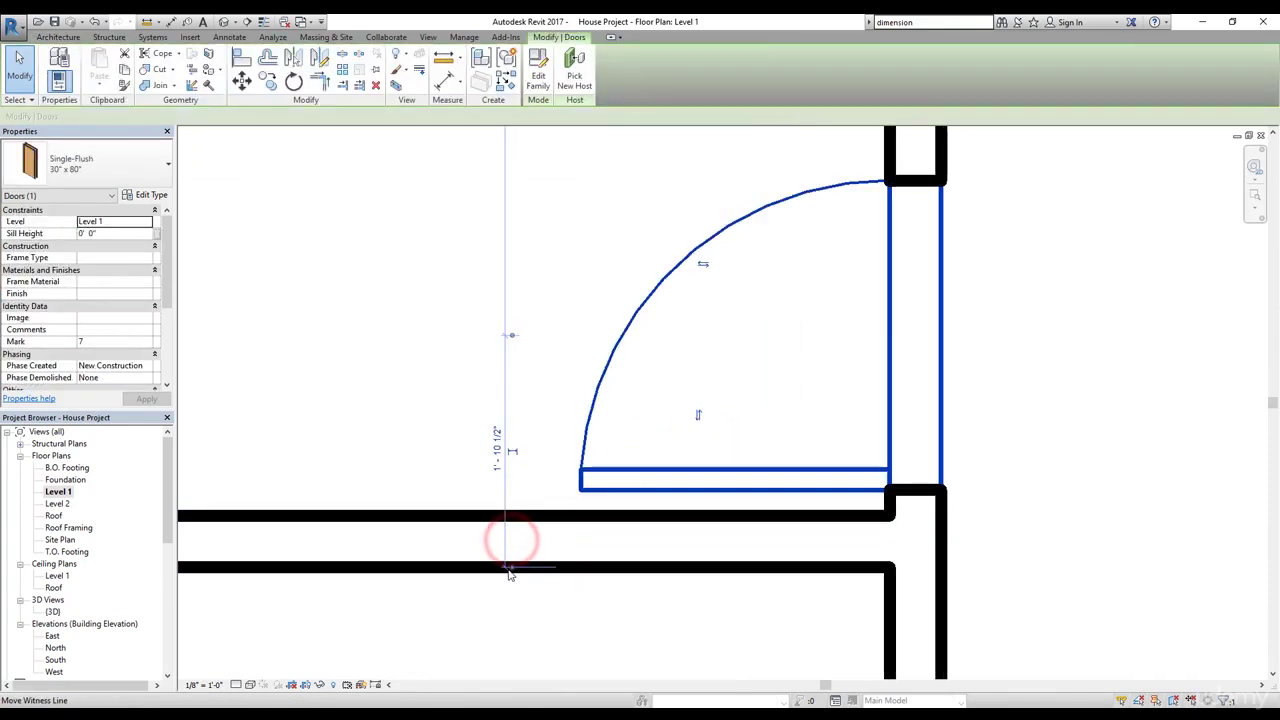
drag(514, 568, 509, 516)
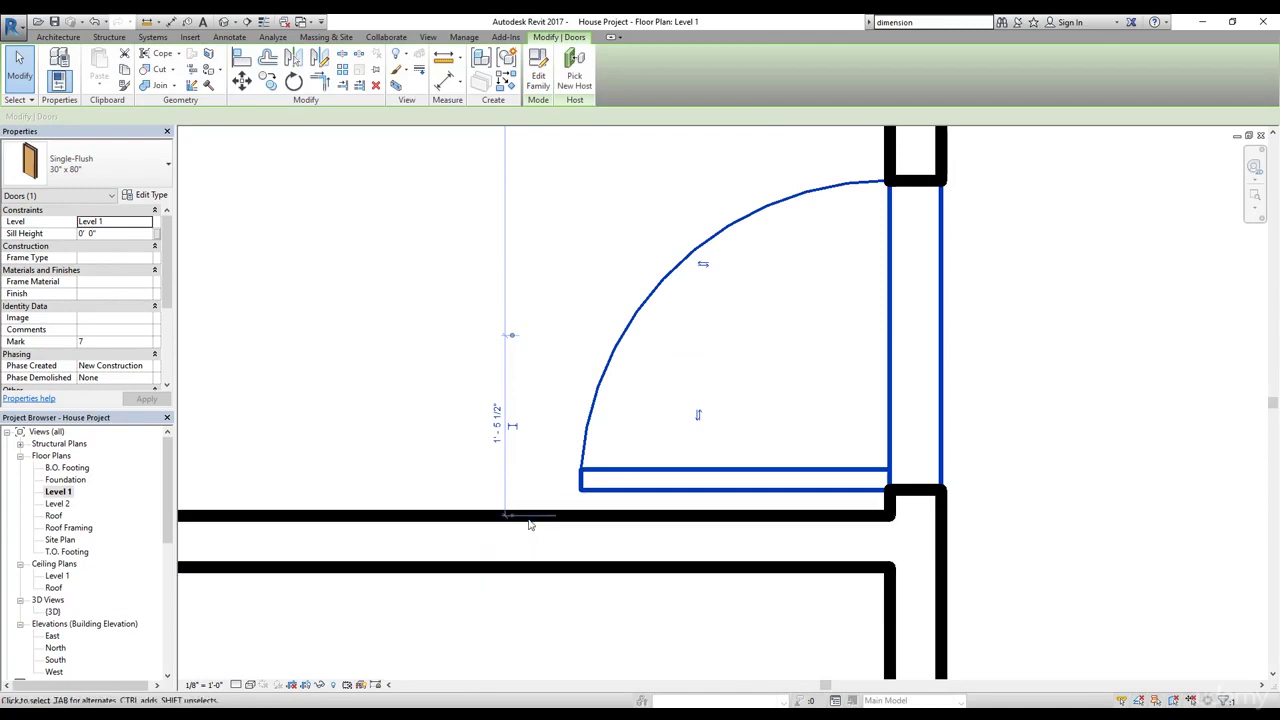
click(513, 336)
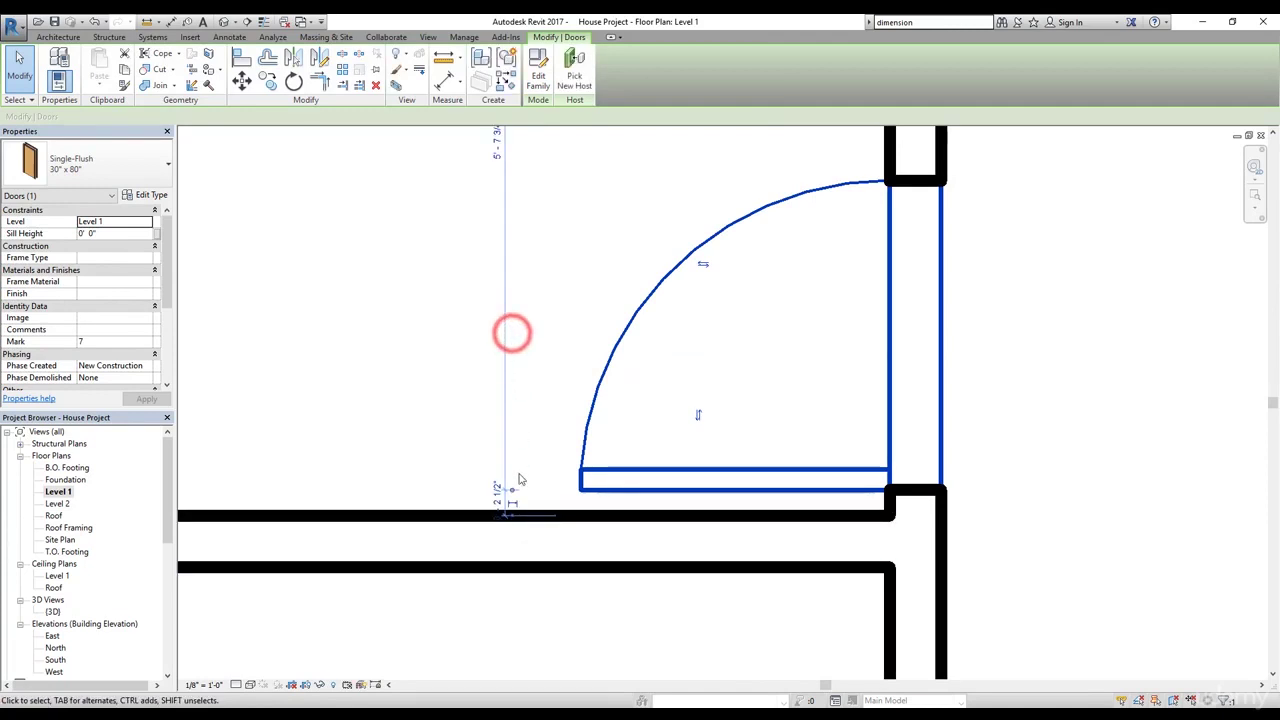
click(494, 501)
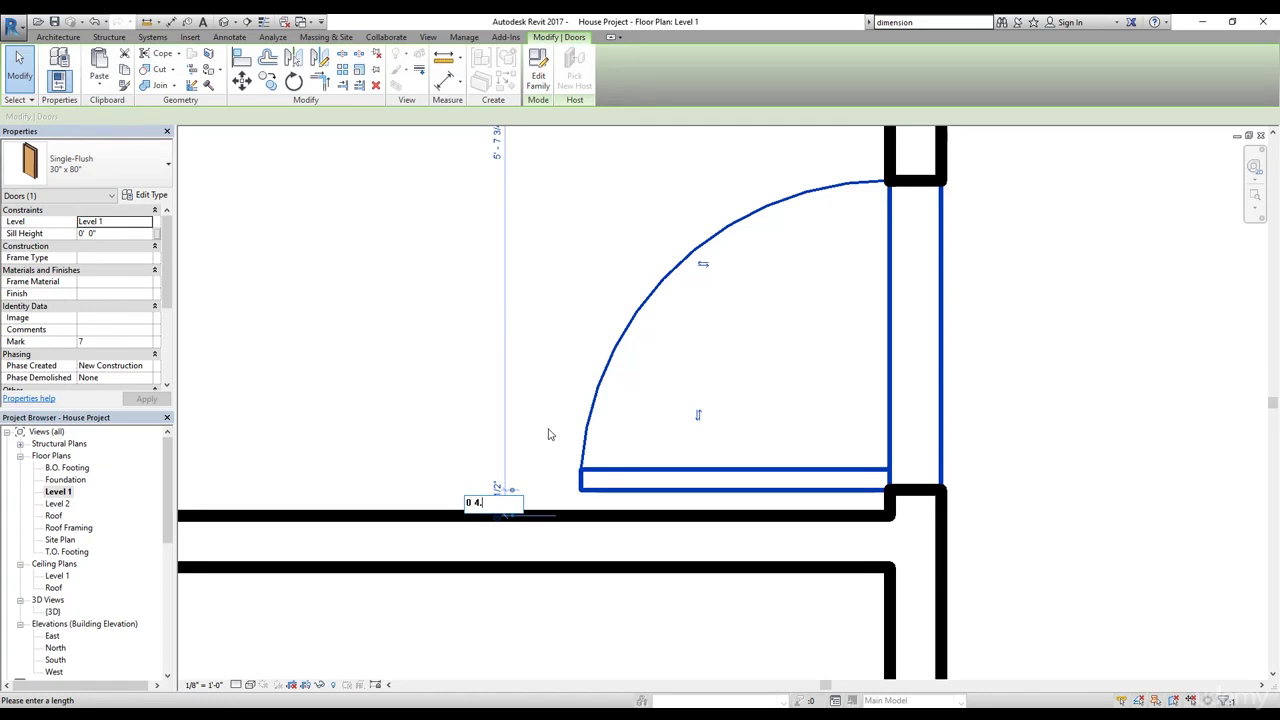
key(Return)
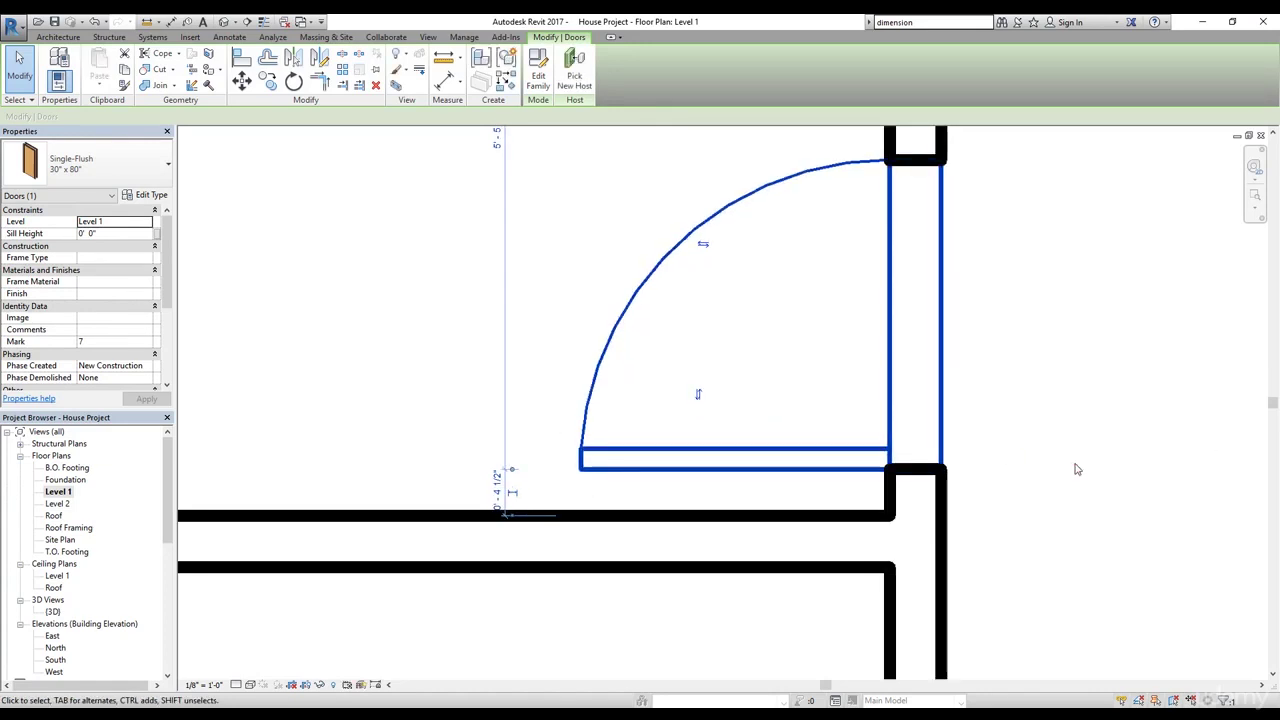
click(1078, 466)
- Measure the left large room's six-panel door offset from its lower jamb to the adjacent wall's inner face, and set it to 0'-4 1/2"
scroll(1078, 466, down, 4)
middle_drag(1078, 466, 819, 395)
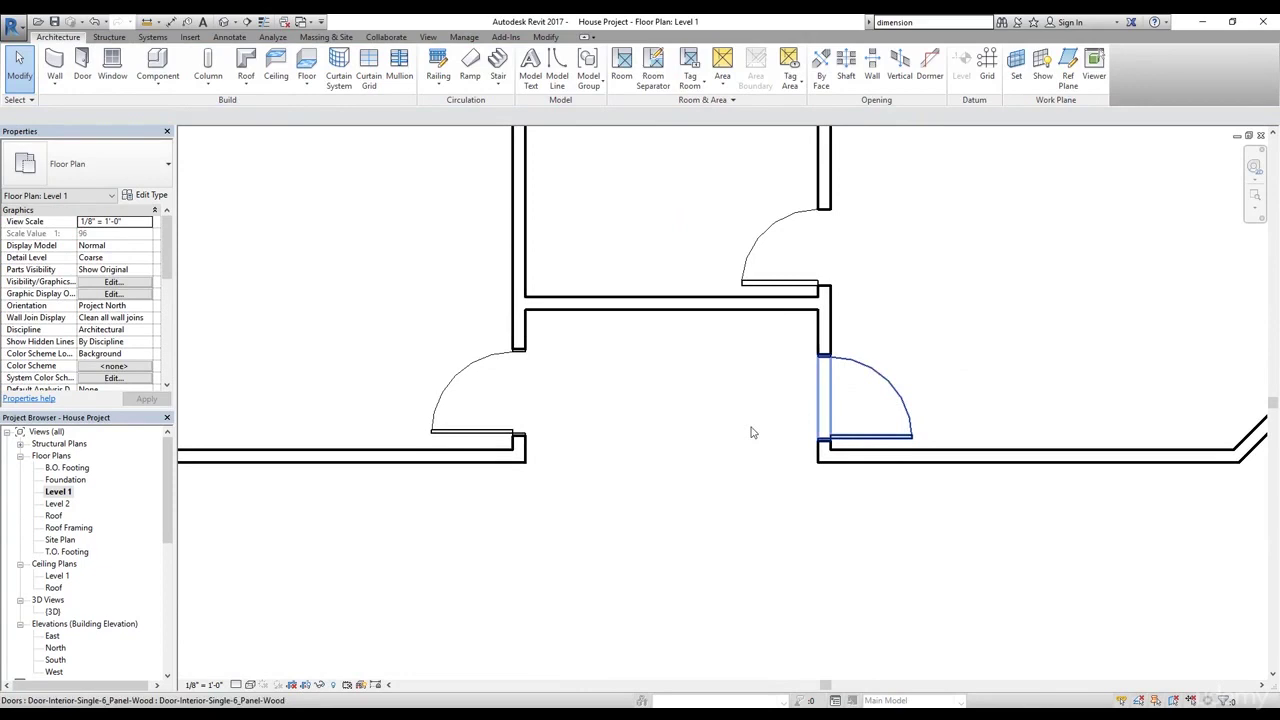
scroll(514, 410, up, 4)
middle_drag(847, 510, 727, 625)
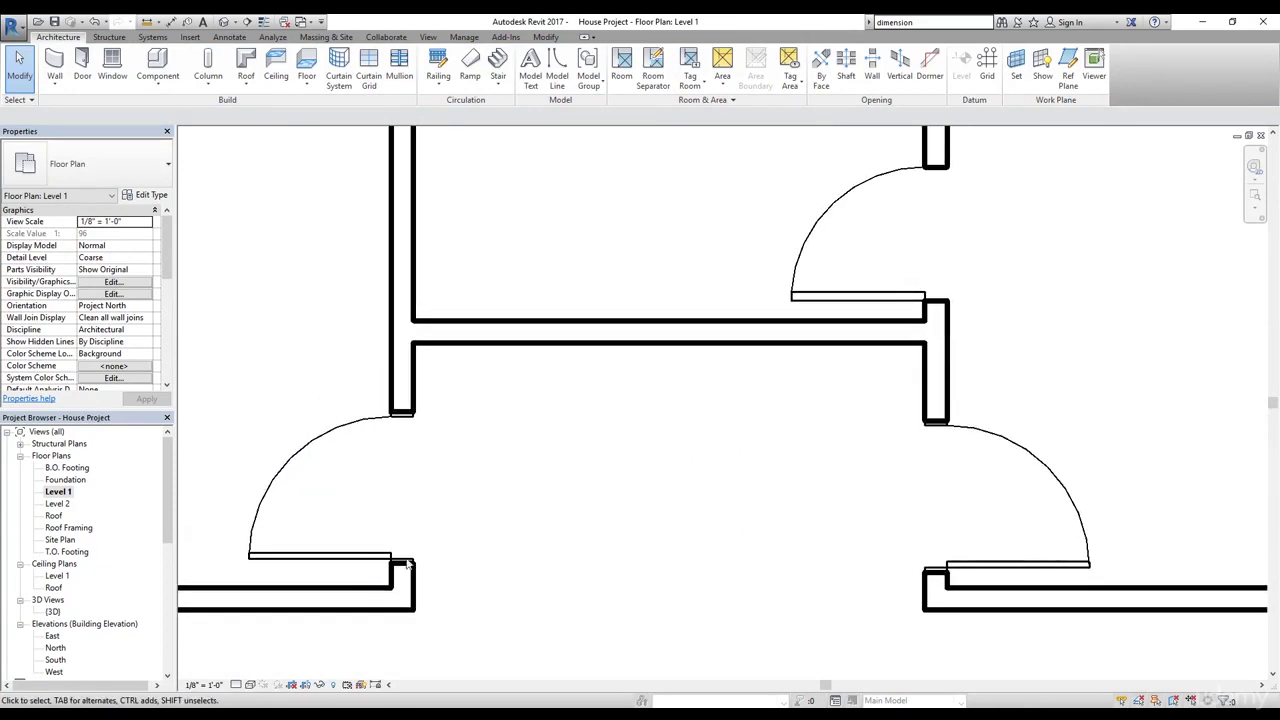
click(357, 561)
scroll(352, 551, up, 3)
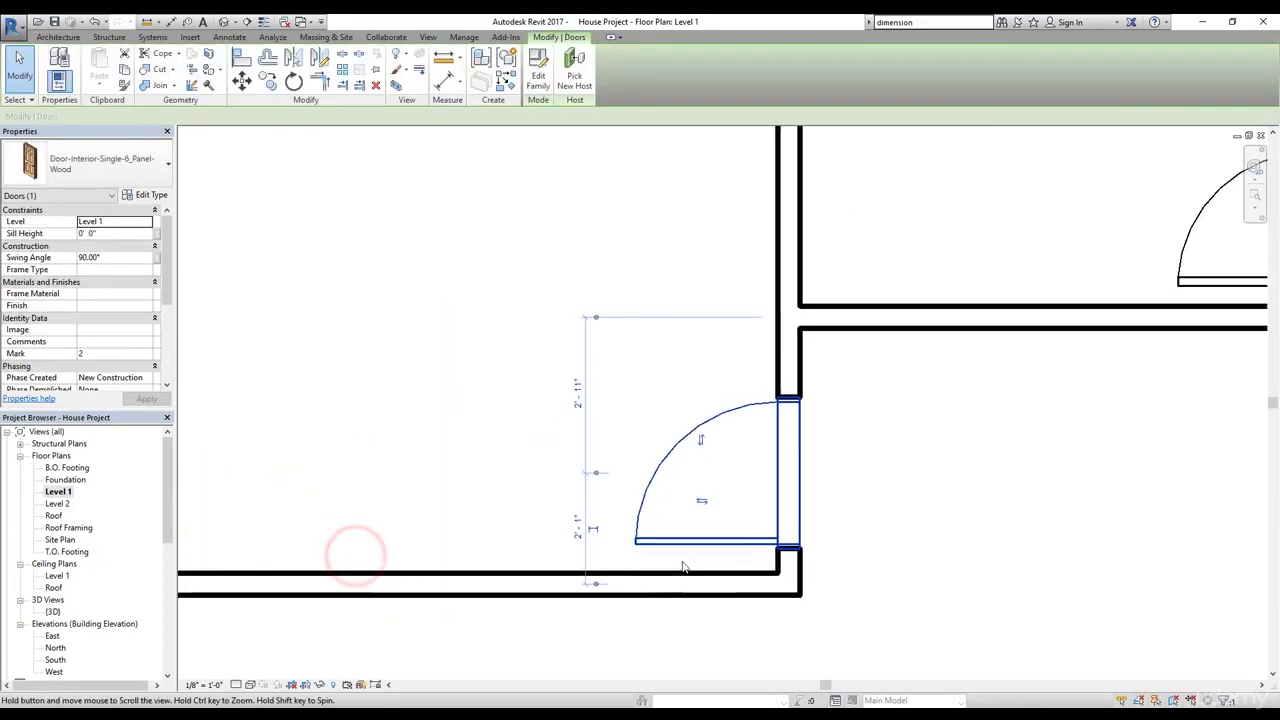
click(591, 591)
click(591, 603)
drag(592, 420, 592, 535)
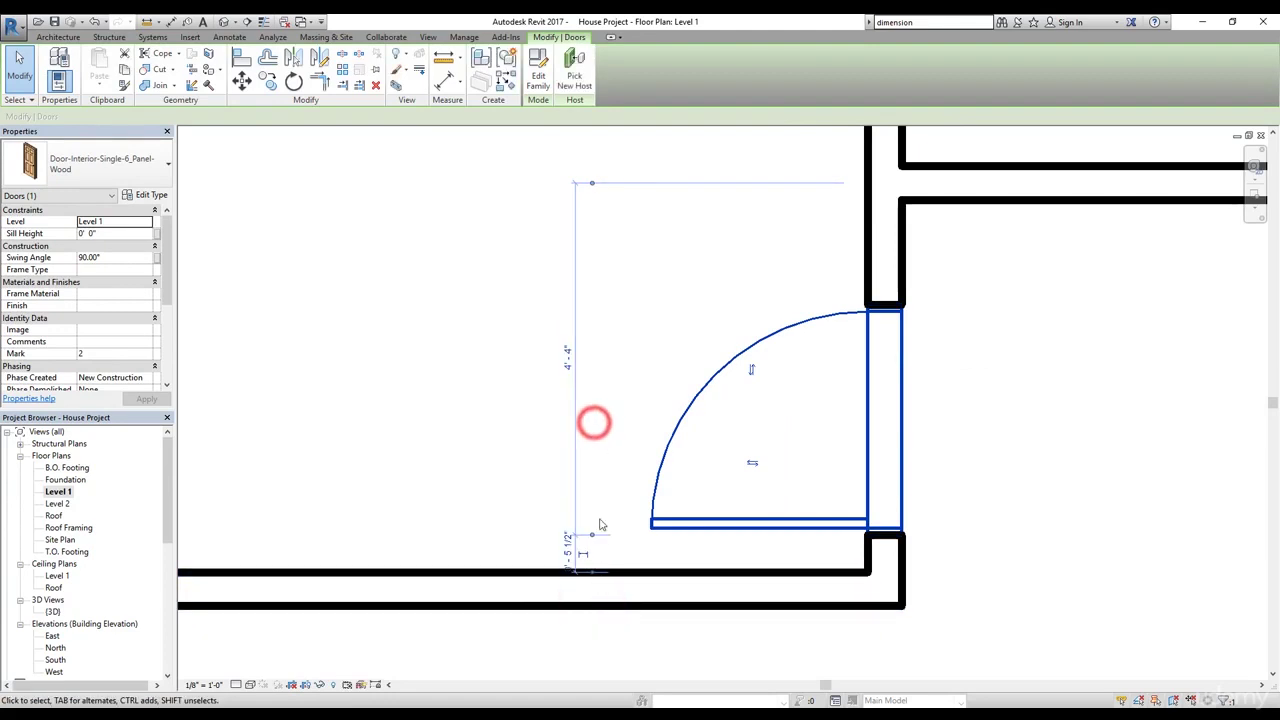
click(565, 553)
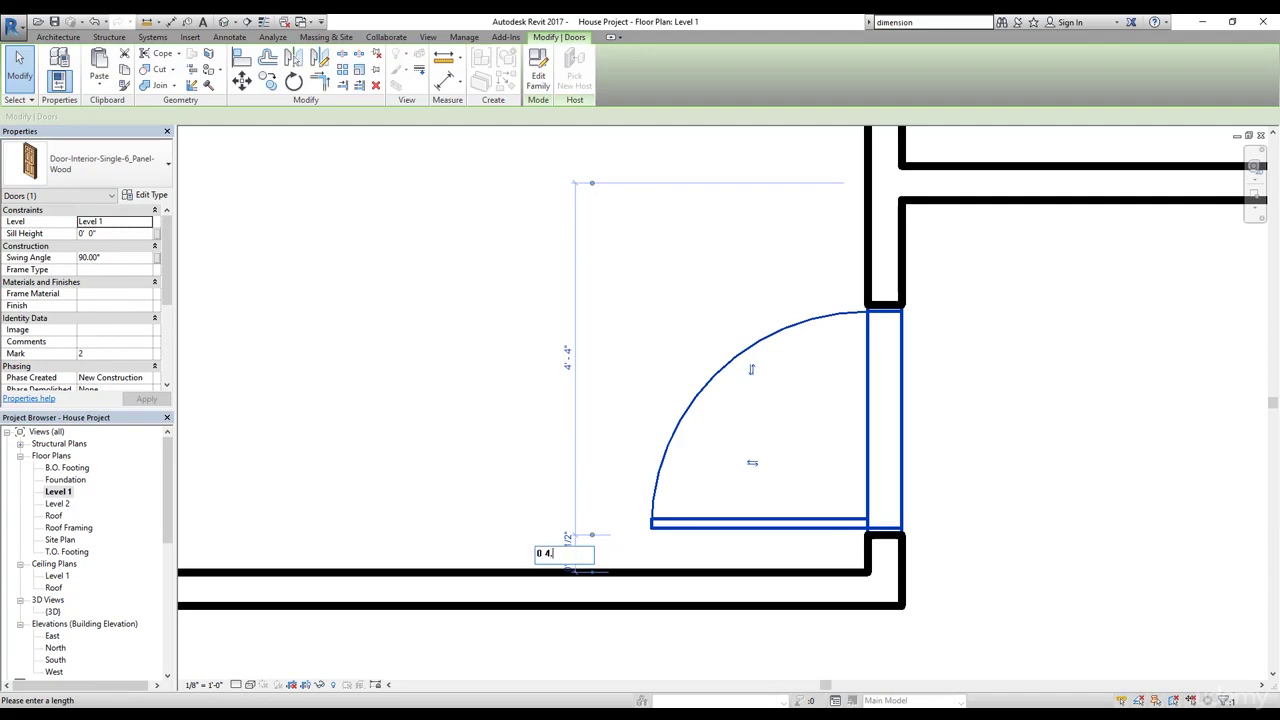
text(0 4.5)
key(Return)
click(995, 405)
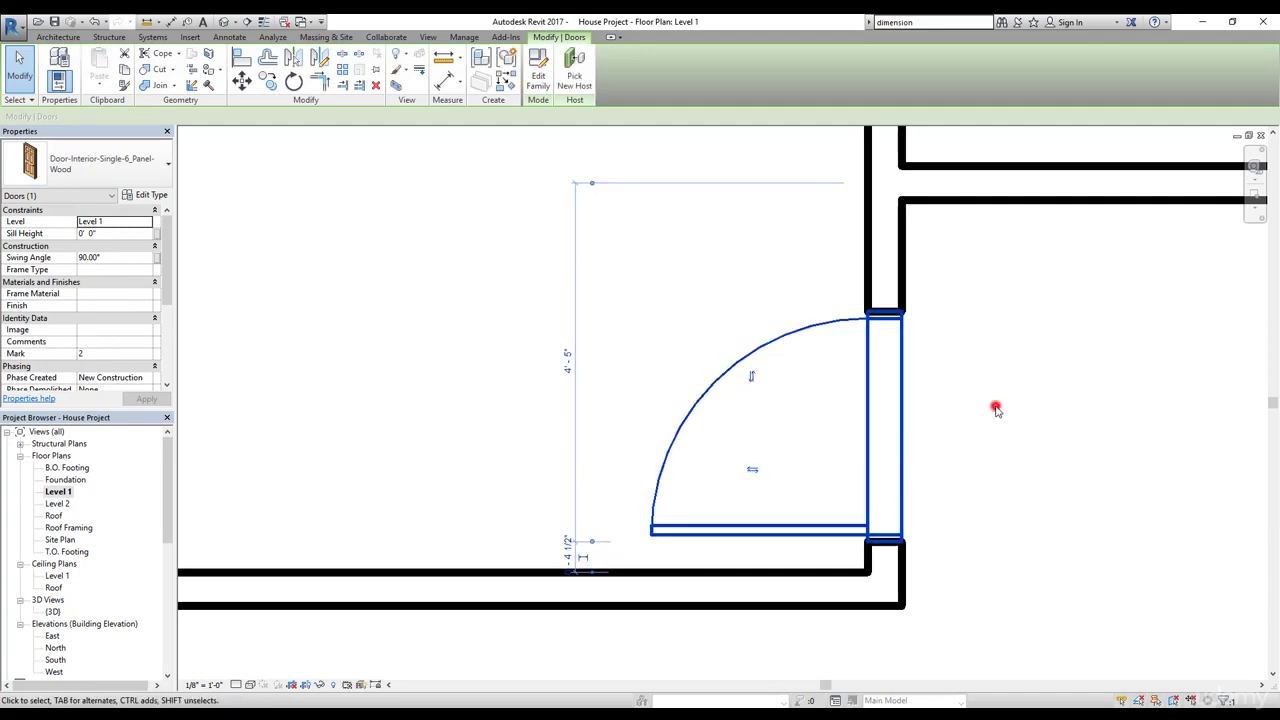
- For the six-panel door of the room with the angled corner, set the jamb's offset from the lower wall's inner face to 0'-4 1/2"
scroll(829, 486, down, 2)
mouse_move(829, 486)
middle_down()
mouse_move(497, 509)
mouse_move(809, 486)
middle_up()
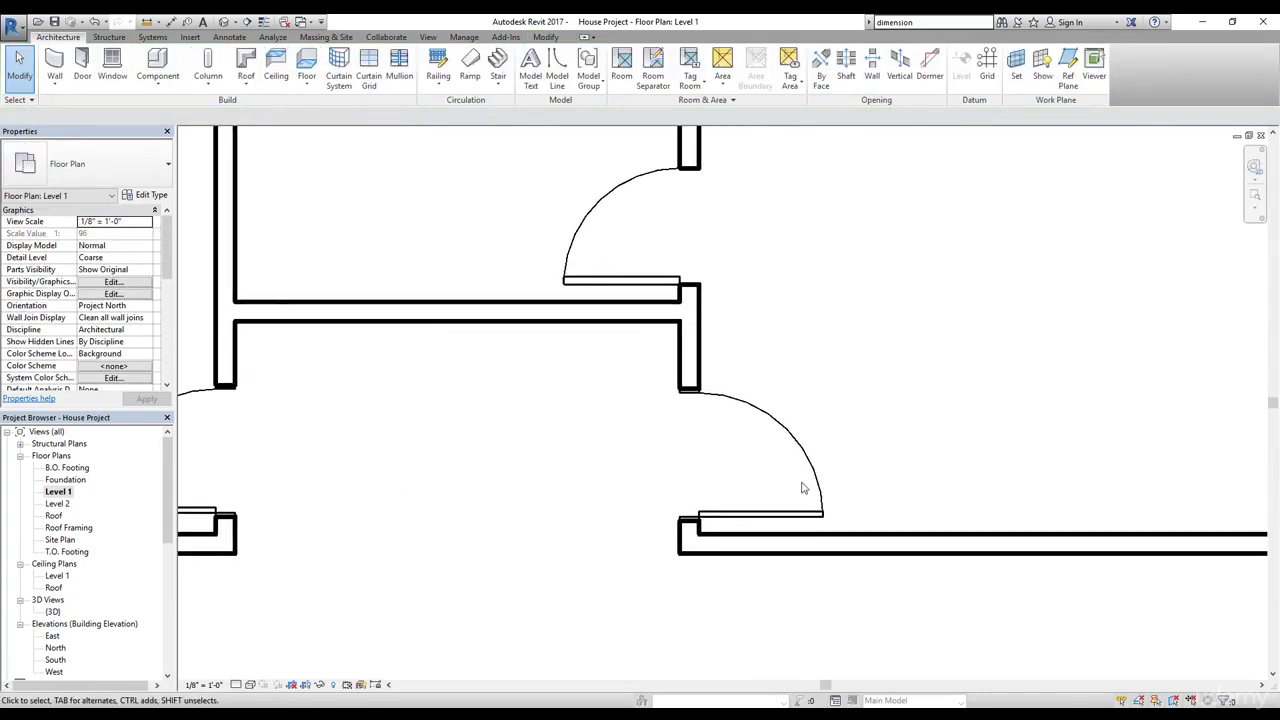
scroll(809, 486, up, 2)
click(820, 472)
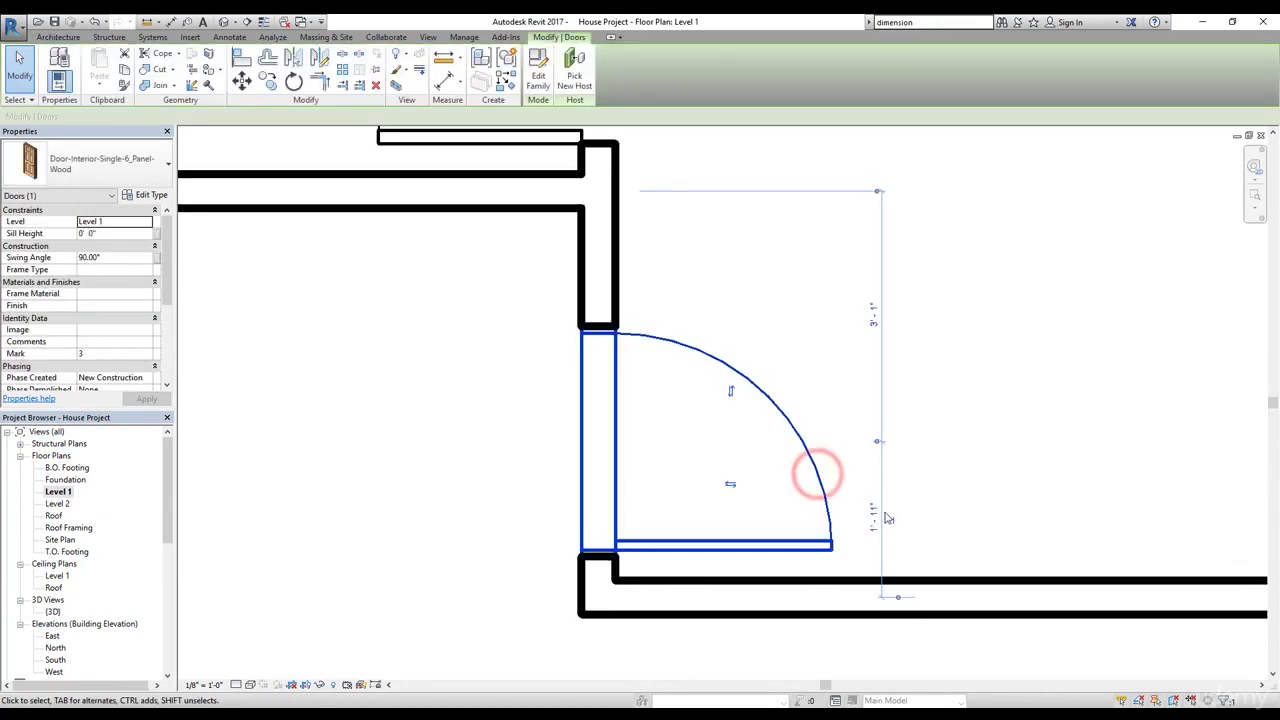
drag(897, 598, 894, 609)
click(877, 445)
click(875, 568)
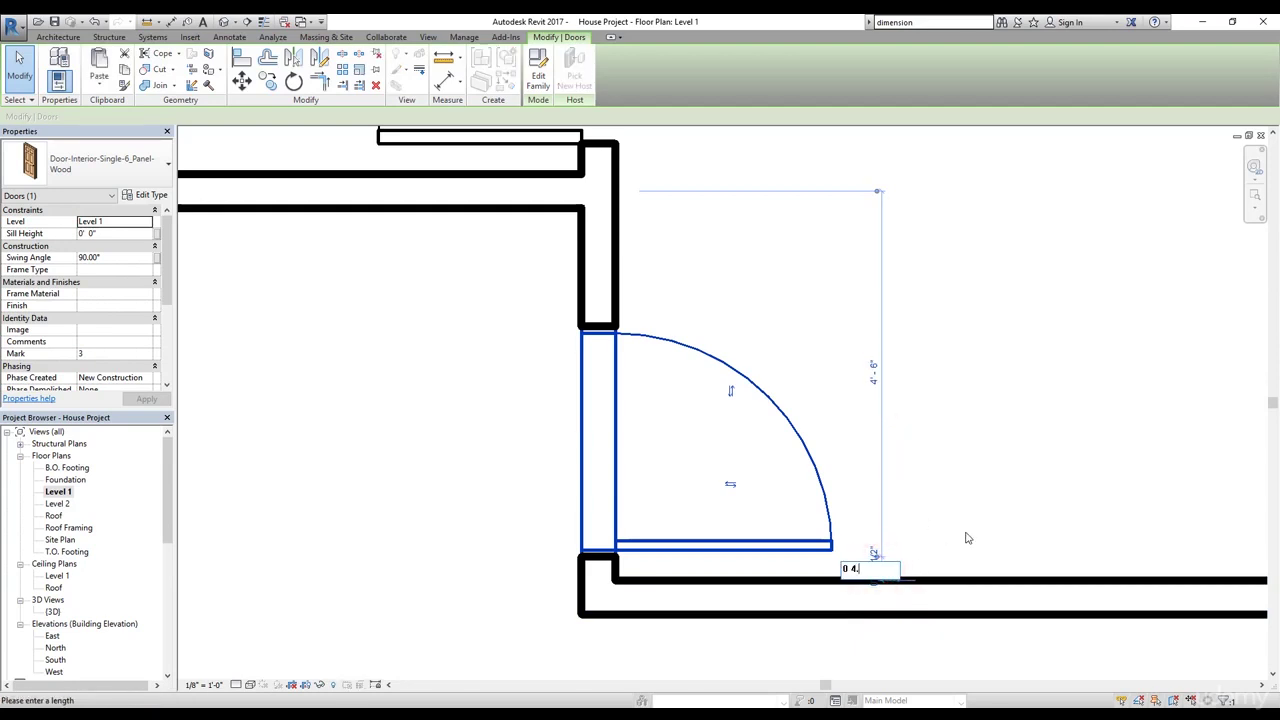
text(0 4.5)
key(Return)
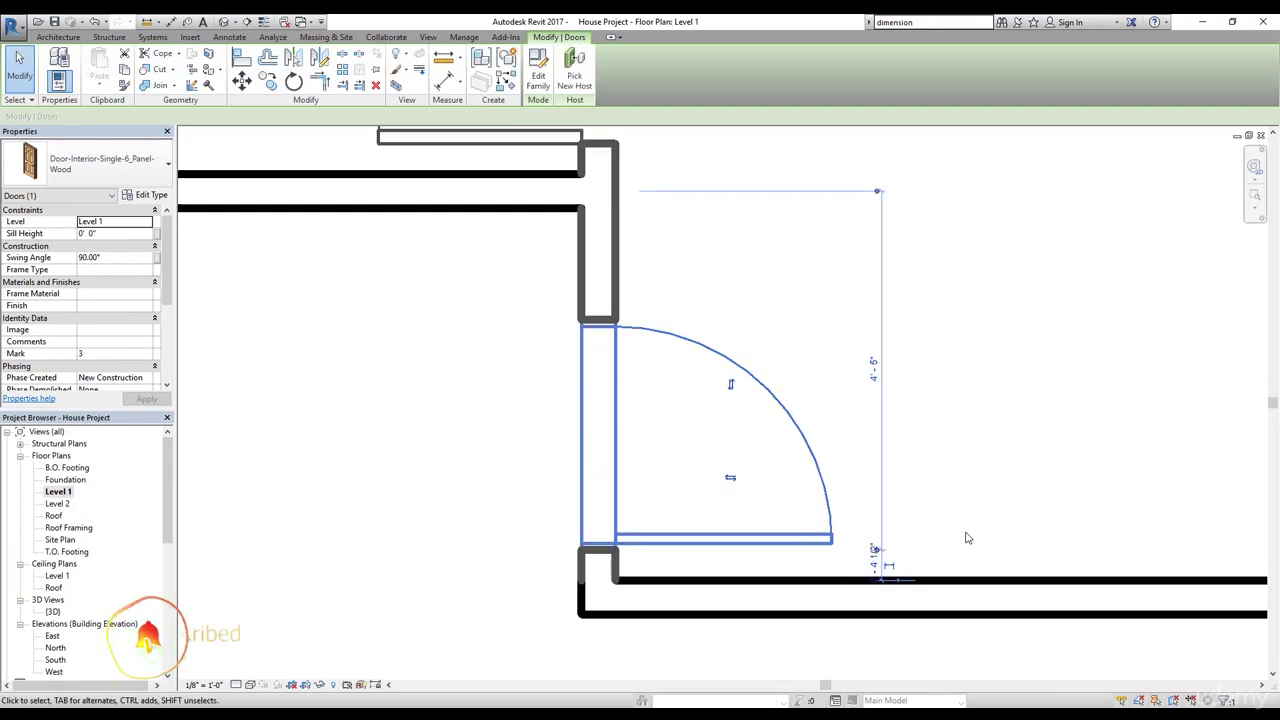
click(938, 528)
- Reference the six-panel door beside the right exterior wall from its near jamb to that wall's inner face
scroll(930, 525, down, 5)
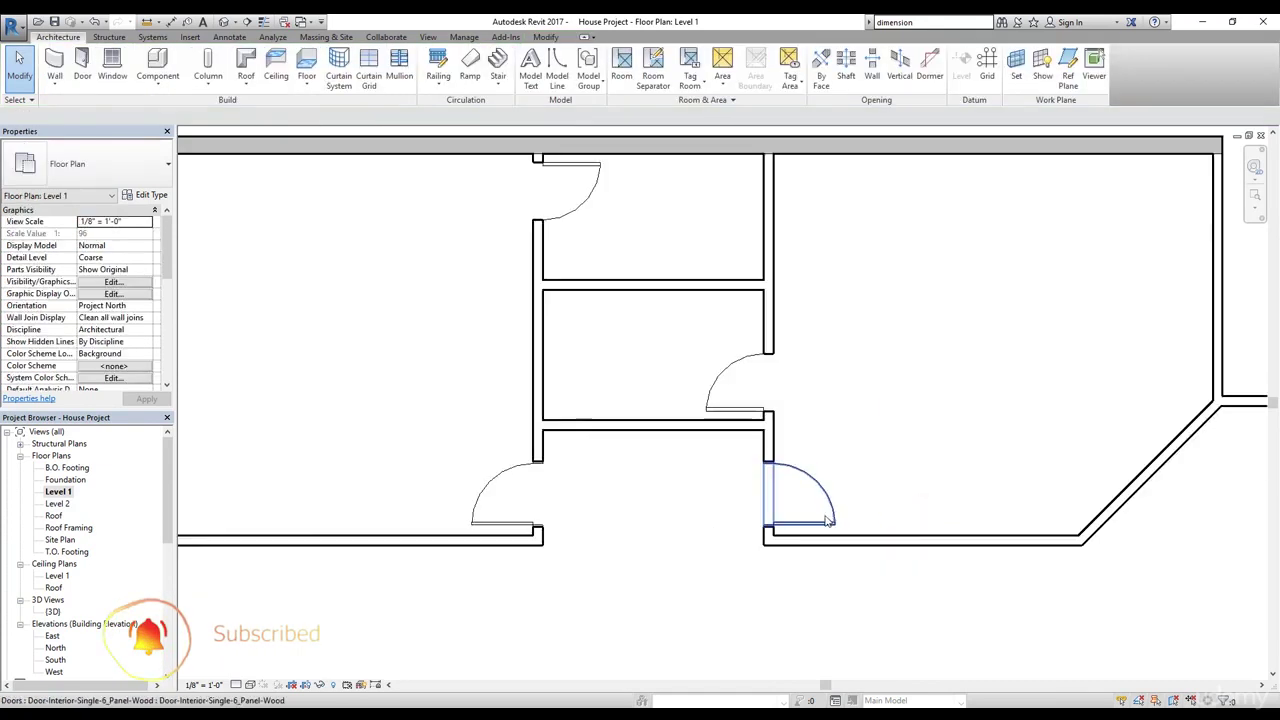
scroll(840, 357, up, 2)
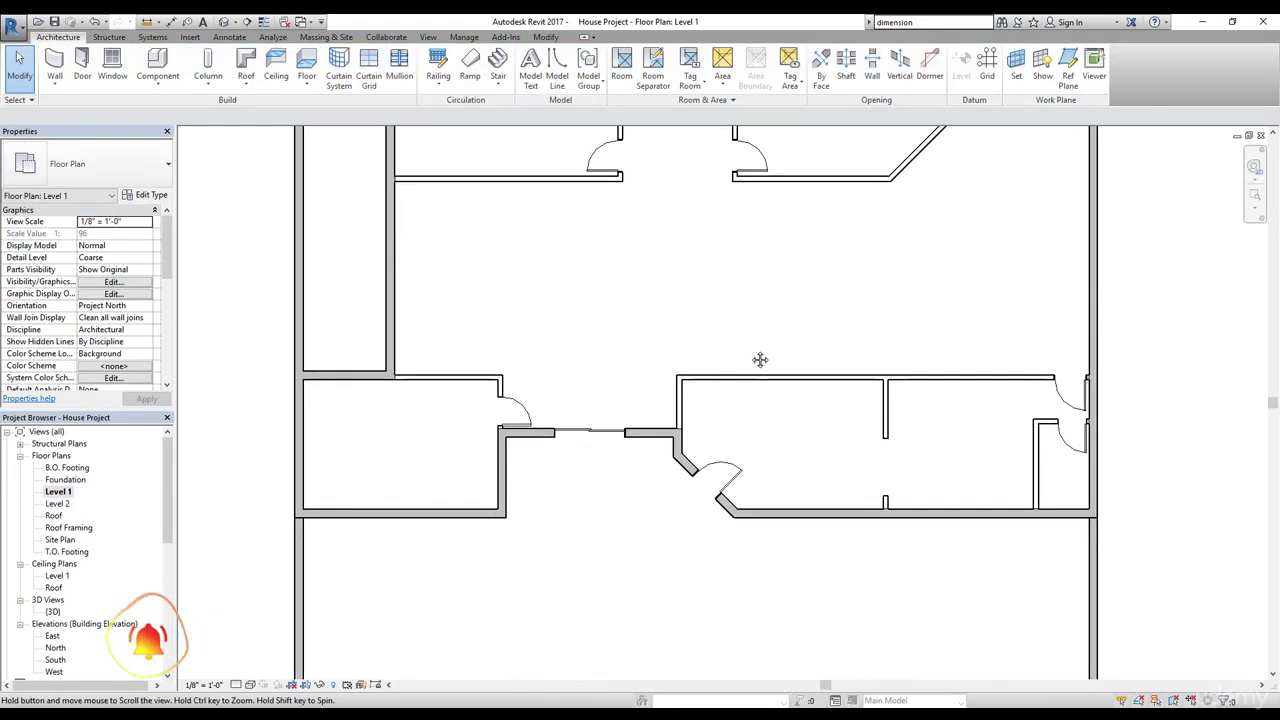
scroll(1100, 385, up, 2)
scroll(1100, 385, up, 2)
middle_drag(1100, 385, 850, 340)
scroll(800, 305, up, 2)
middle_drag(797, 303, 847, 403)
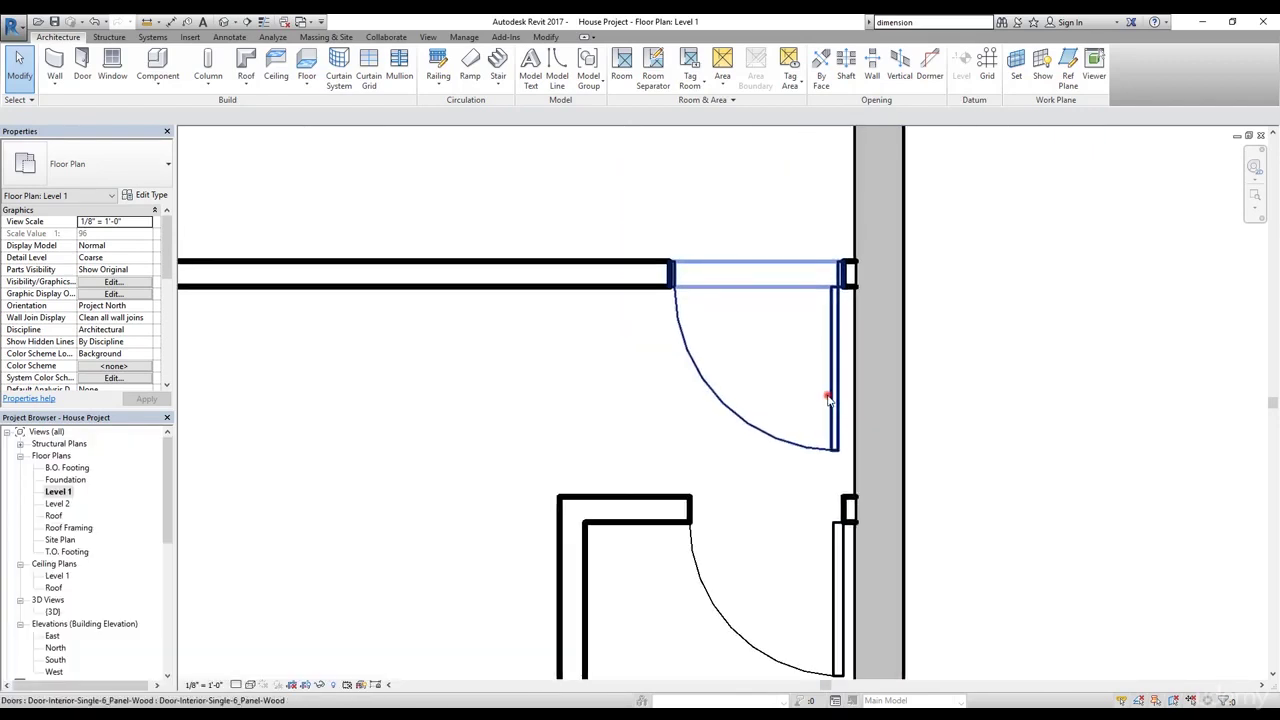
click(828, 396)
click(877, 488)
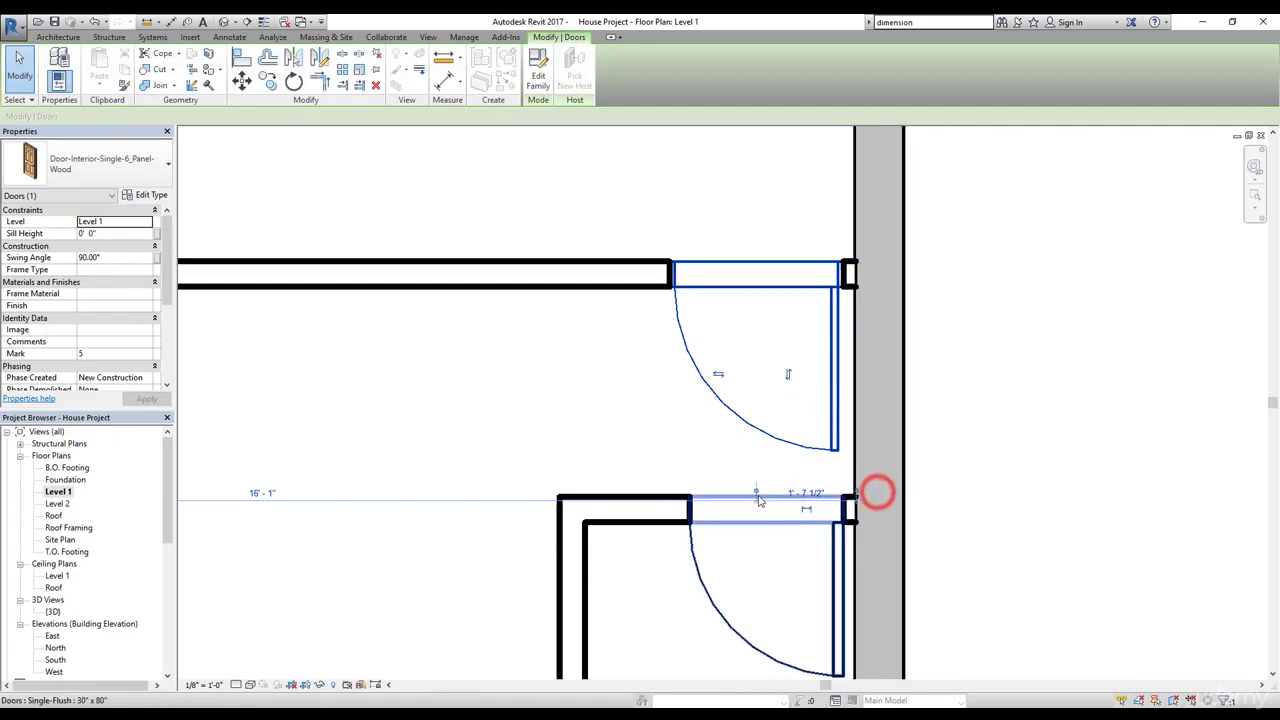
drag(754, 489, 830, 492)
click(849, 491)
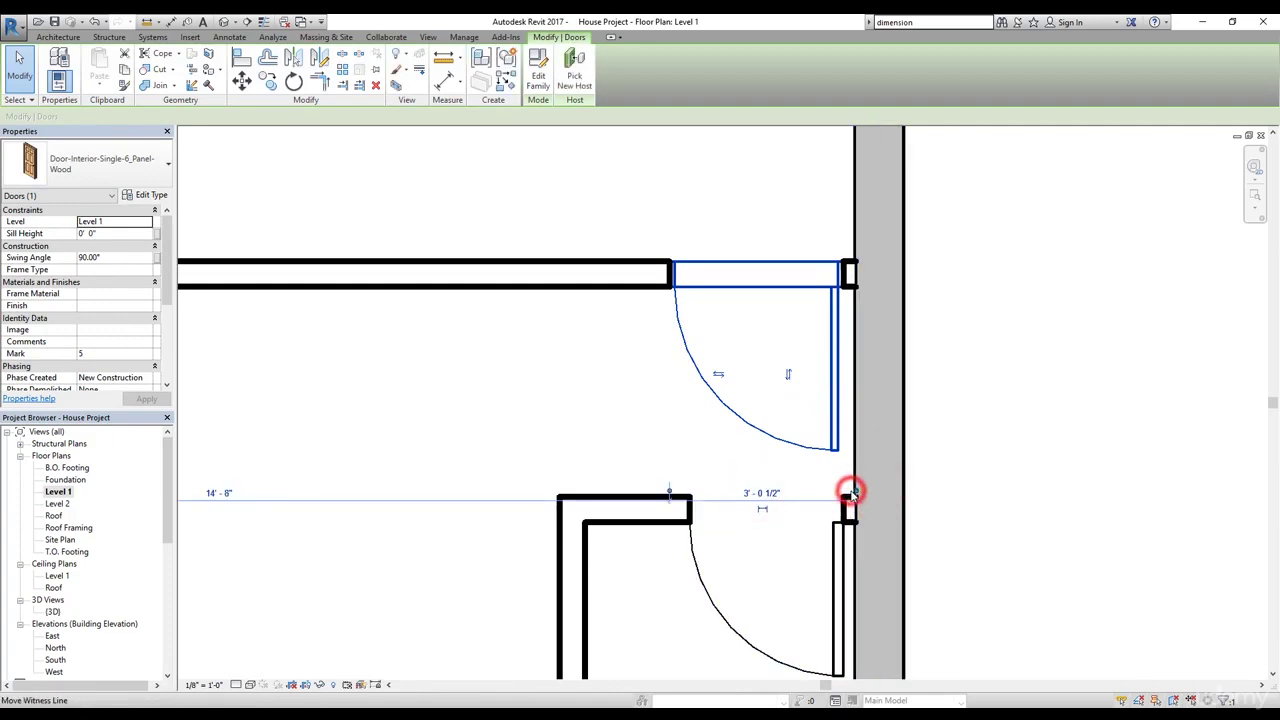
click(669, 493)
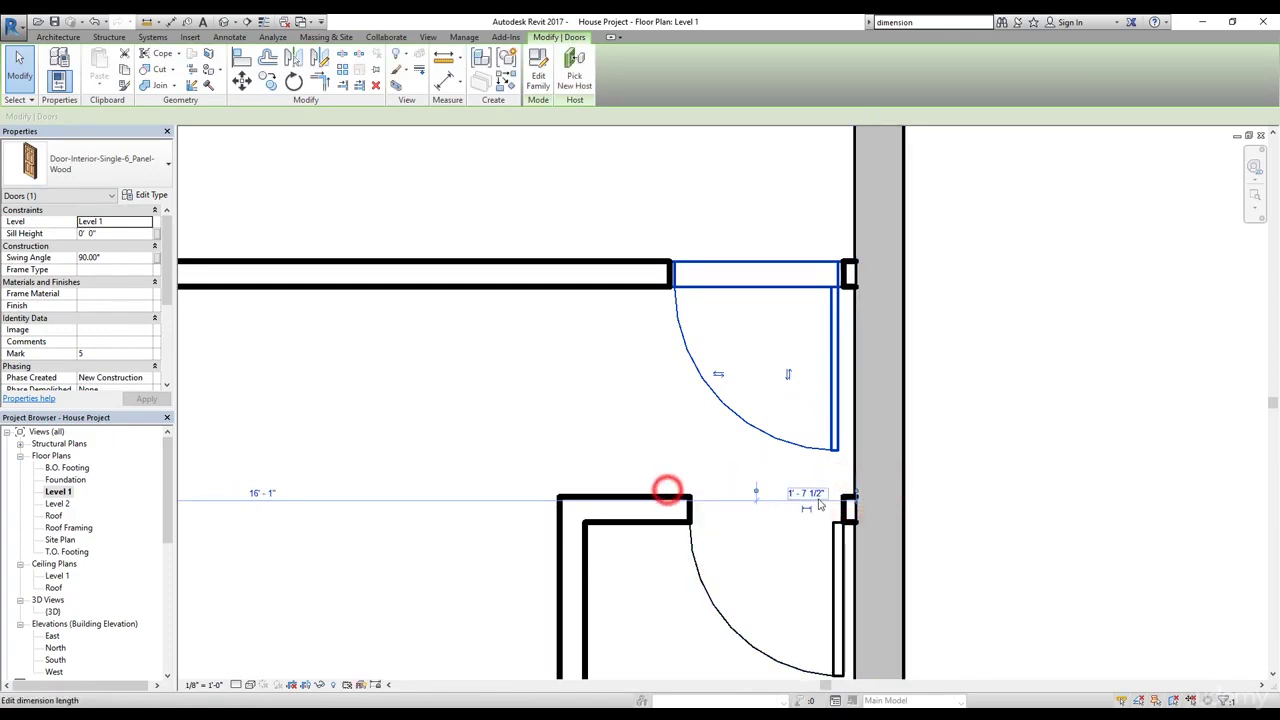
click(755, 494)
- Set the offset between that six-panel door's jamb and the exterior wall's inner face to 0'-4 1/2"
scroll(850, 495, up, 3)
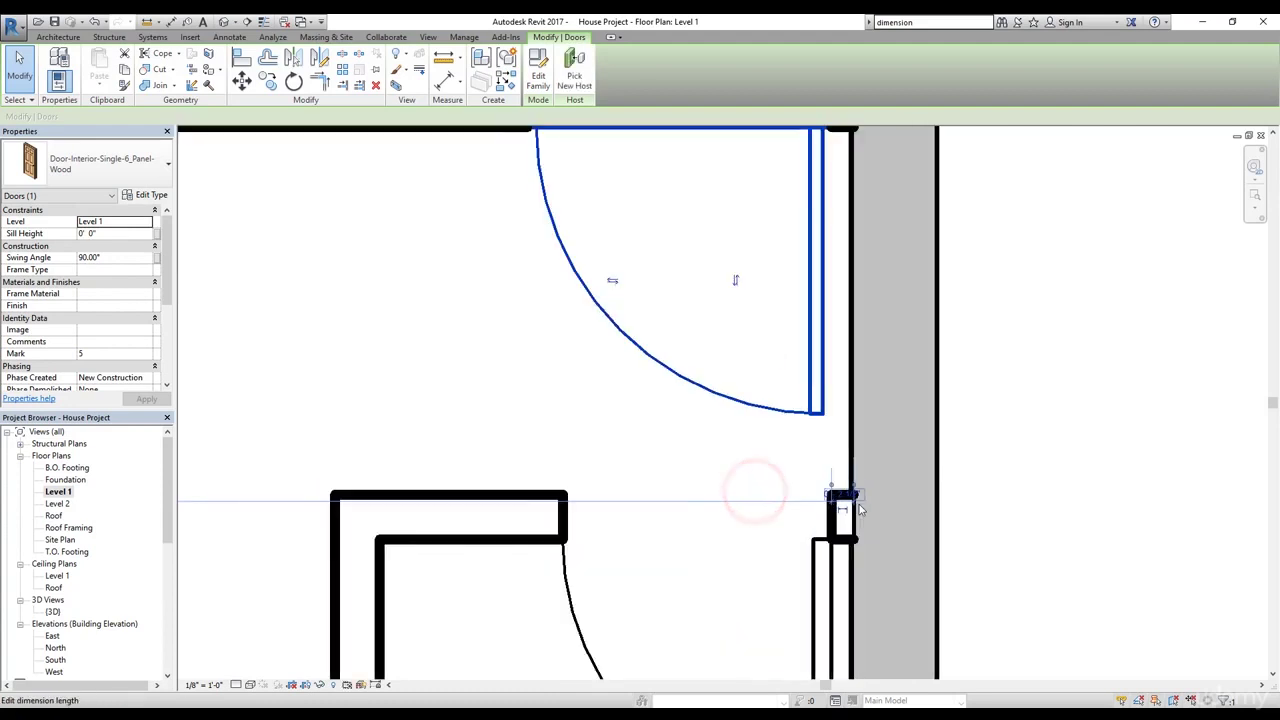
click(848, 495)
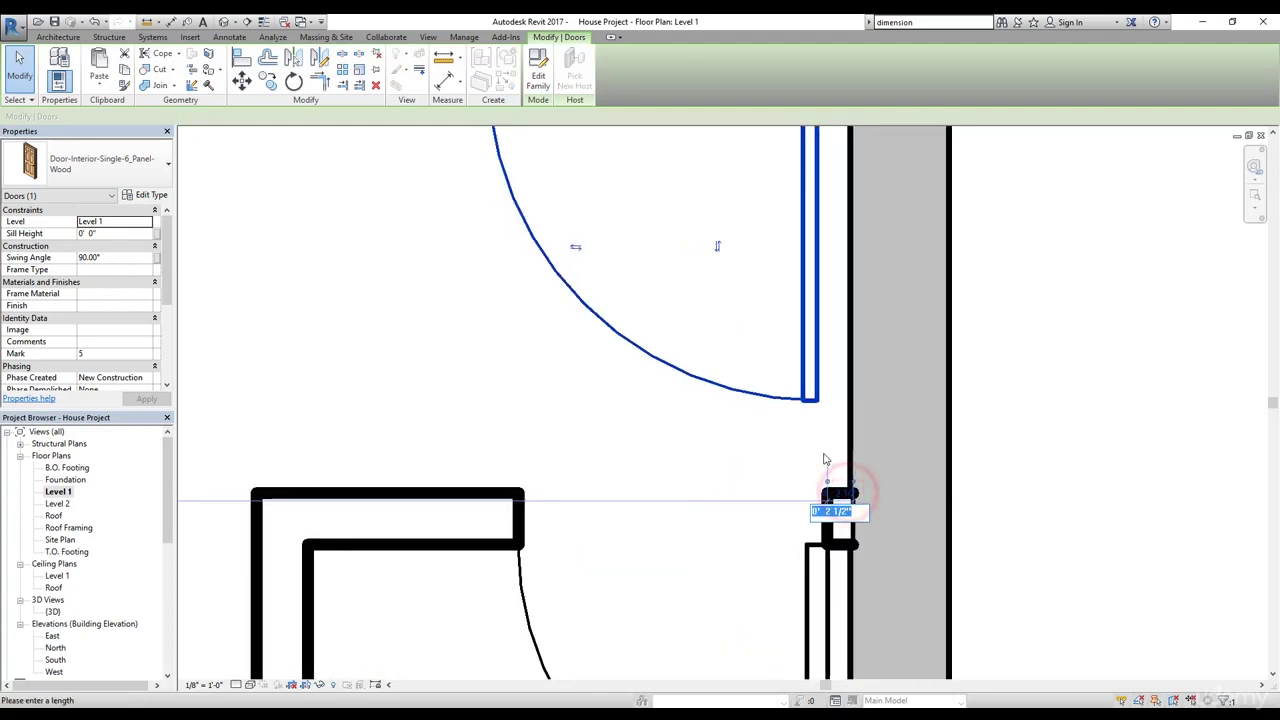
text(0 4.5)
key(Return)
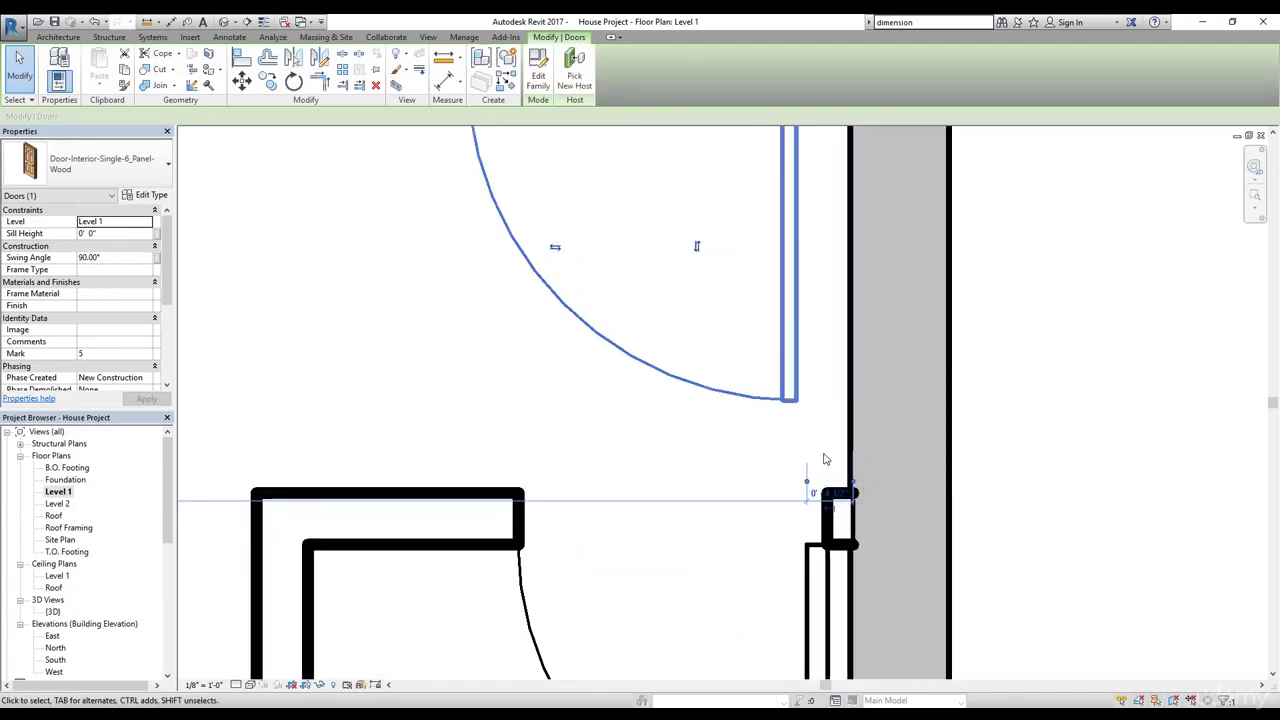
- Reference the small corner room's Single-Flush door from its near jamb to the exterior wall's inner face, and set the offset to 0'-4 1/2"
scroll(835, 450, down, 2)
click(829, 434)
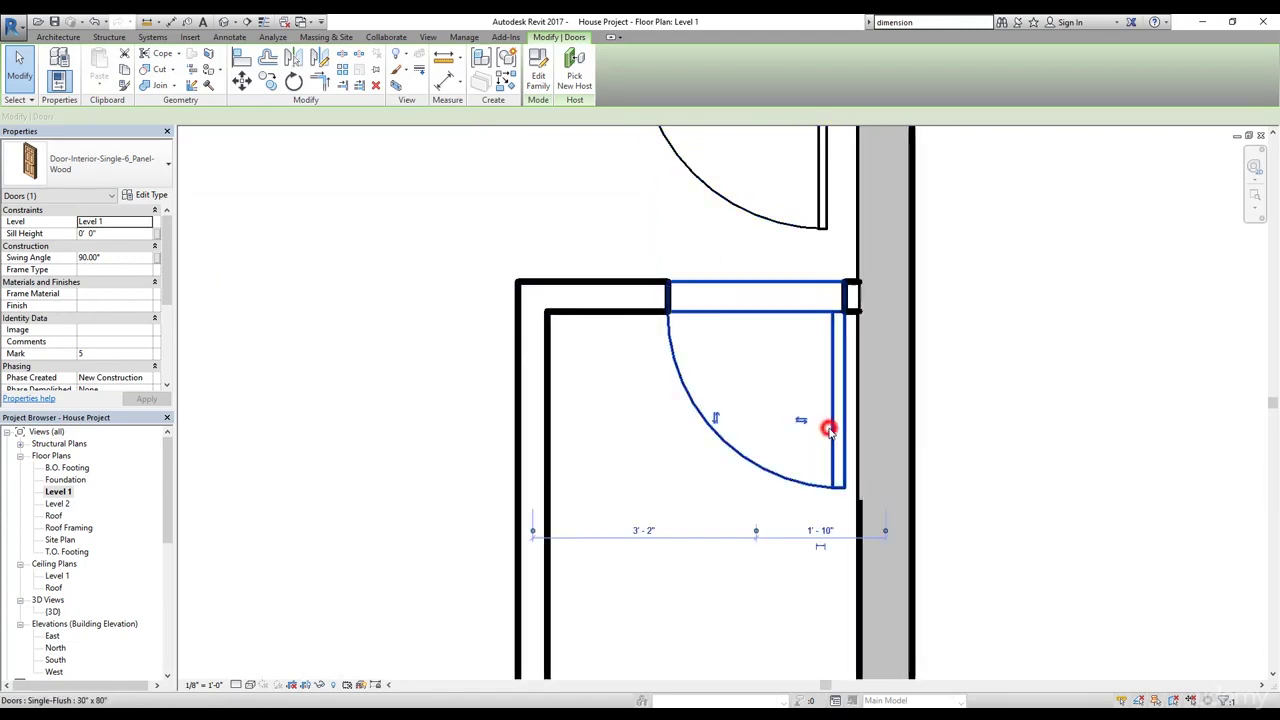
click(757, 537)
click(887, 533)
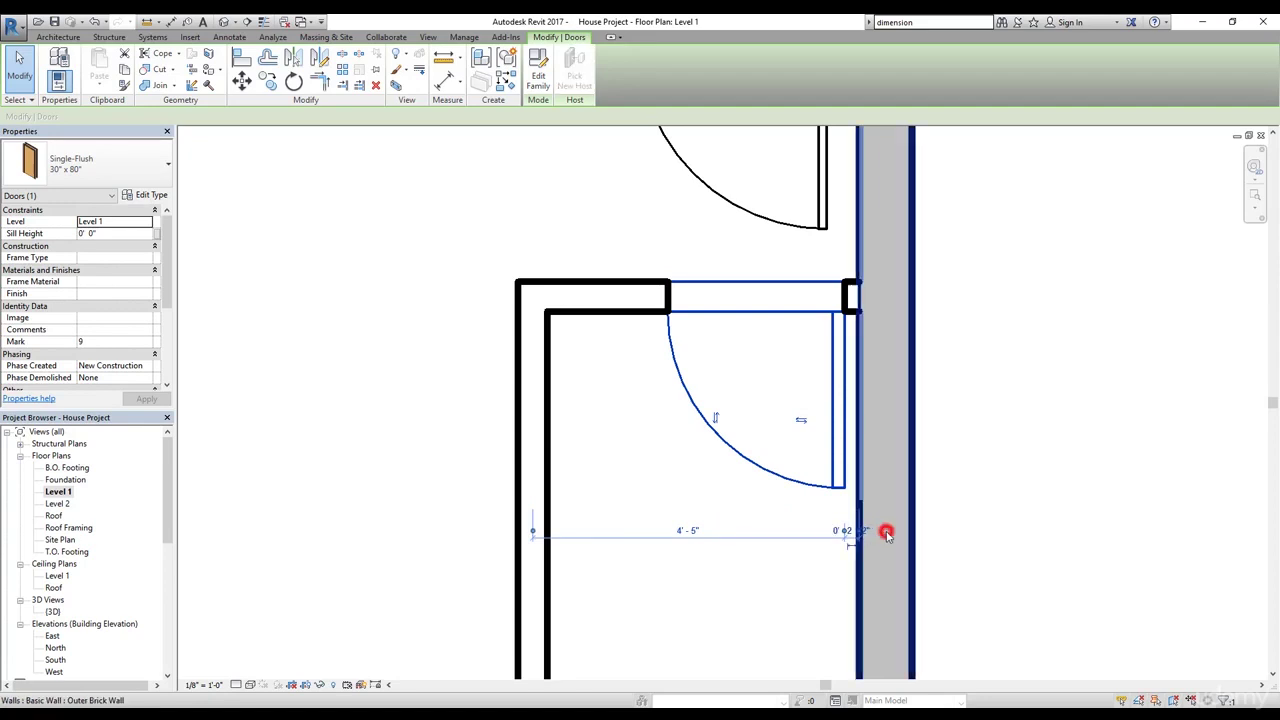
click(850, 534)
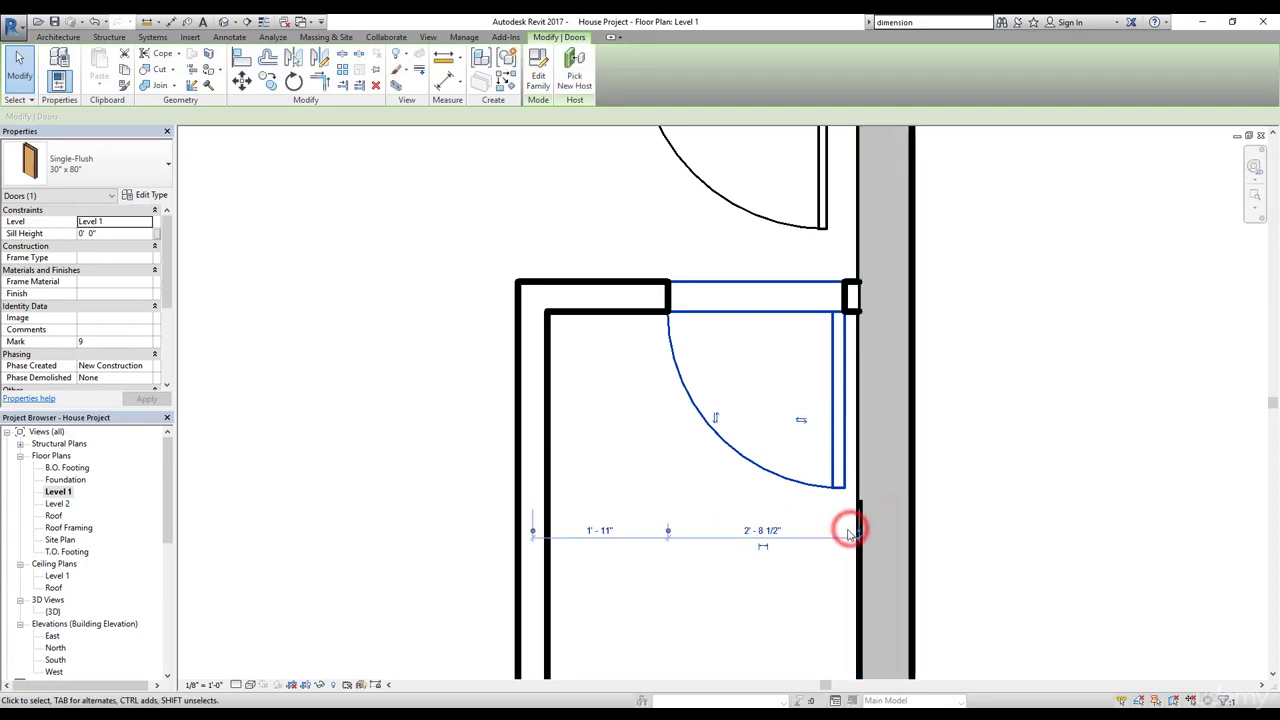
click(669, 533)
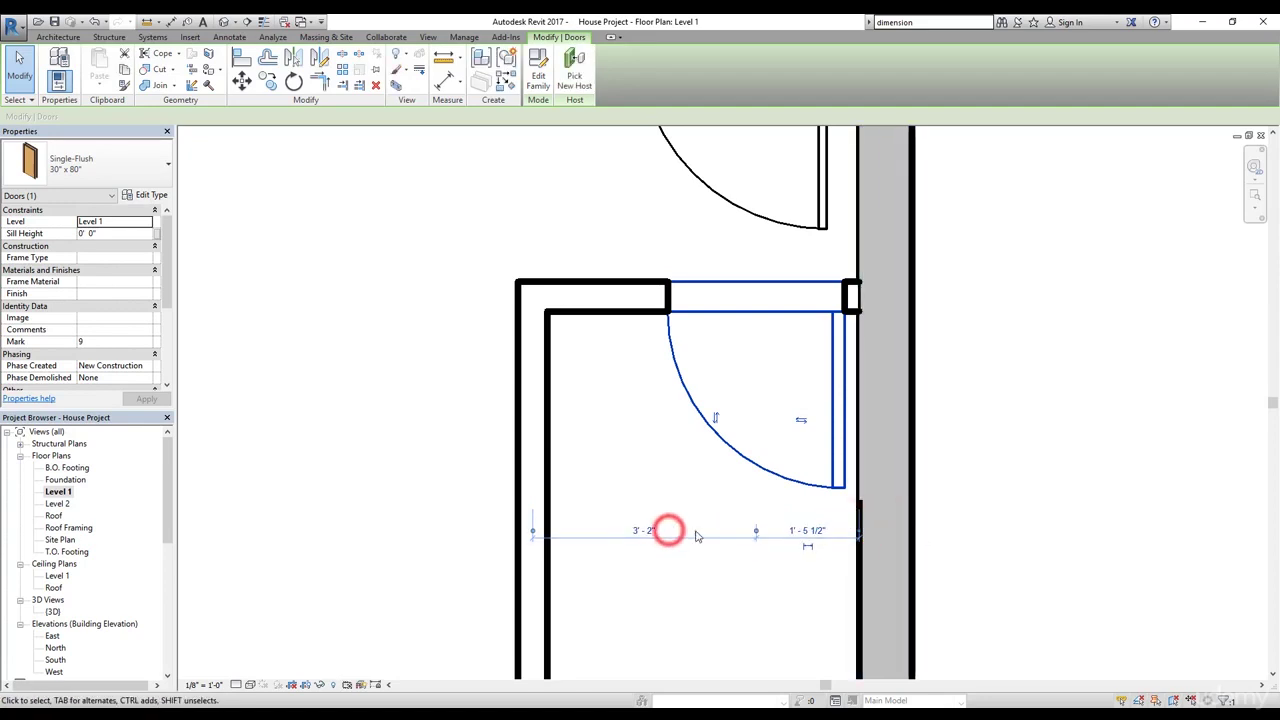
scroll(757, 530, up, 5)
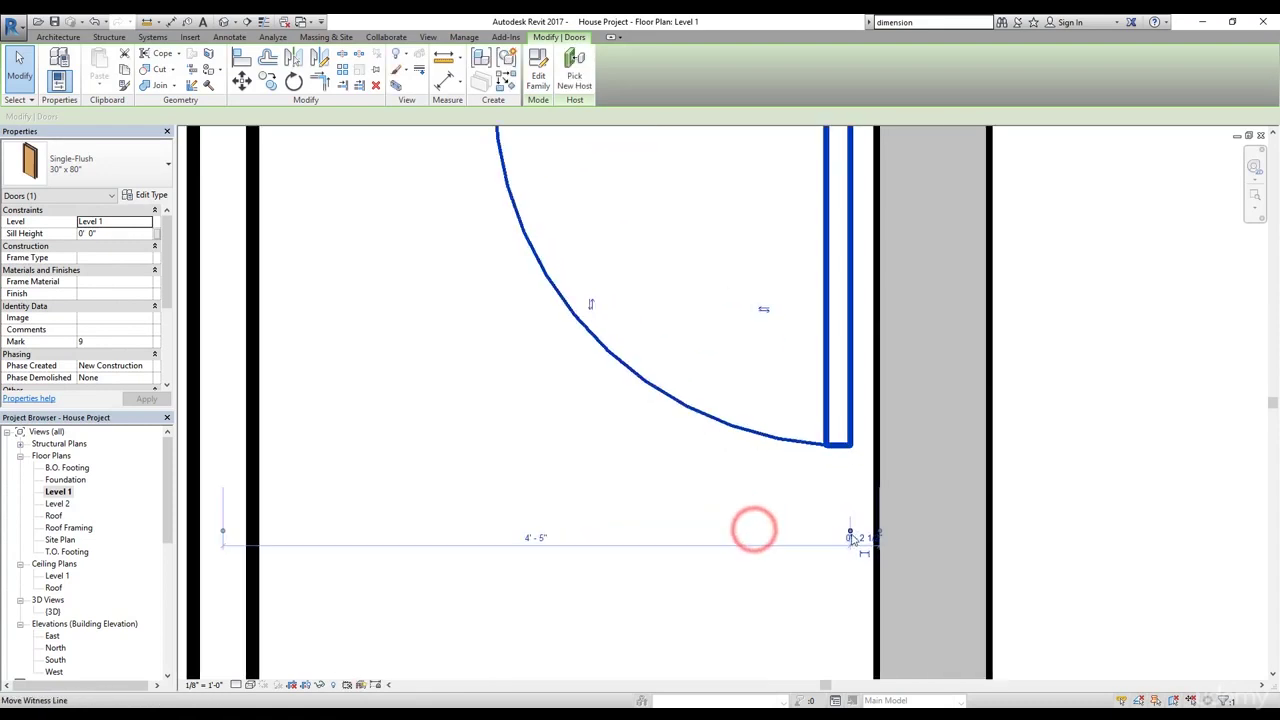
text(0)
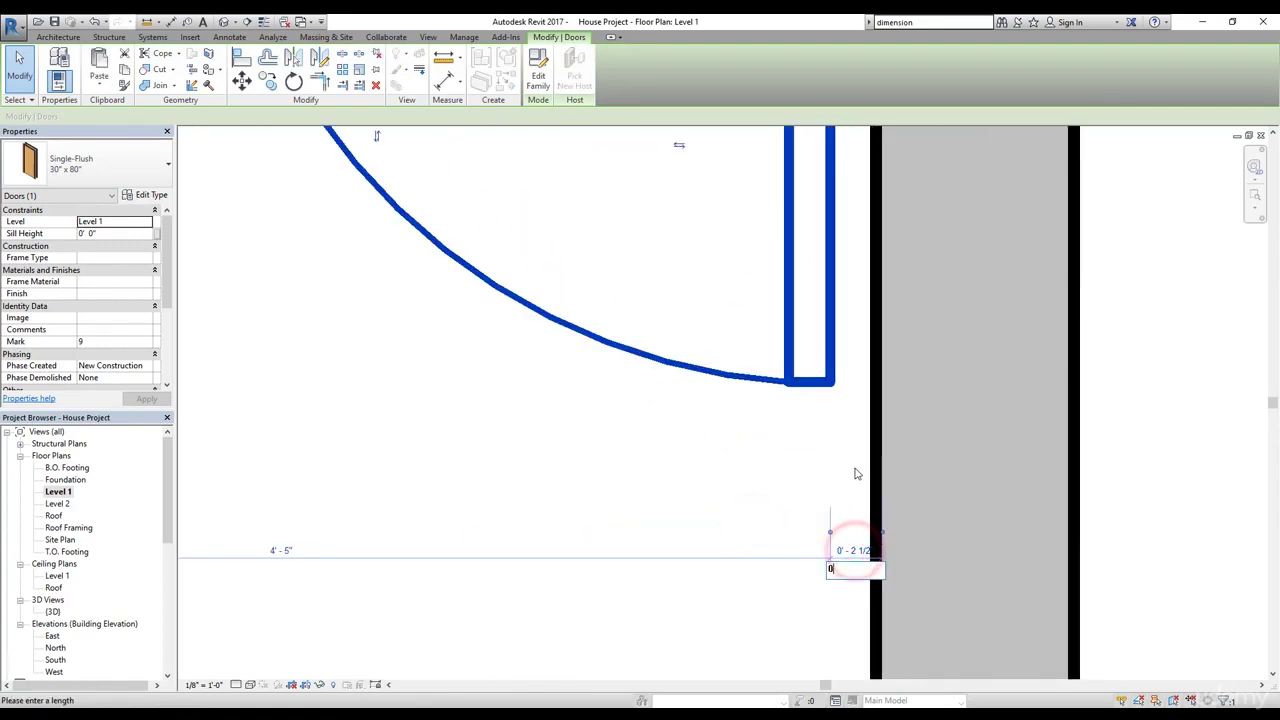
text( 4.5)
key(Return)
click(673, 448)
- Reference the Single-Flush door beside the sliding door from its lower jamb to the near face of the brick wall below
scroll(728, 463, down, 3)
scroll(728, 463, down, 5)
middle_drag(623, 491, 992, 491)
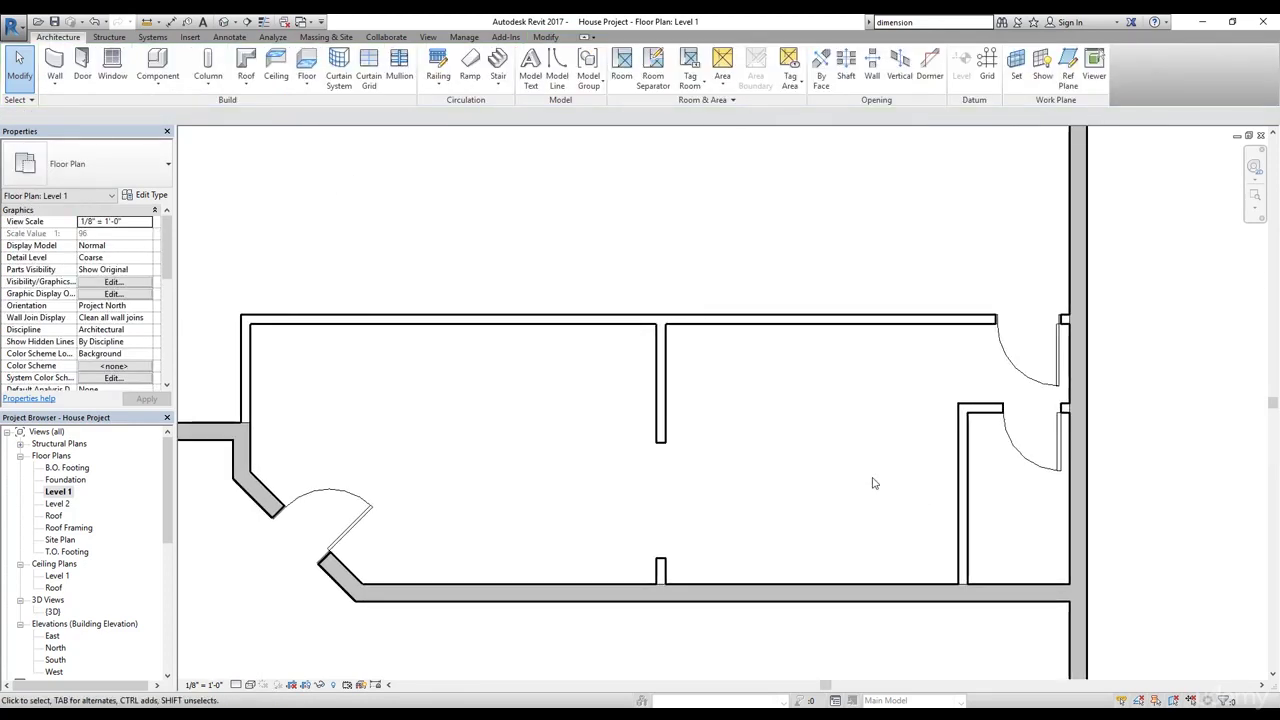
scroll(872, 483, down, 2)
middle_drag(503, 505, 700, 490)
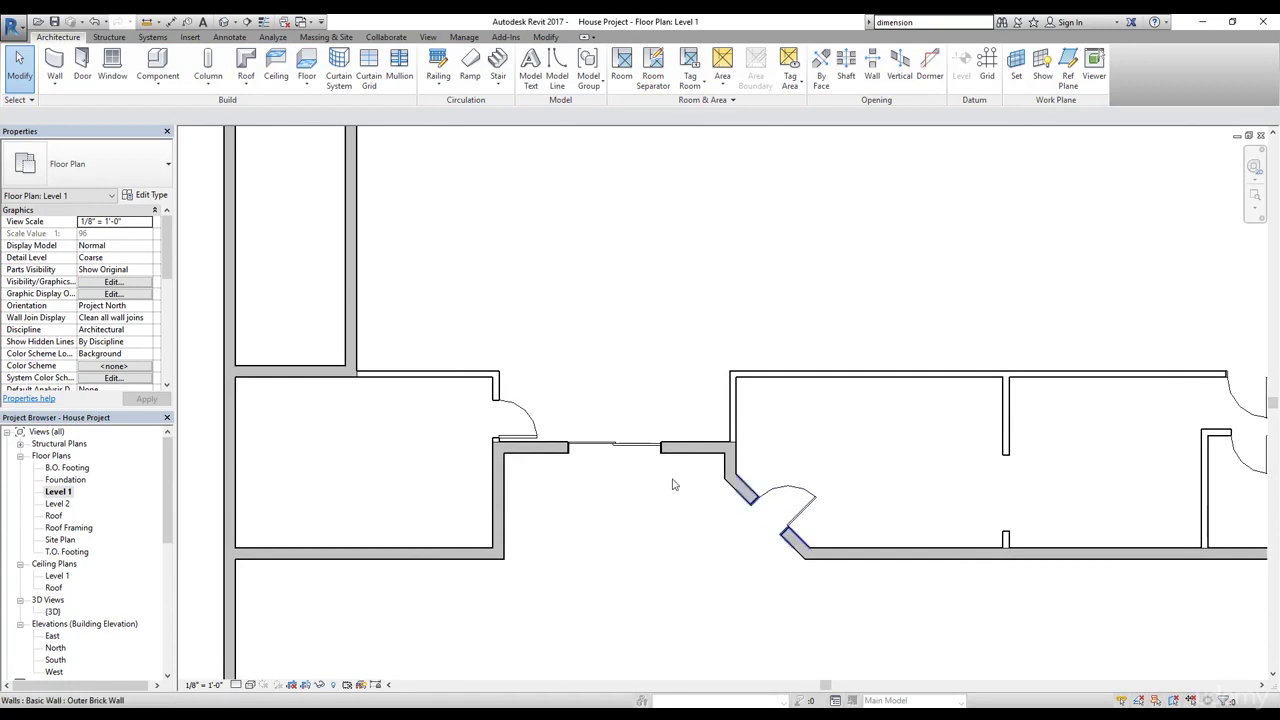
scroll(487, 418, up, 5)
click(557, 511)
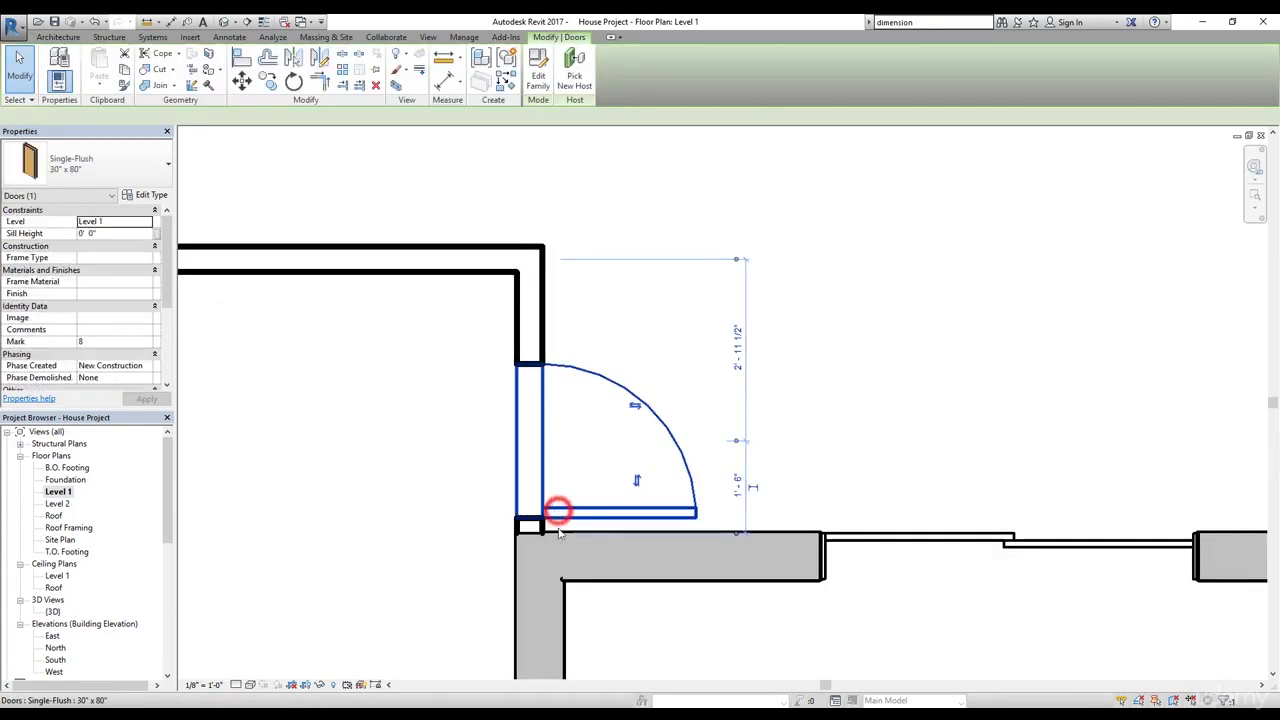
scroll(729, 538, up, 2)
click(727, 403)
click(730, 520)
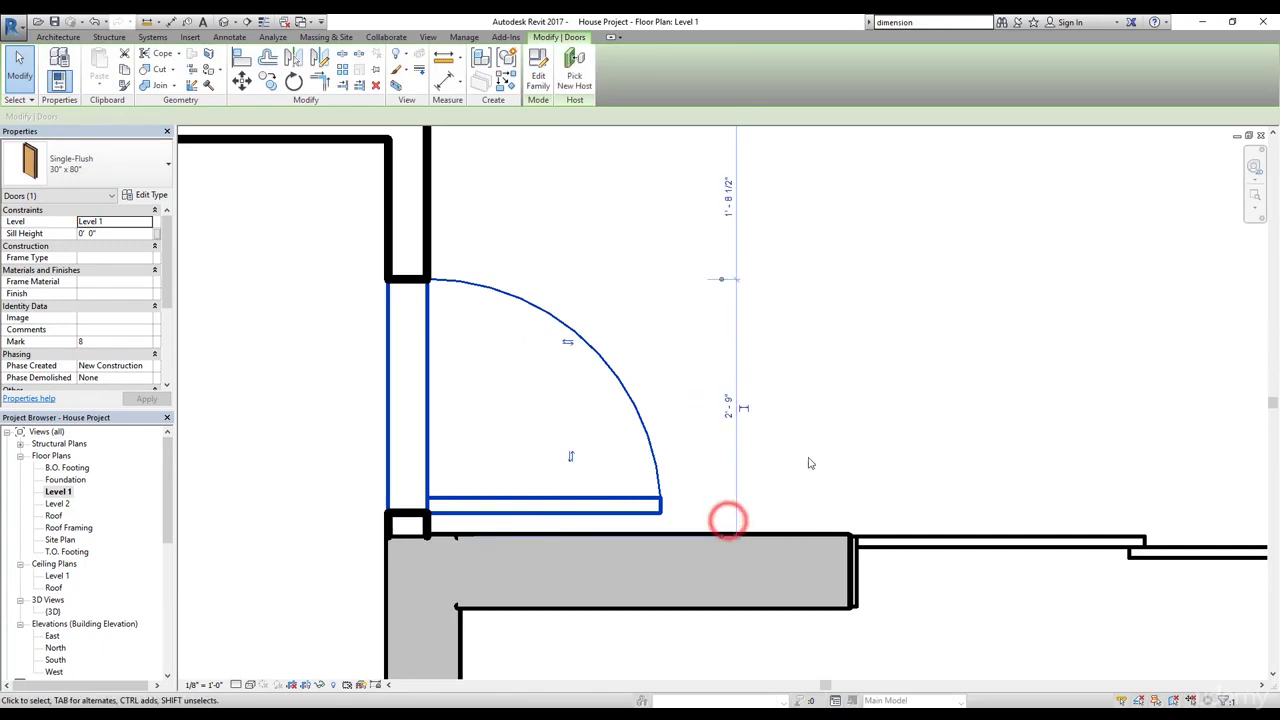
click(721, 279)
click(726, 396)
scroll(726, 540, up, 2)
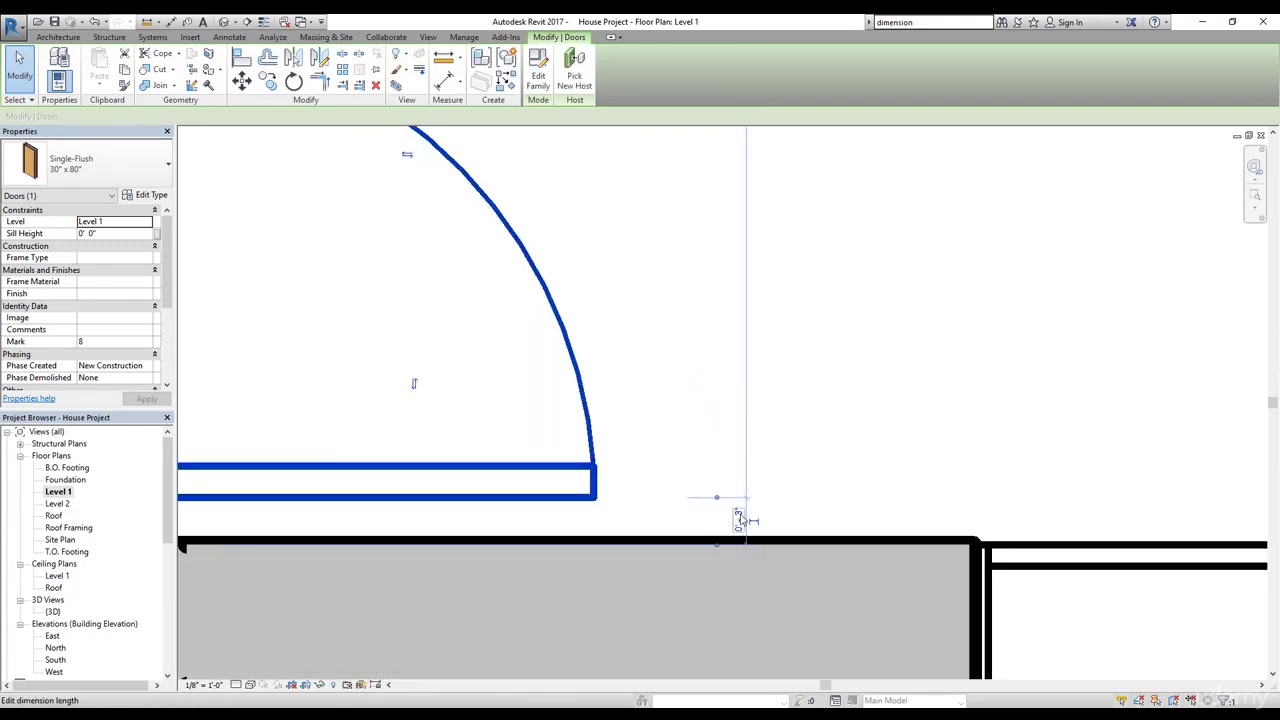
- Set the offset between that Single-Flush door's lower jamb and the brick wall's face to 0'-4 1/2"
click(739, 516)
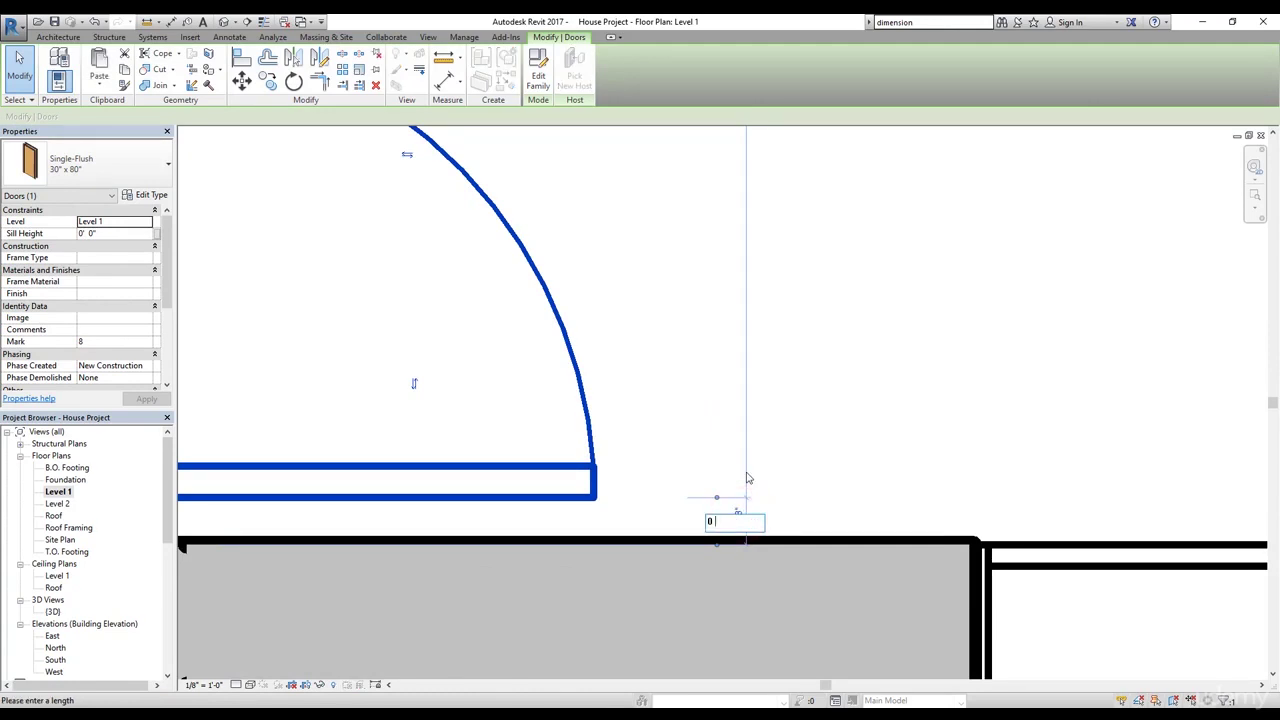
text(0 4.5)
key(Return)
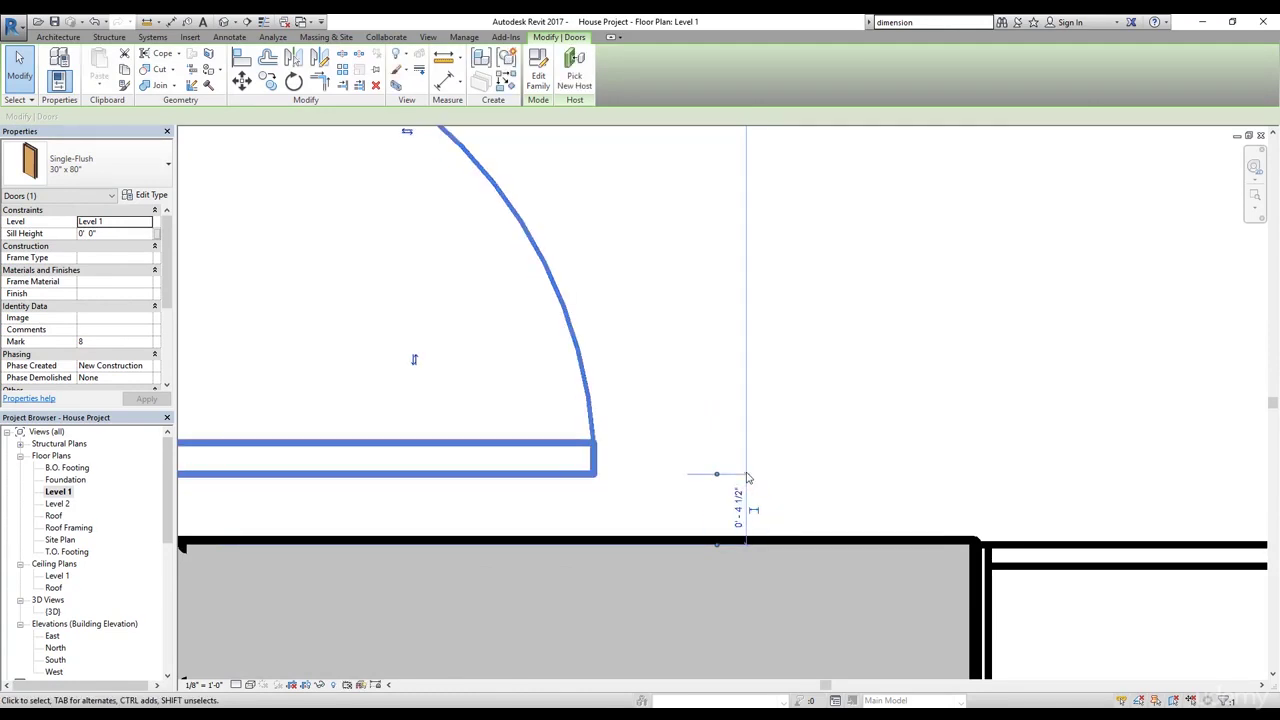
click(874, 437)
scroll(871, 431, down, 3)
scroll(660, 463, up, 1)
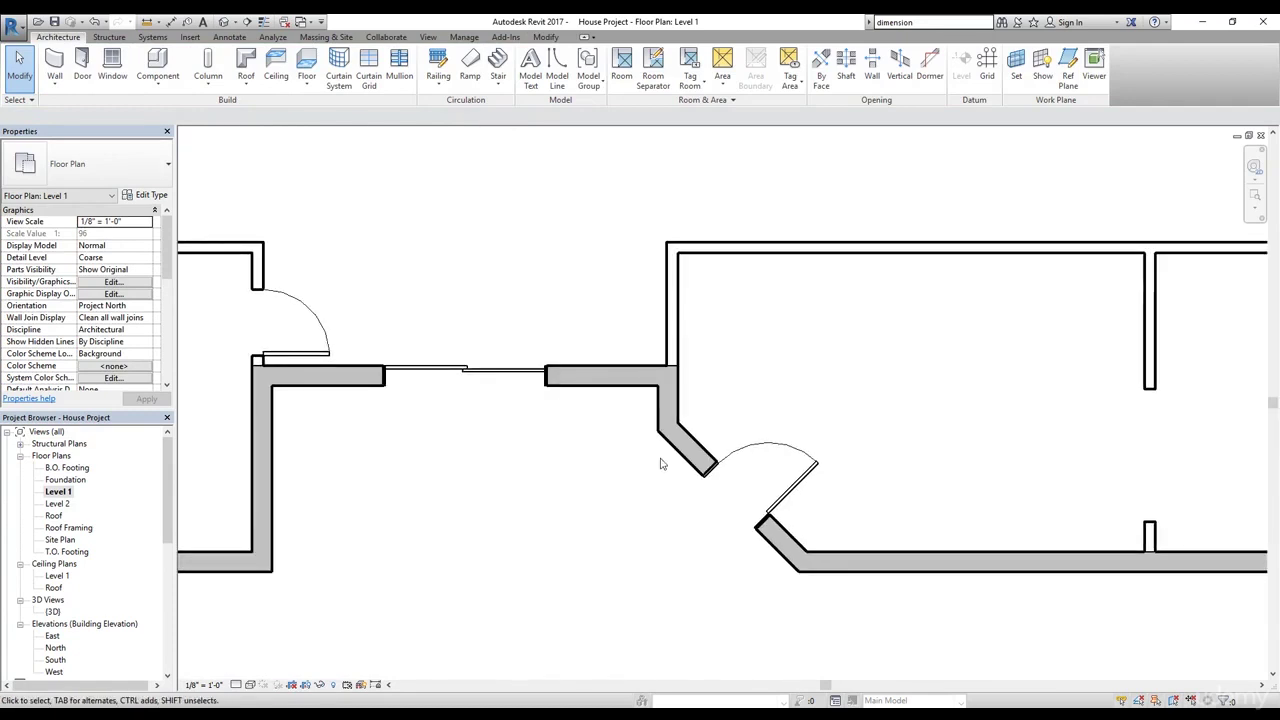
- Flip the six-panel door in the angled brick wall to swing outward, and flip it back to swing into the room
scroll(766, 502, up, 2)
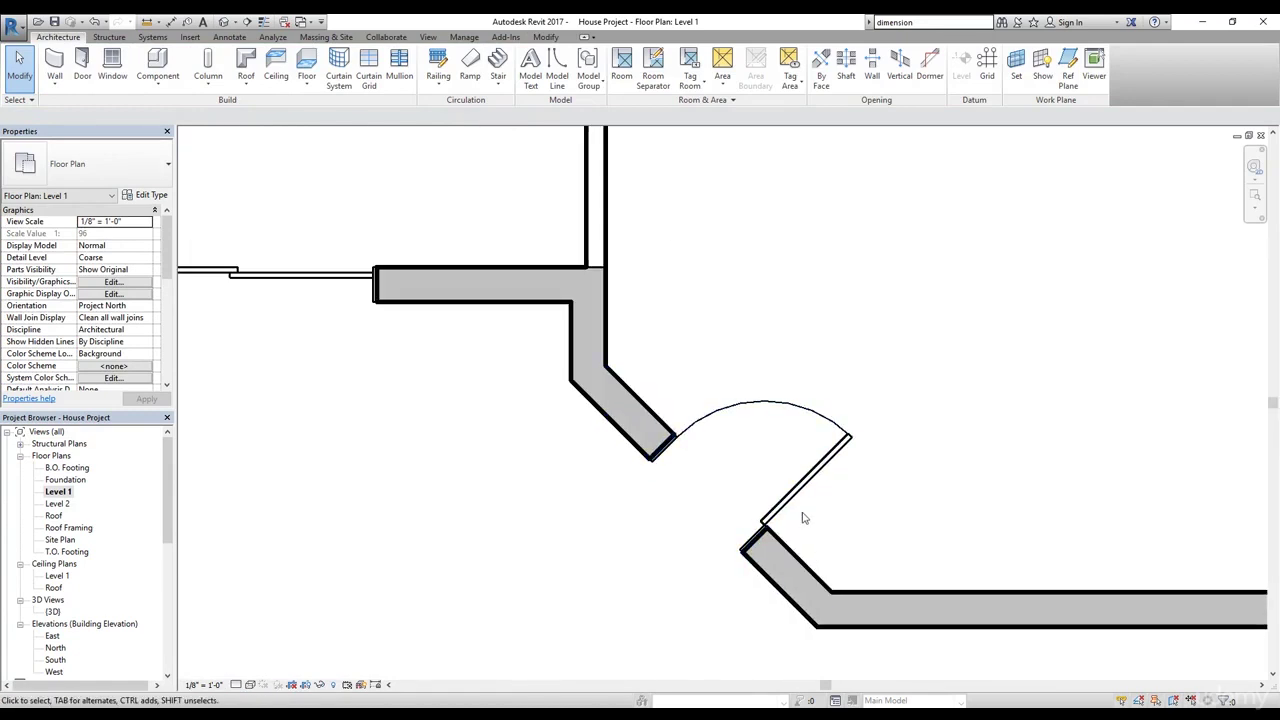
click(810, 470)
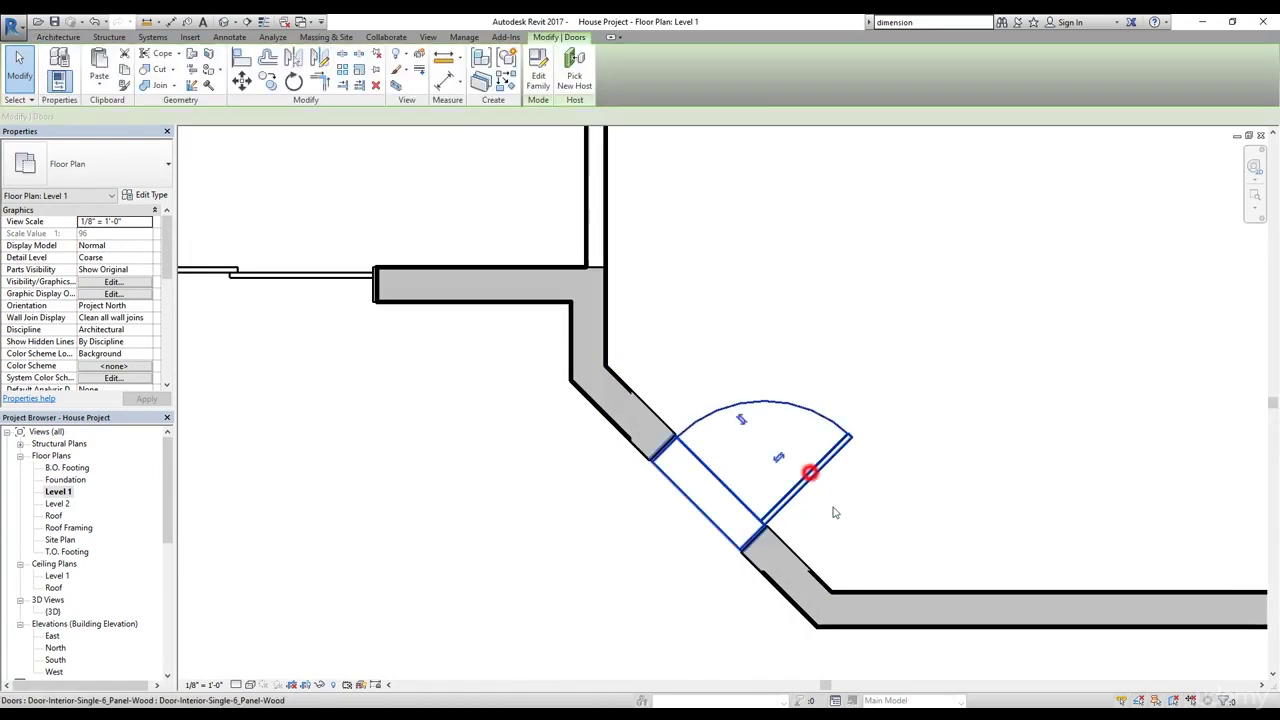
scroll(860, 440, down, 5)
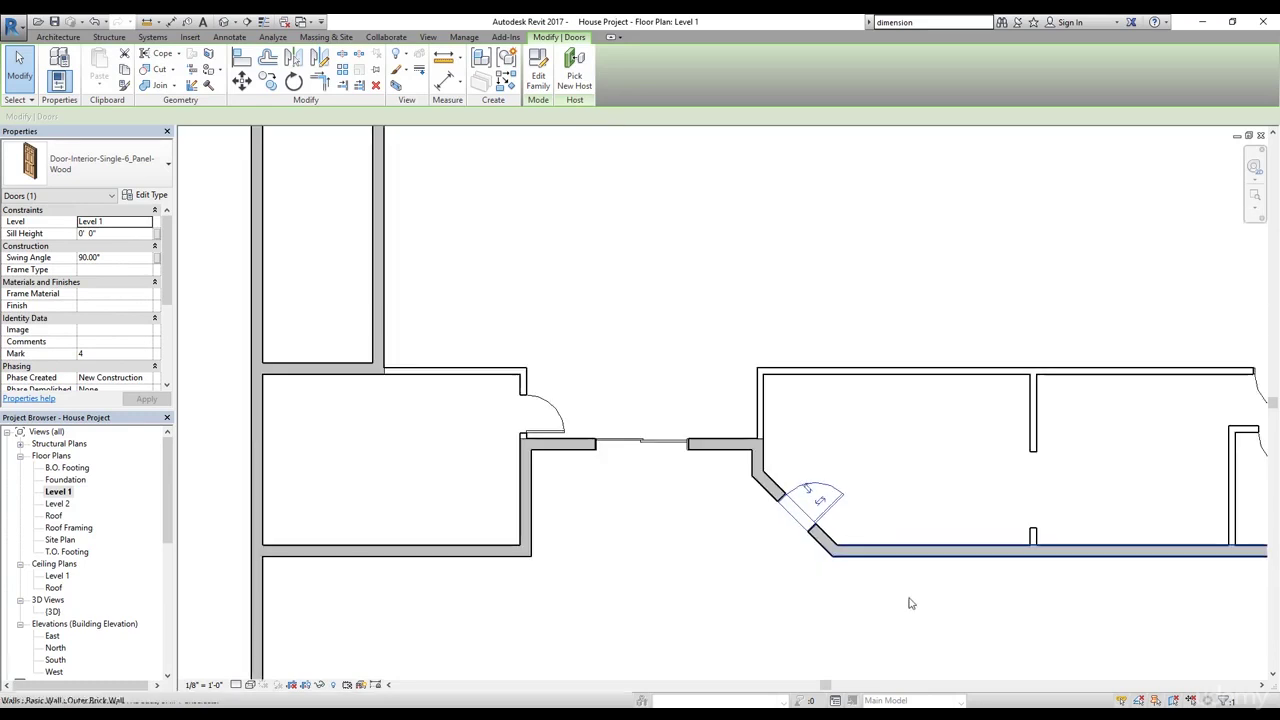
click(778, 557)
click(740, 450)
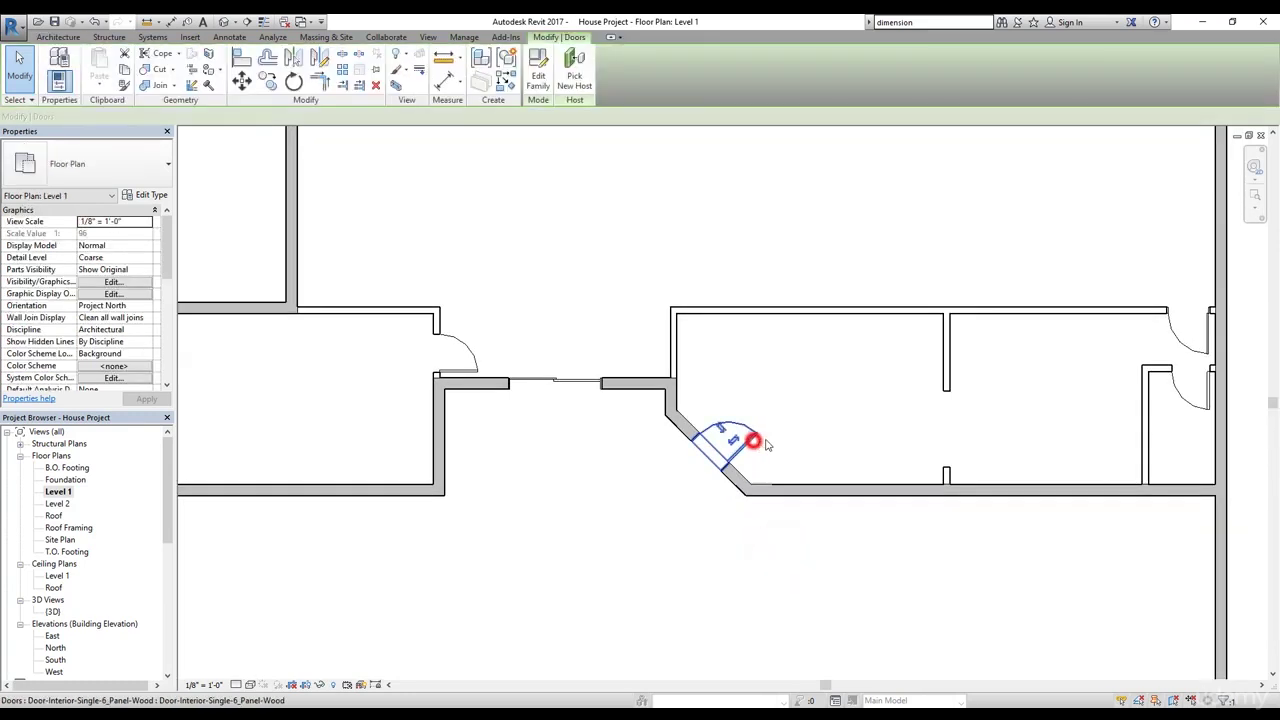
scroll(738, 452, up, 3)
click(719, 441)
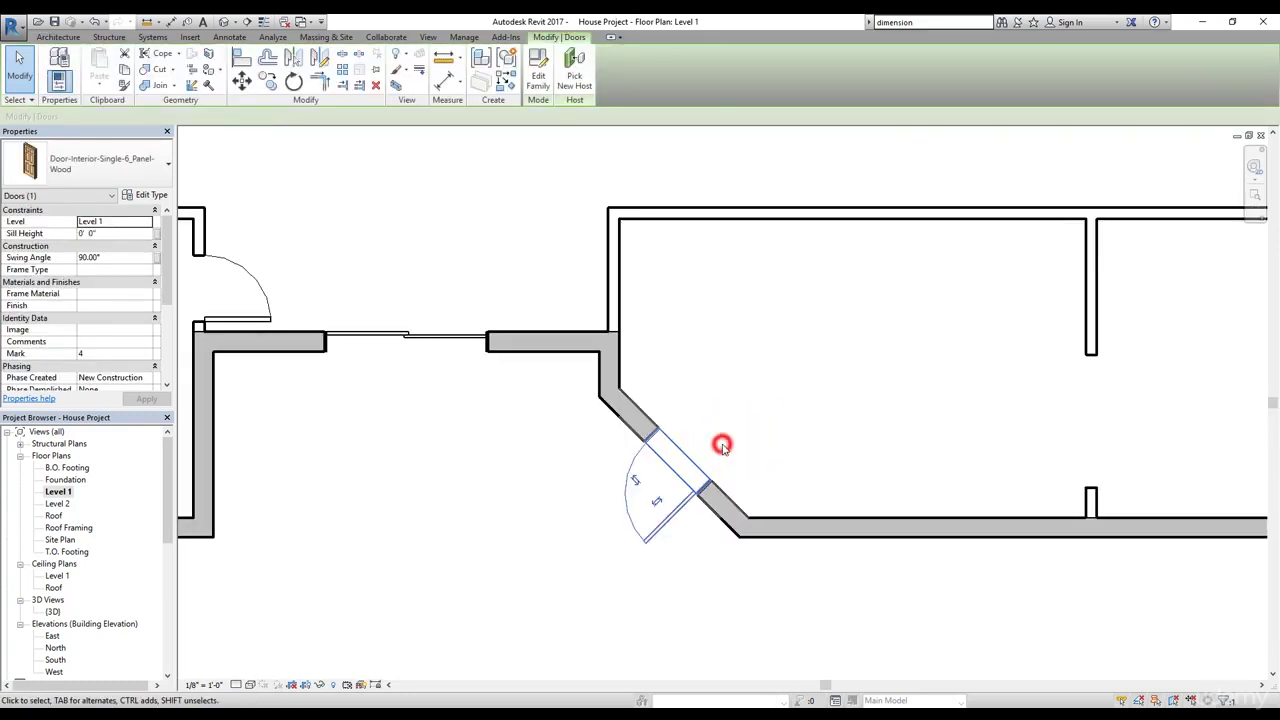
click(658, 502)
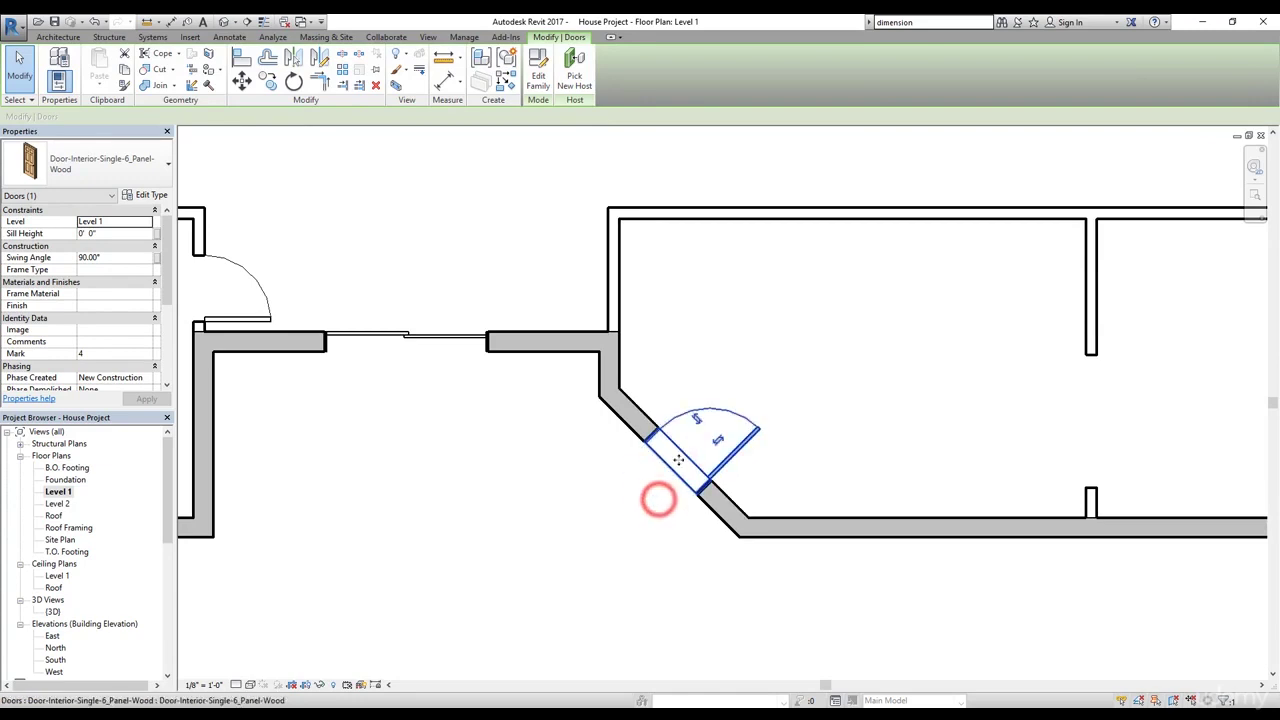
click(857, 461)
- Examine the whole Level 1 floor plan to review the layout of walls and doors
scroll(745, 487, down, 5)
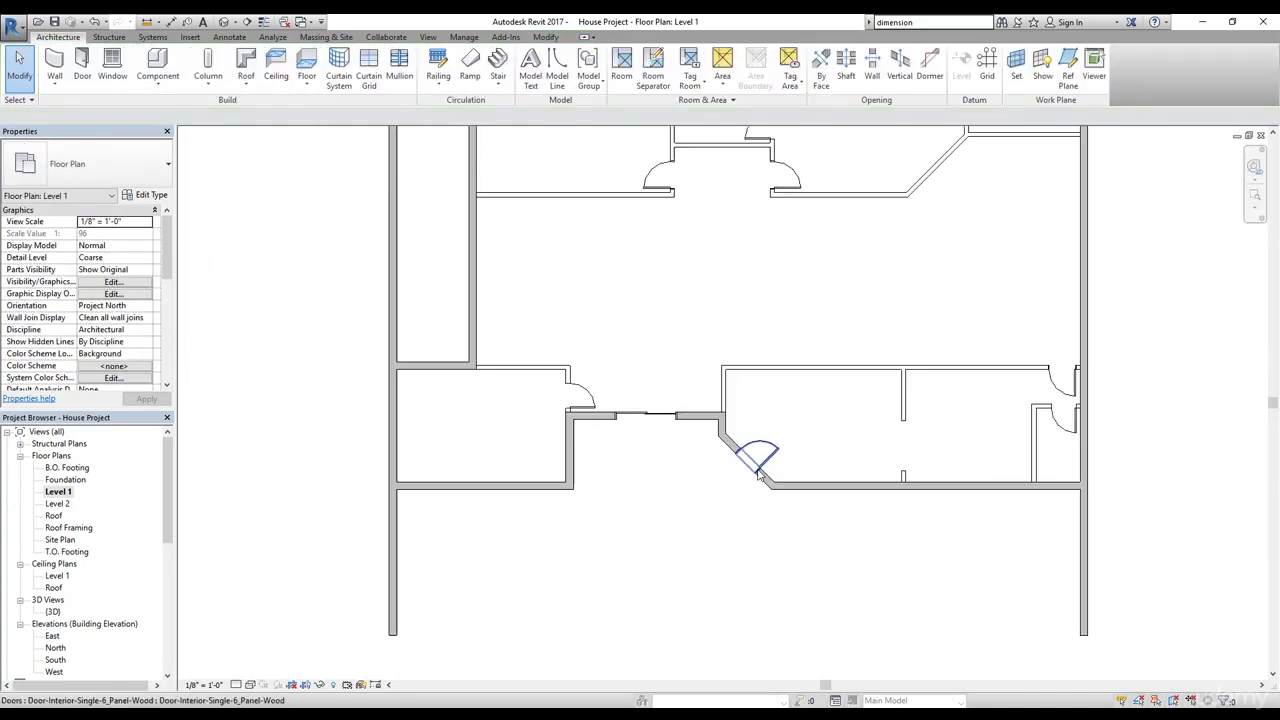
middle_drag(820, 415, 800, 520)
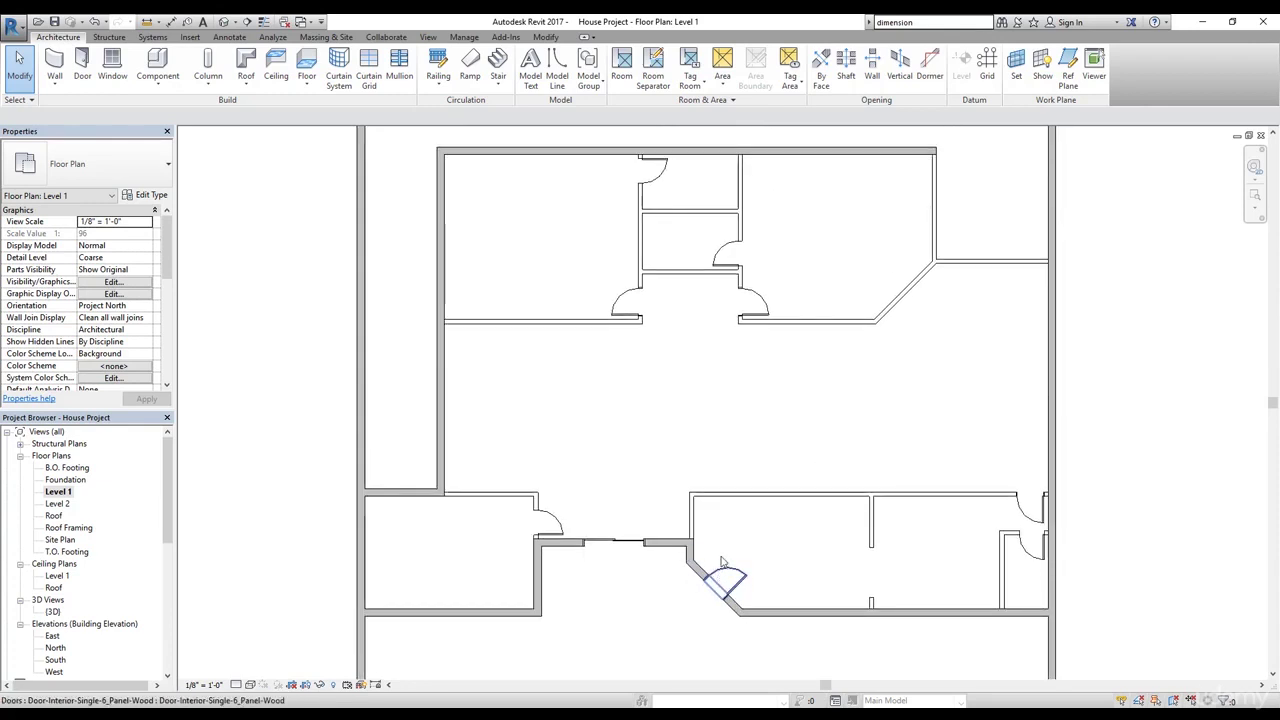
scroll(719, 538, down, 1)
middle_drag(793, 437, 834, 471)
scroll(774, 420, down, 1)
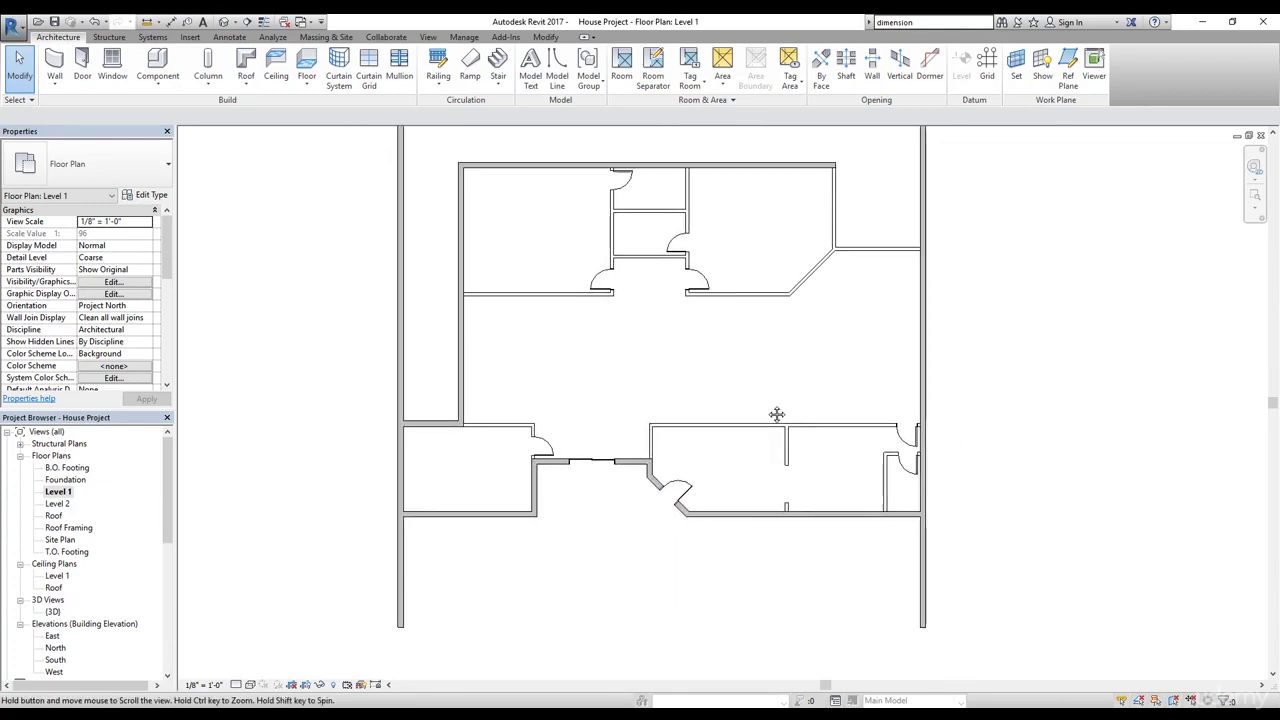
middle_drag(771, 420, 757, 460)
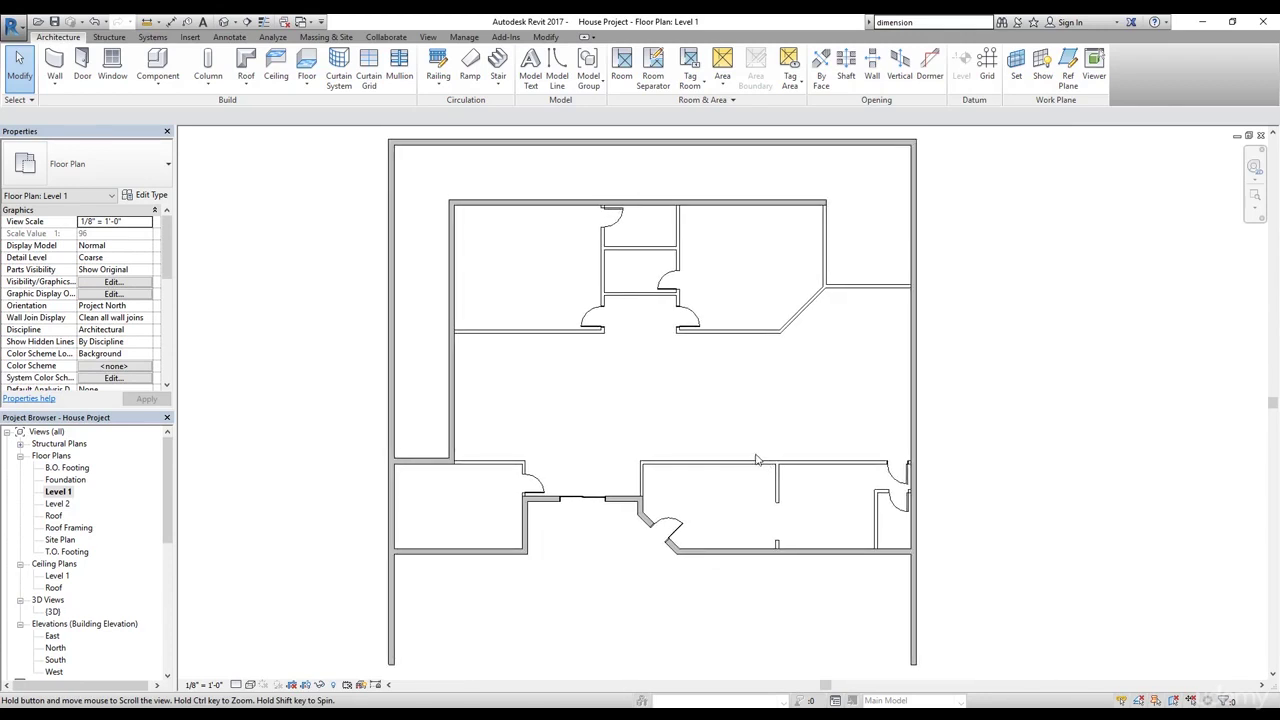